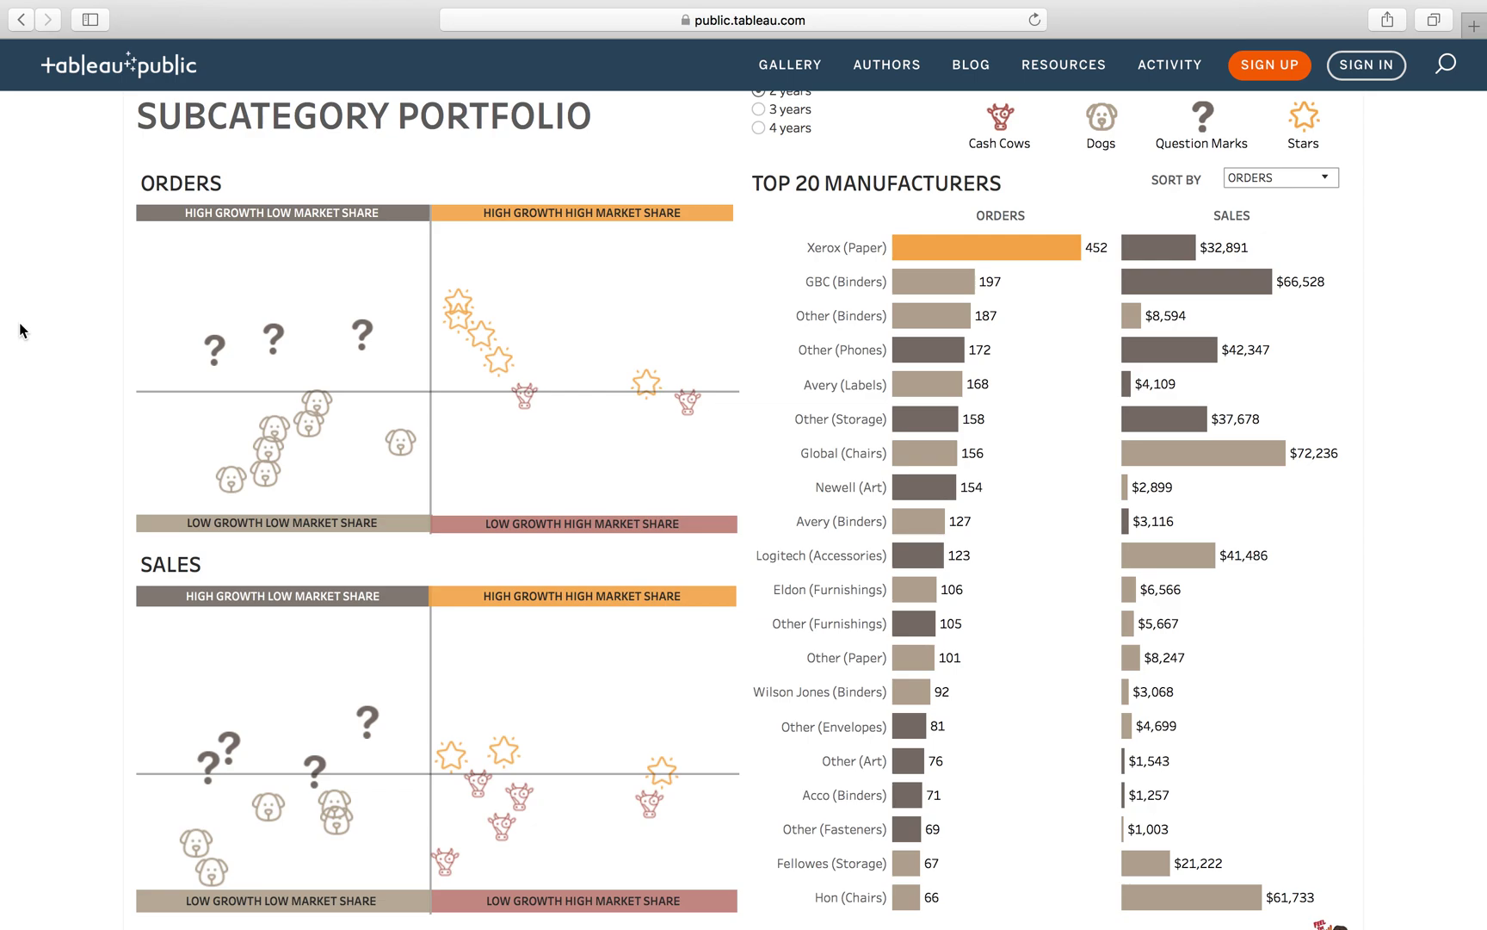
# Step: Bring up the finished Market Share dashboard and inspect the tooltips of its cells
pyautogui.hotkey('ctrl', 'Right')
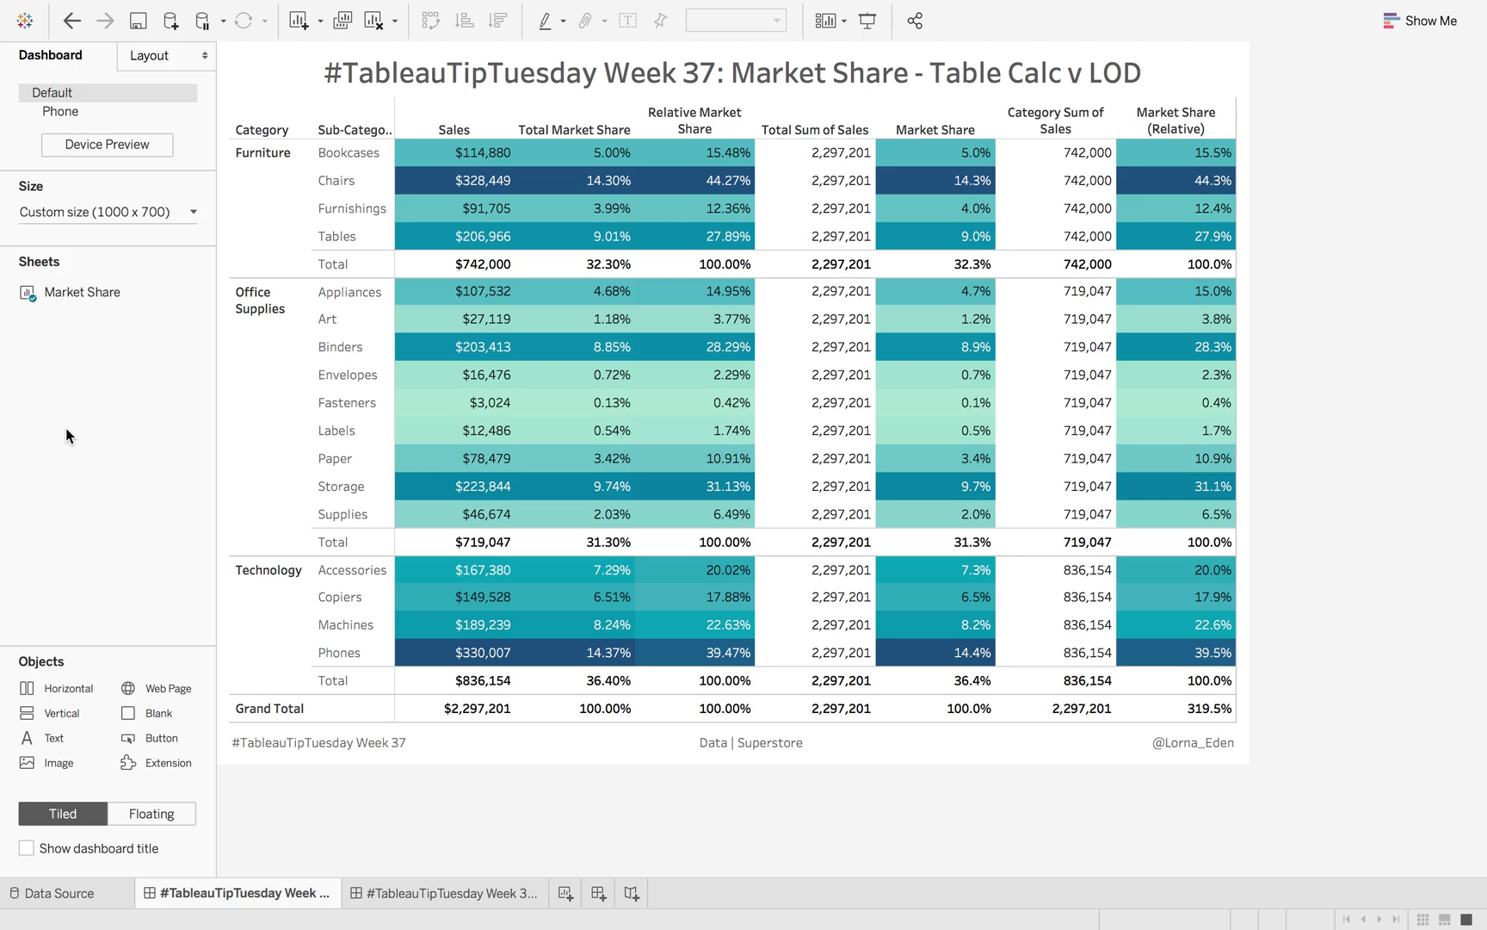
pyautogui.moveTo(575, 156)
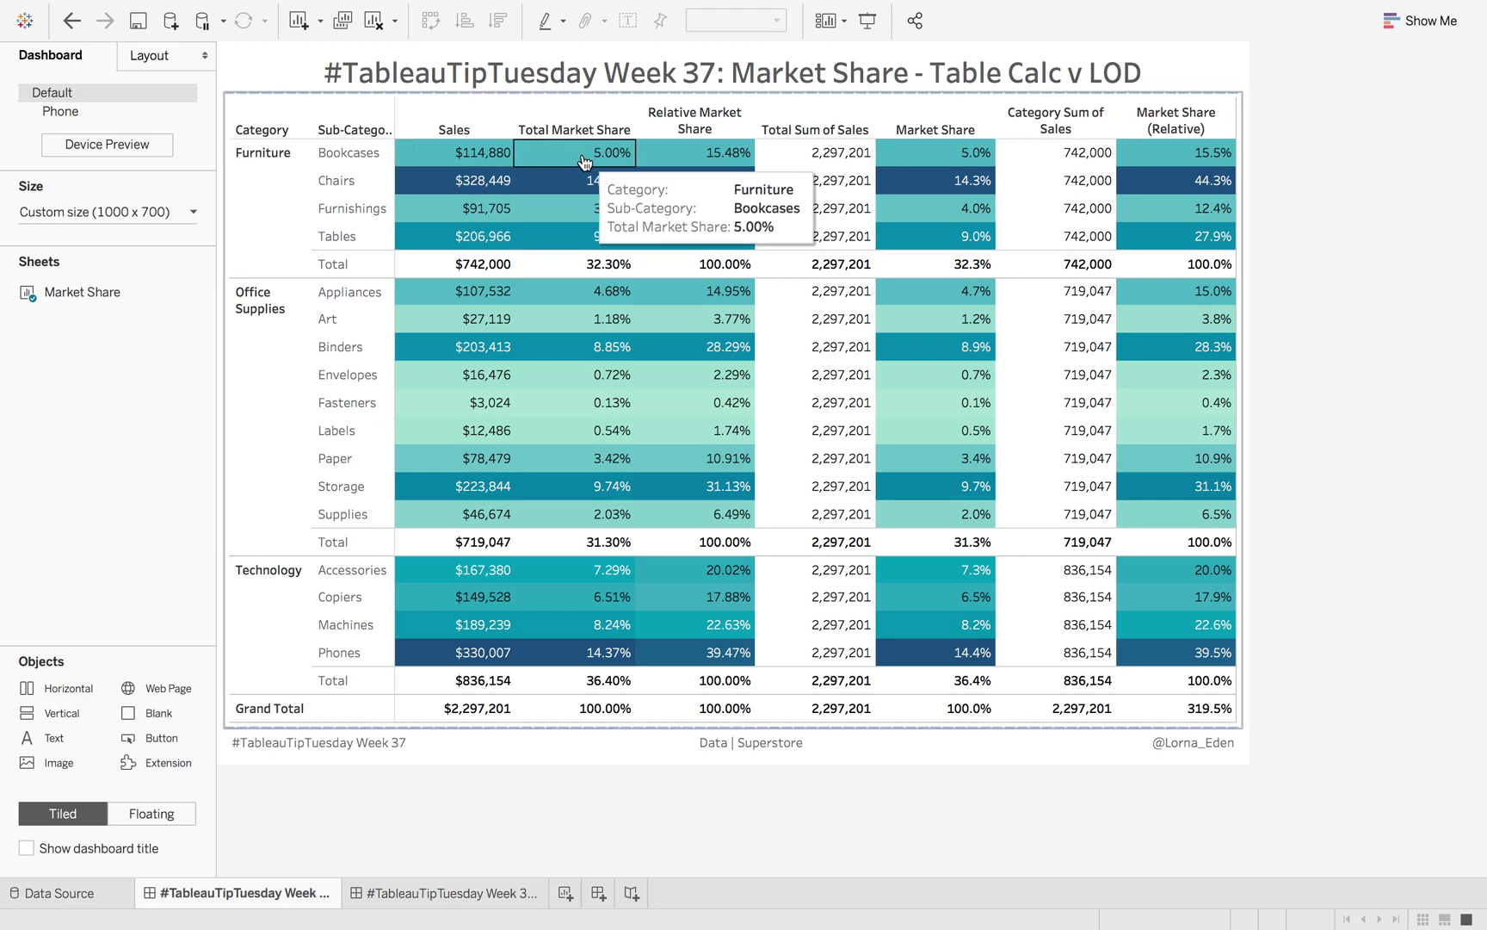
pyautogui.moveTo(592, 286)
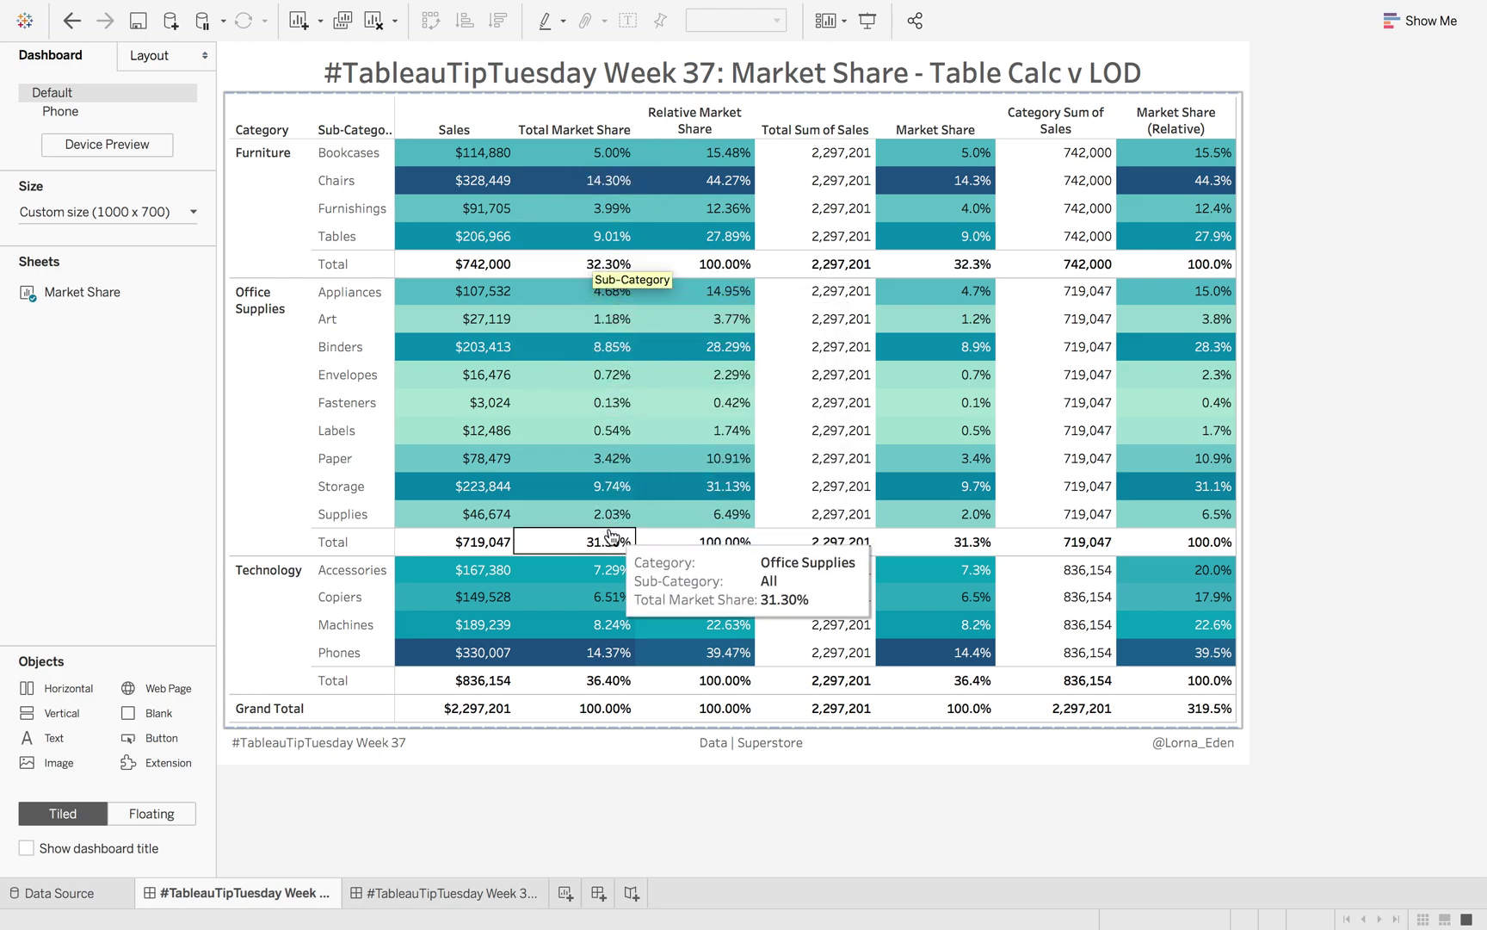
pyautogui.moveTo(601, 613)
pyautogui.moveTo(590, 694)
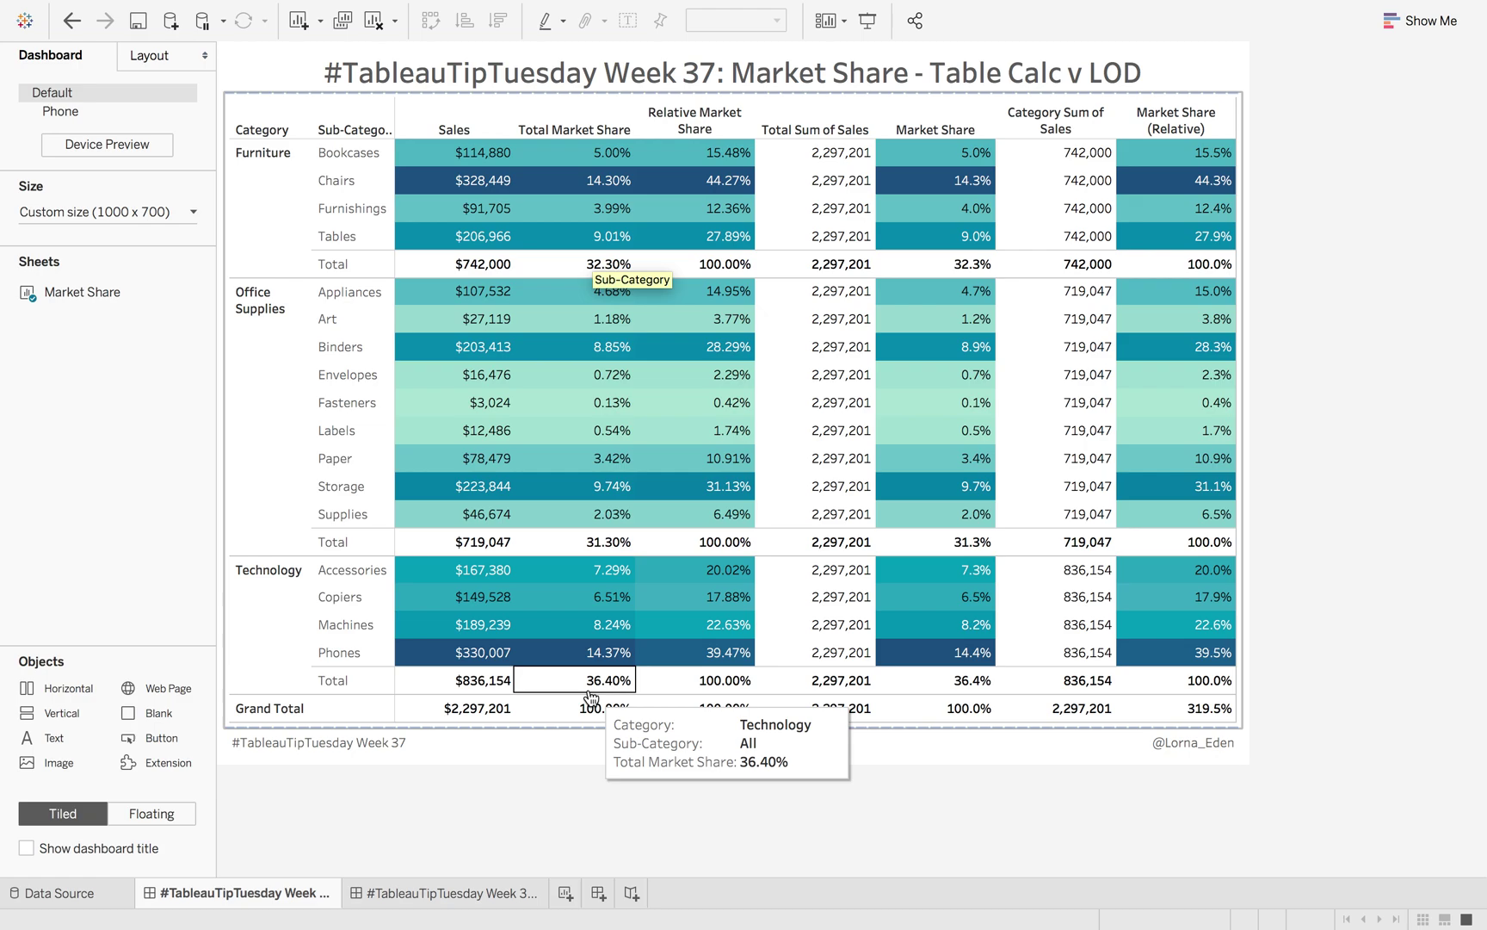
pyautogui.moveTo(575, 661)
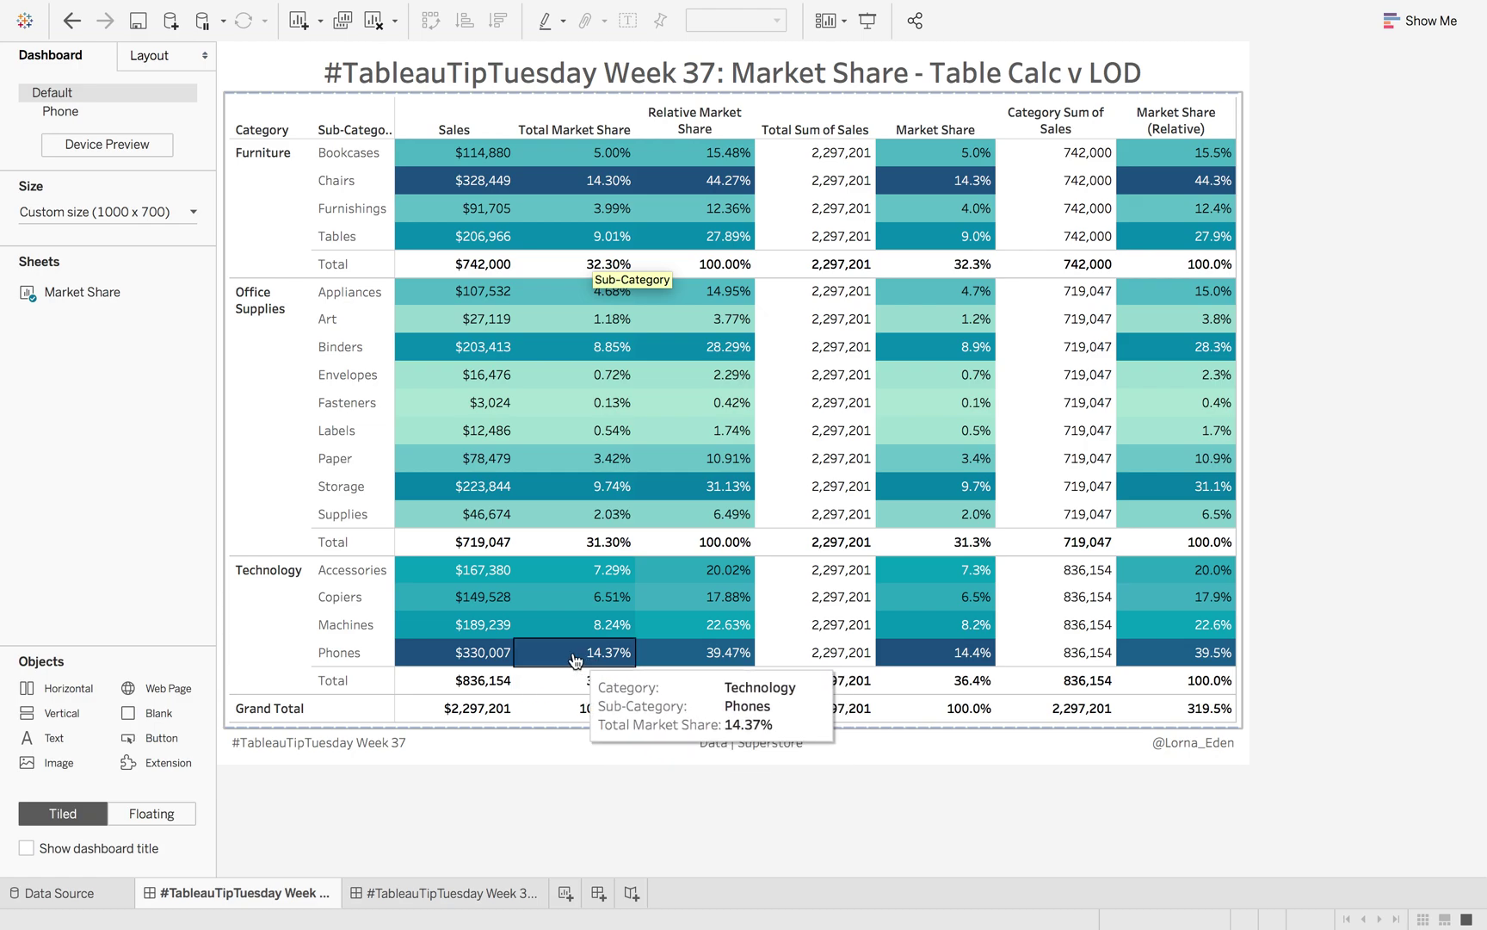
pyautogui.moveTo(594, 576)
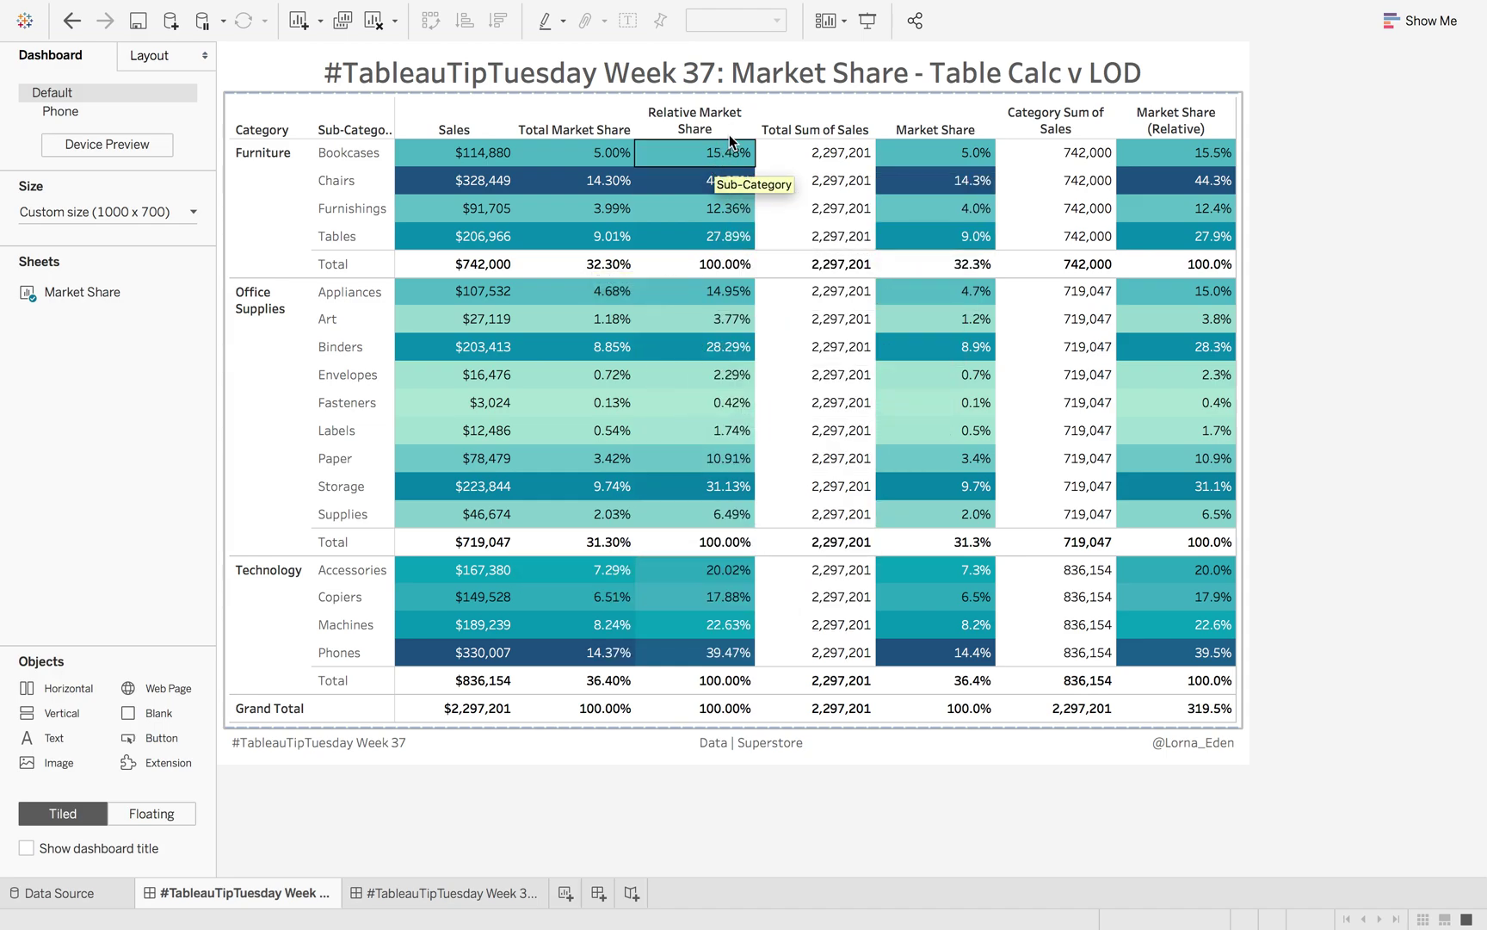
pyautogui.moveTo(592, 184)
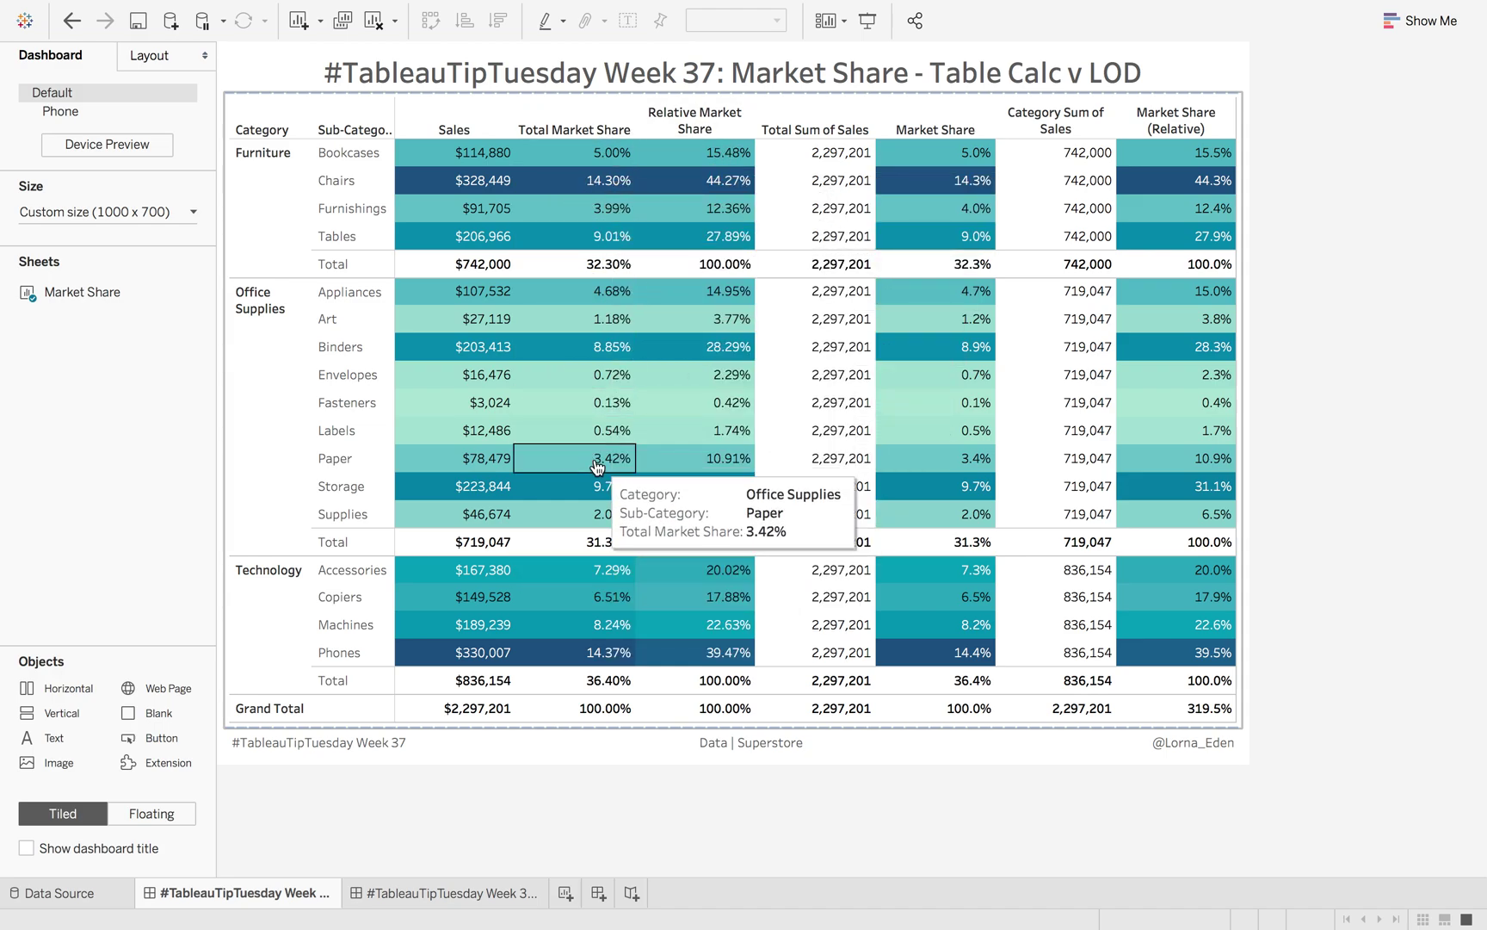
pyautogui.moveTo(728, 156)
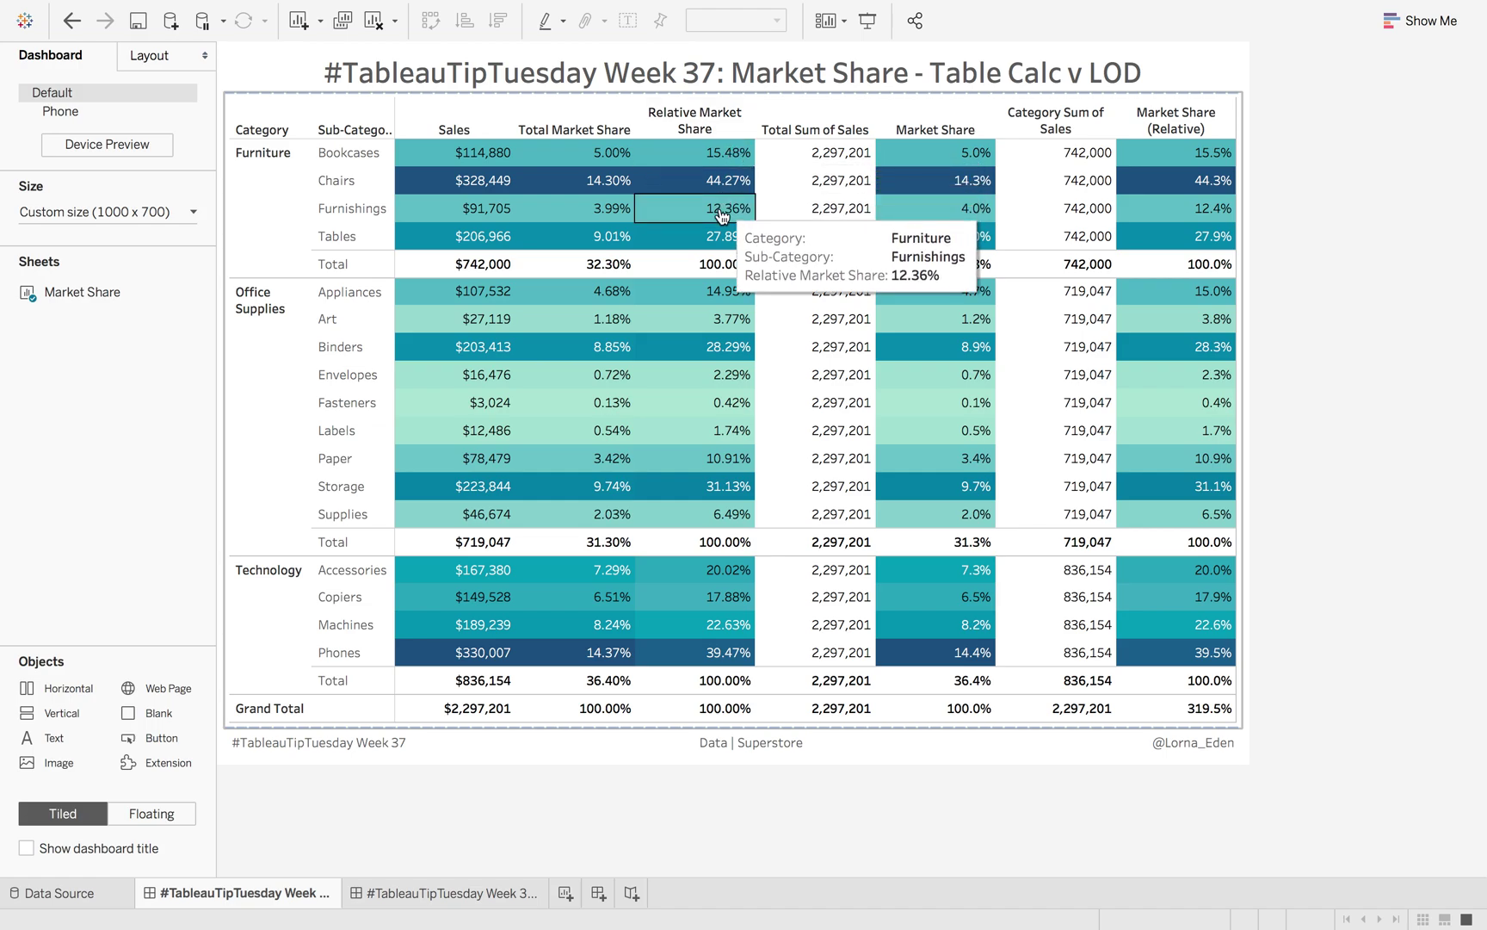
pyautogui.moveTo(720, 235)
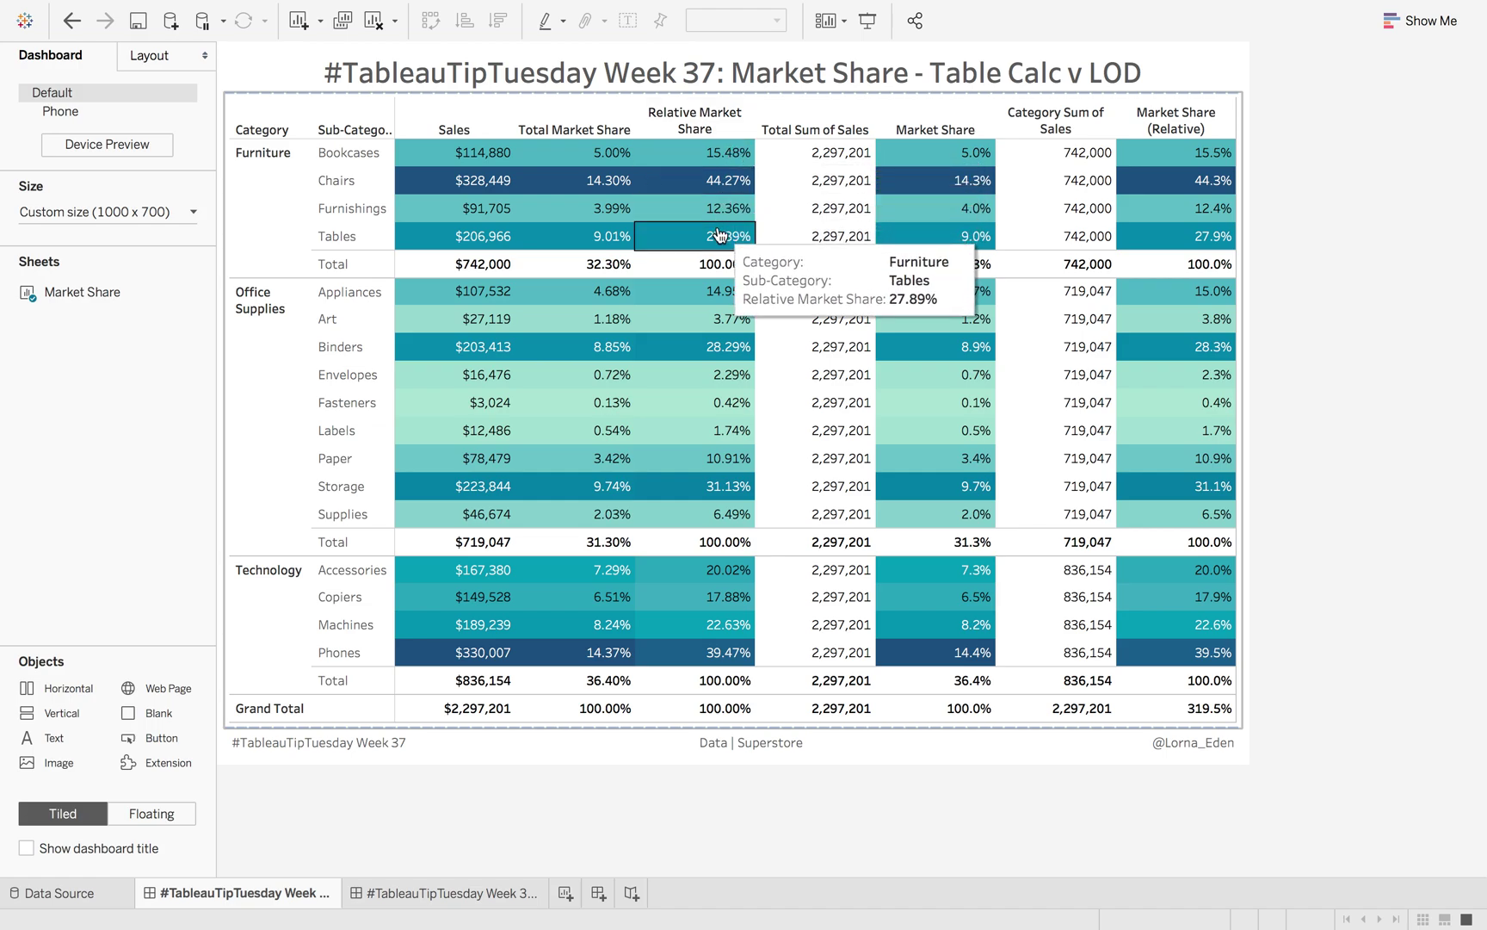
pyautogui.moveTo(483, 161)
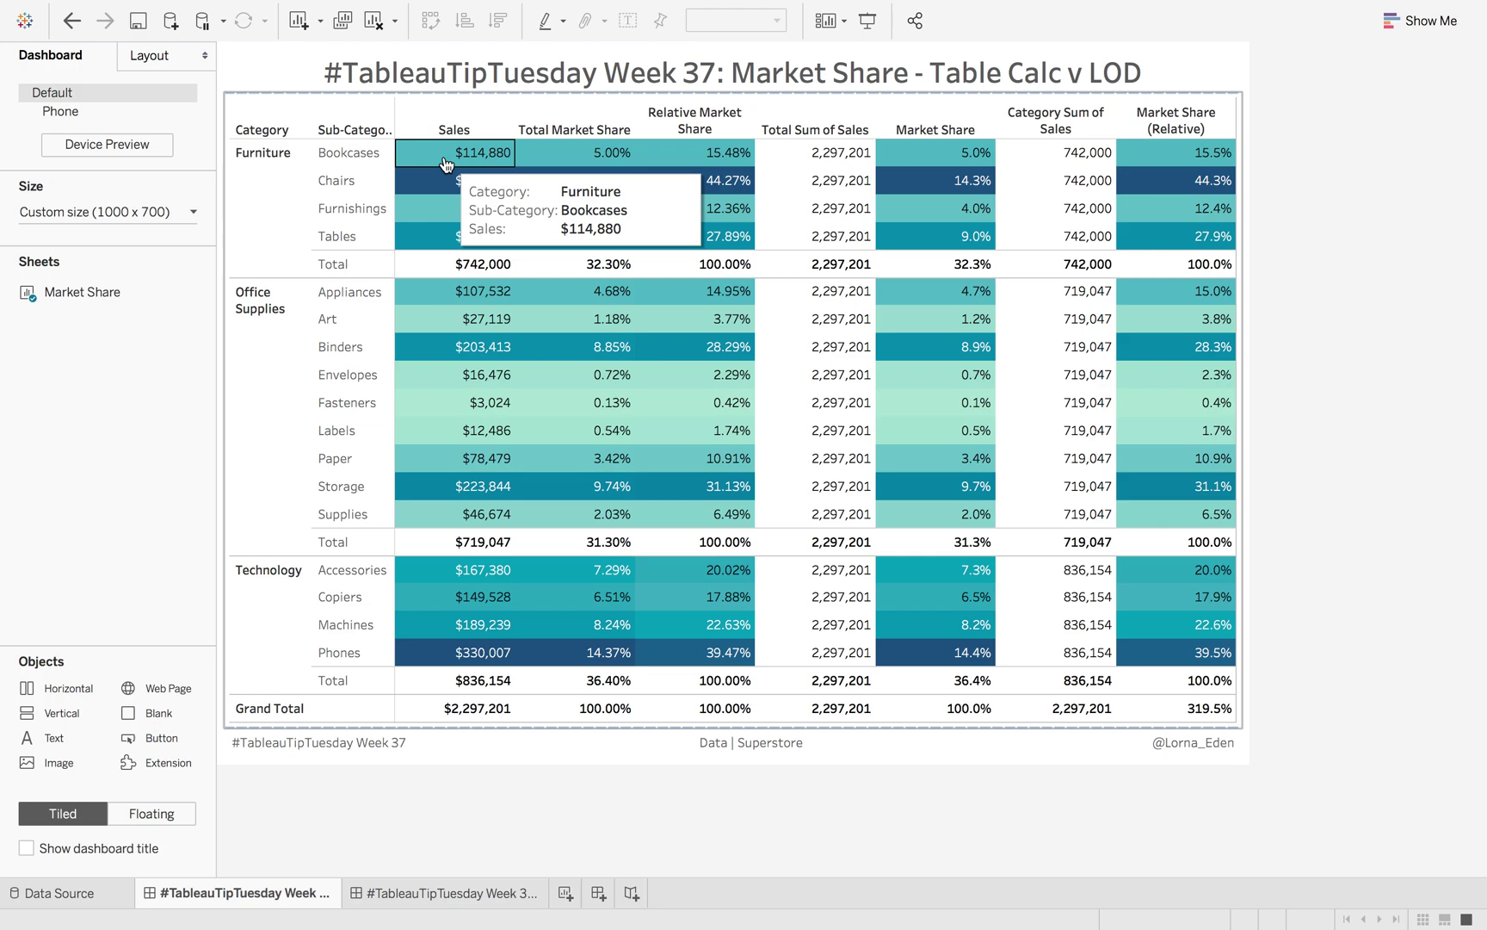
pyautogui.moveTo(433, 273)
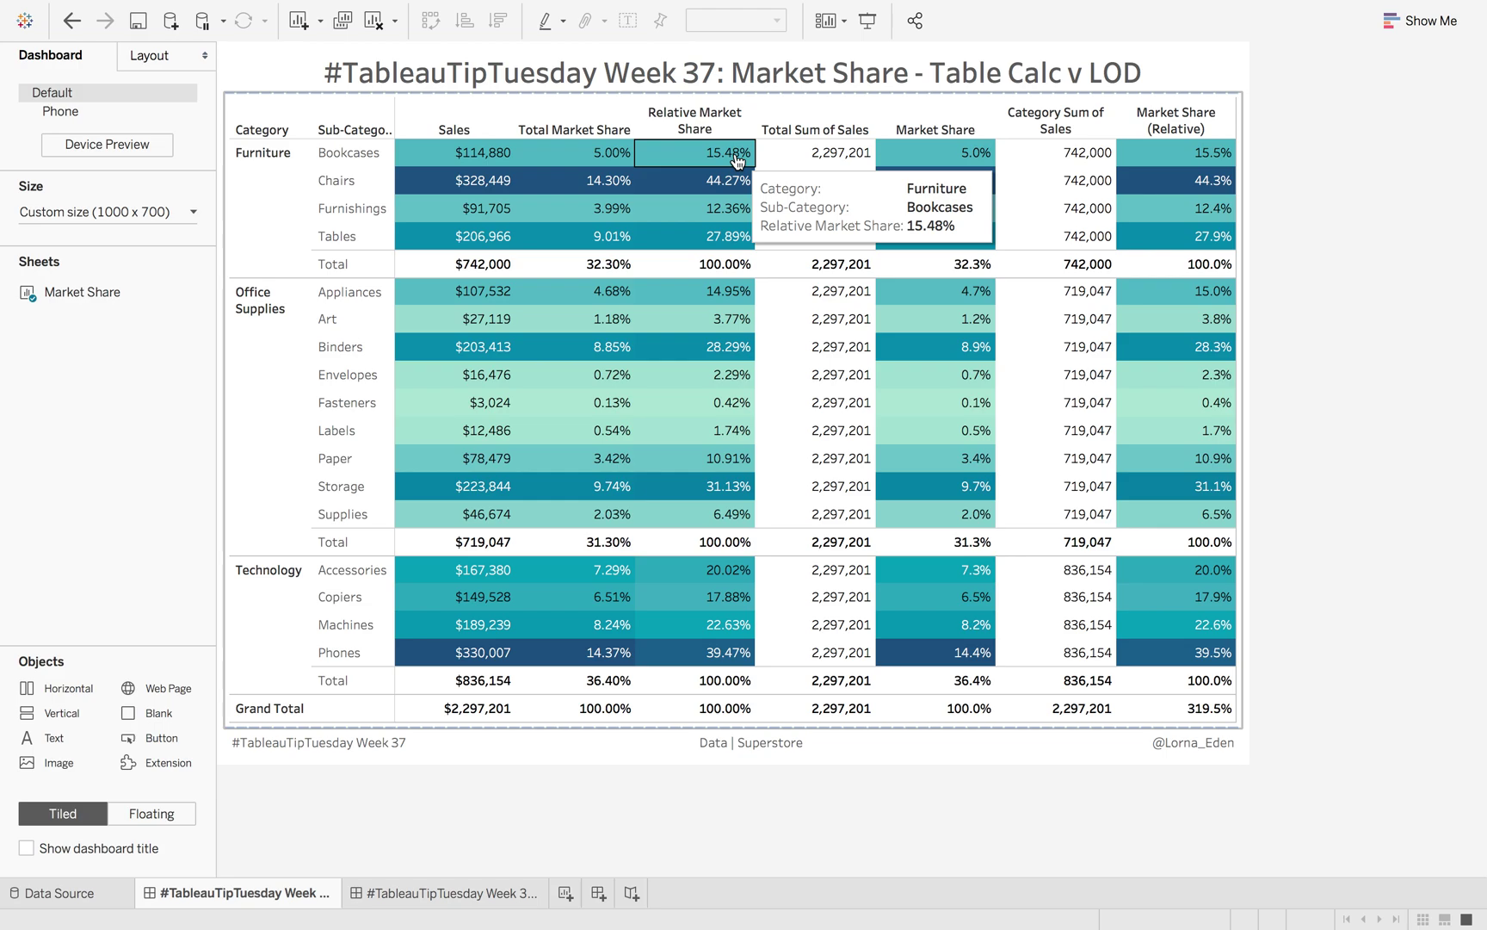
pyautogui.moveTo(938, 160)
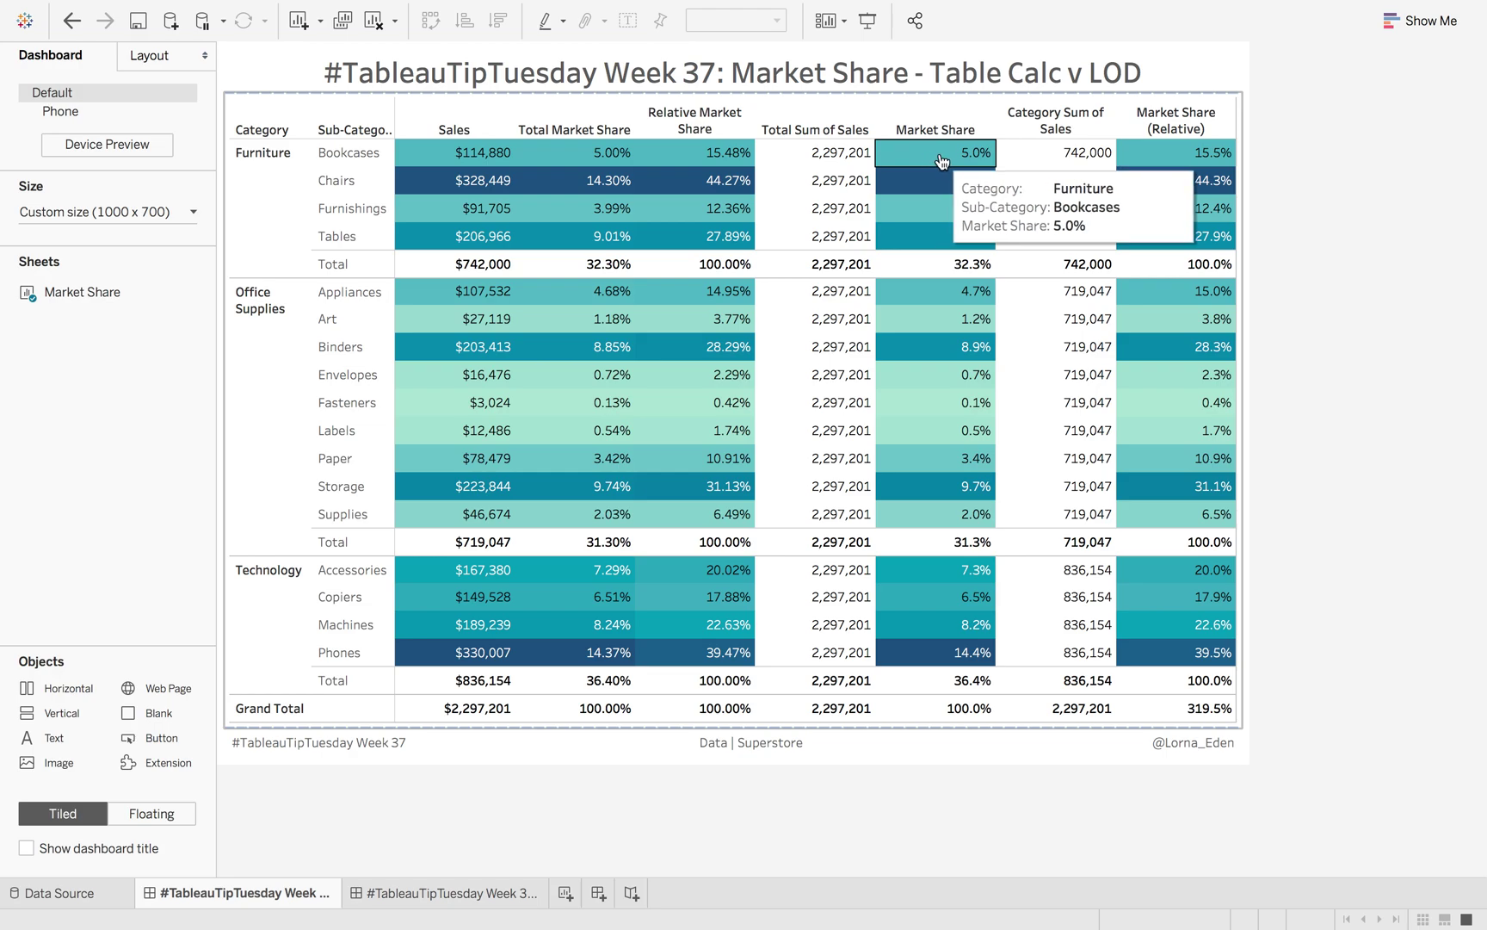
pyautogui.moveTo(1132, 159)
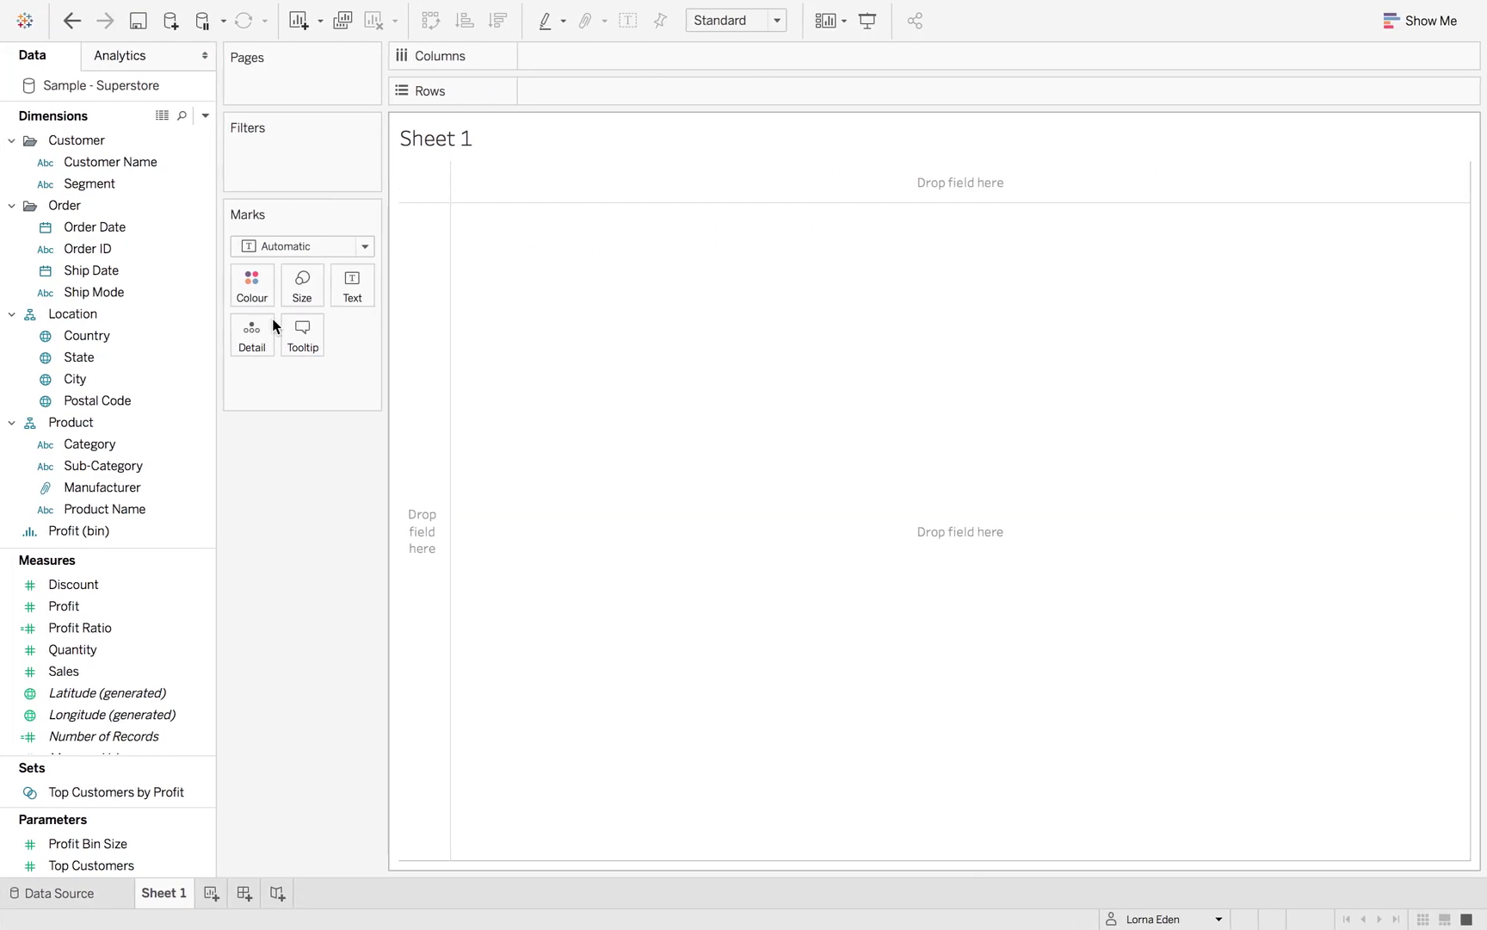
# Step: Build a text table of SUM(Sales) with Category and Sub-Category as rows
pyautogui.click(126, 442)
pyautogui.doubleClick(123, 466)
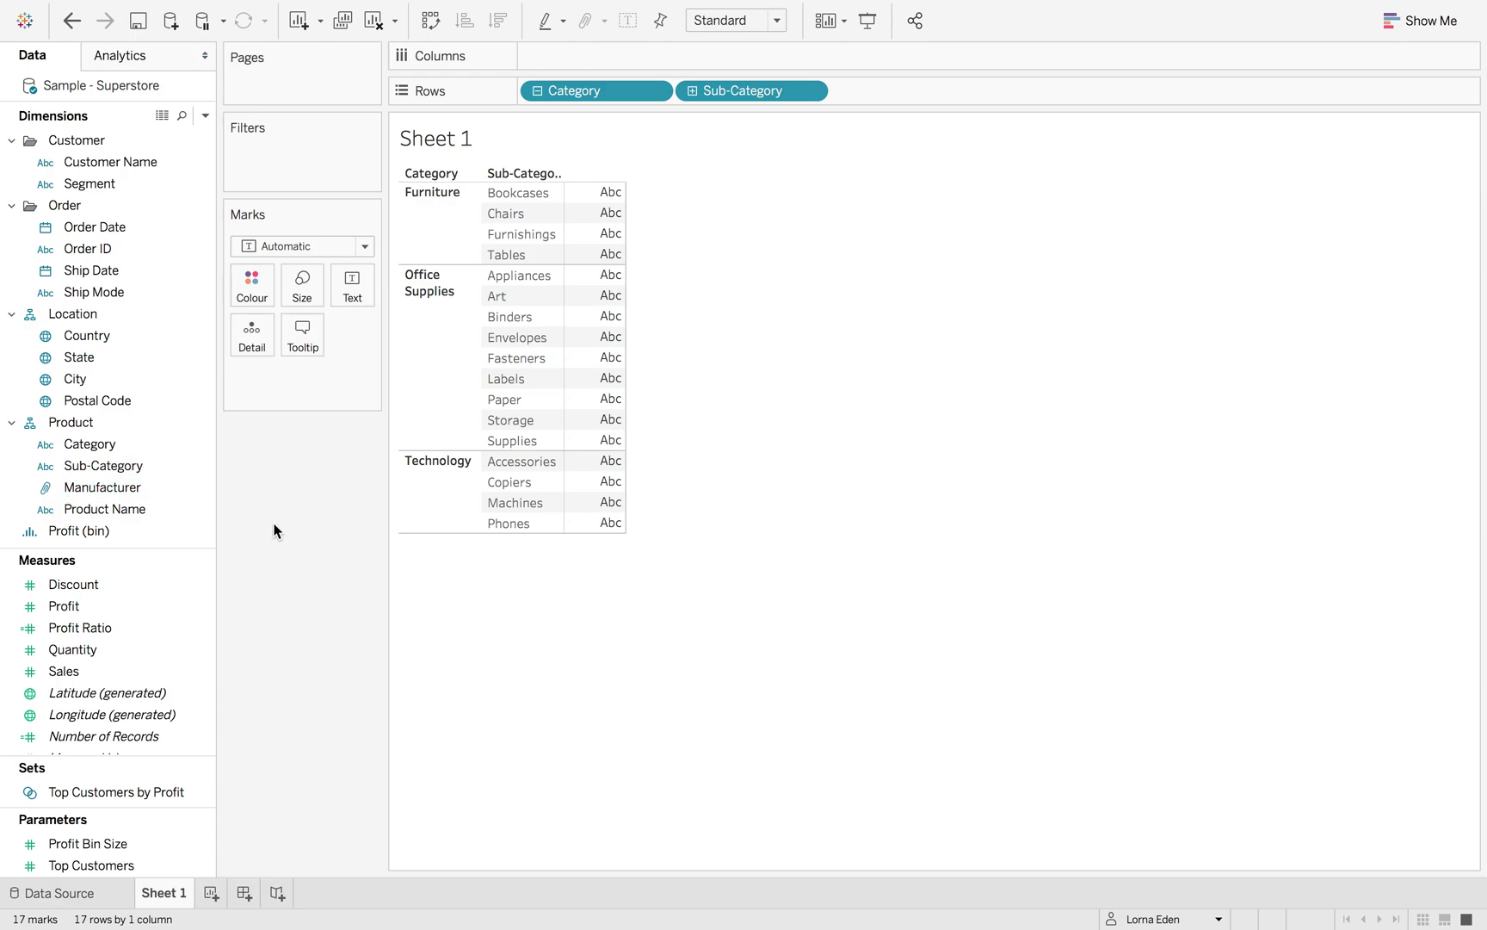
pyautogui.moveTo(93, 670); pyautogui.dragTo(587, 256)
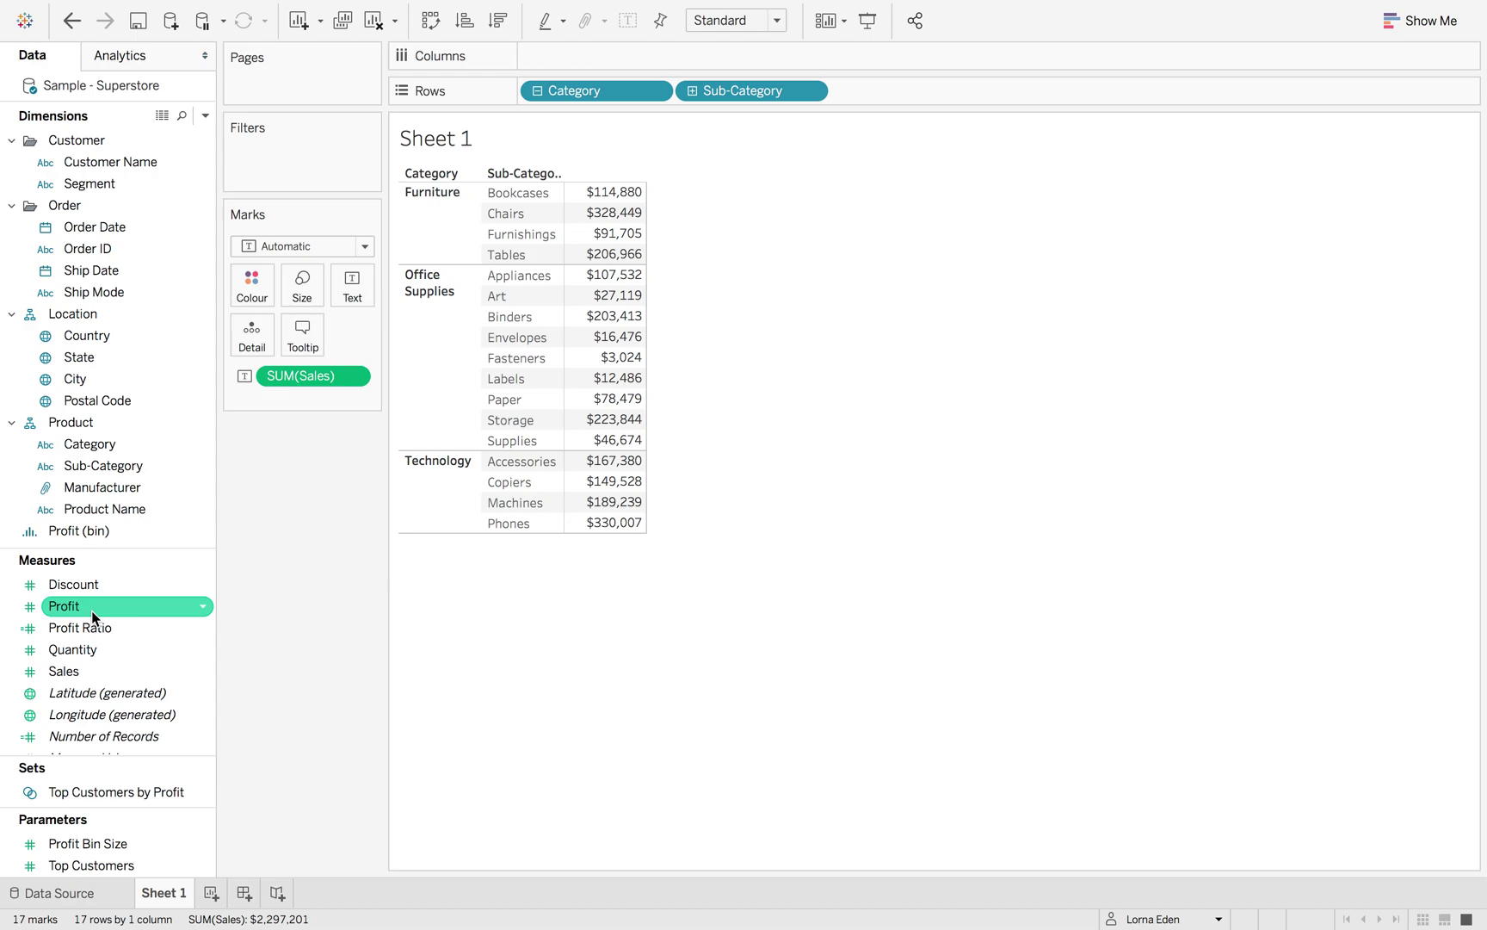
pyautogui.click(353, 376)
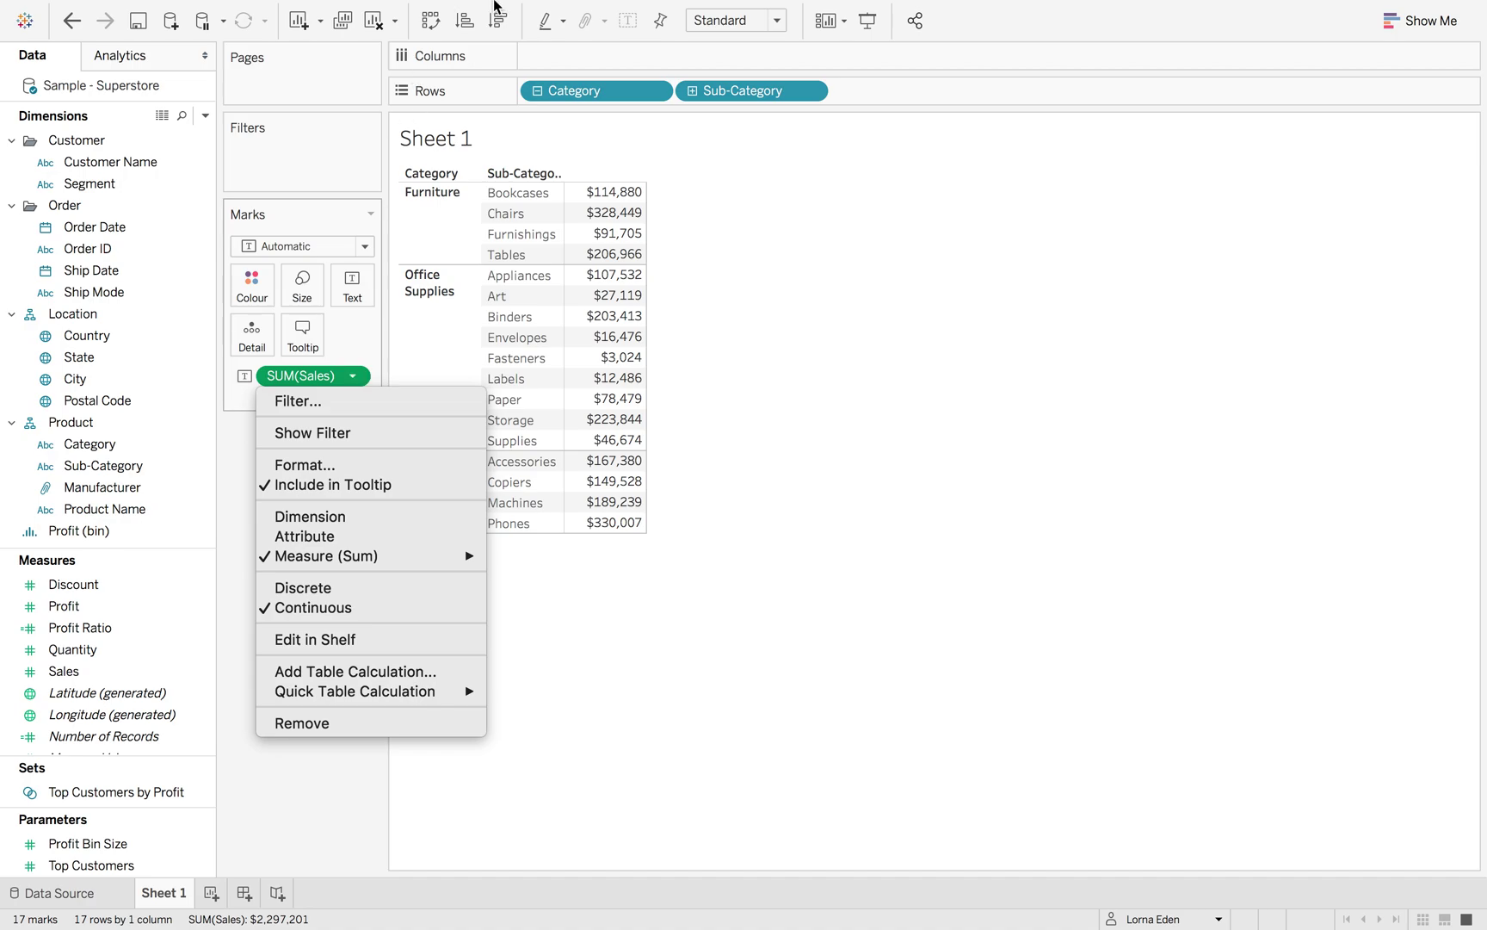
# Step: Add column grand totals ($2,297,201) and subtotals for each category
pyautogui.click(488, 12)
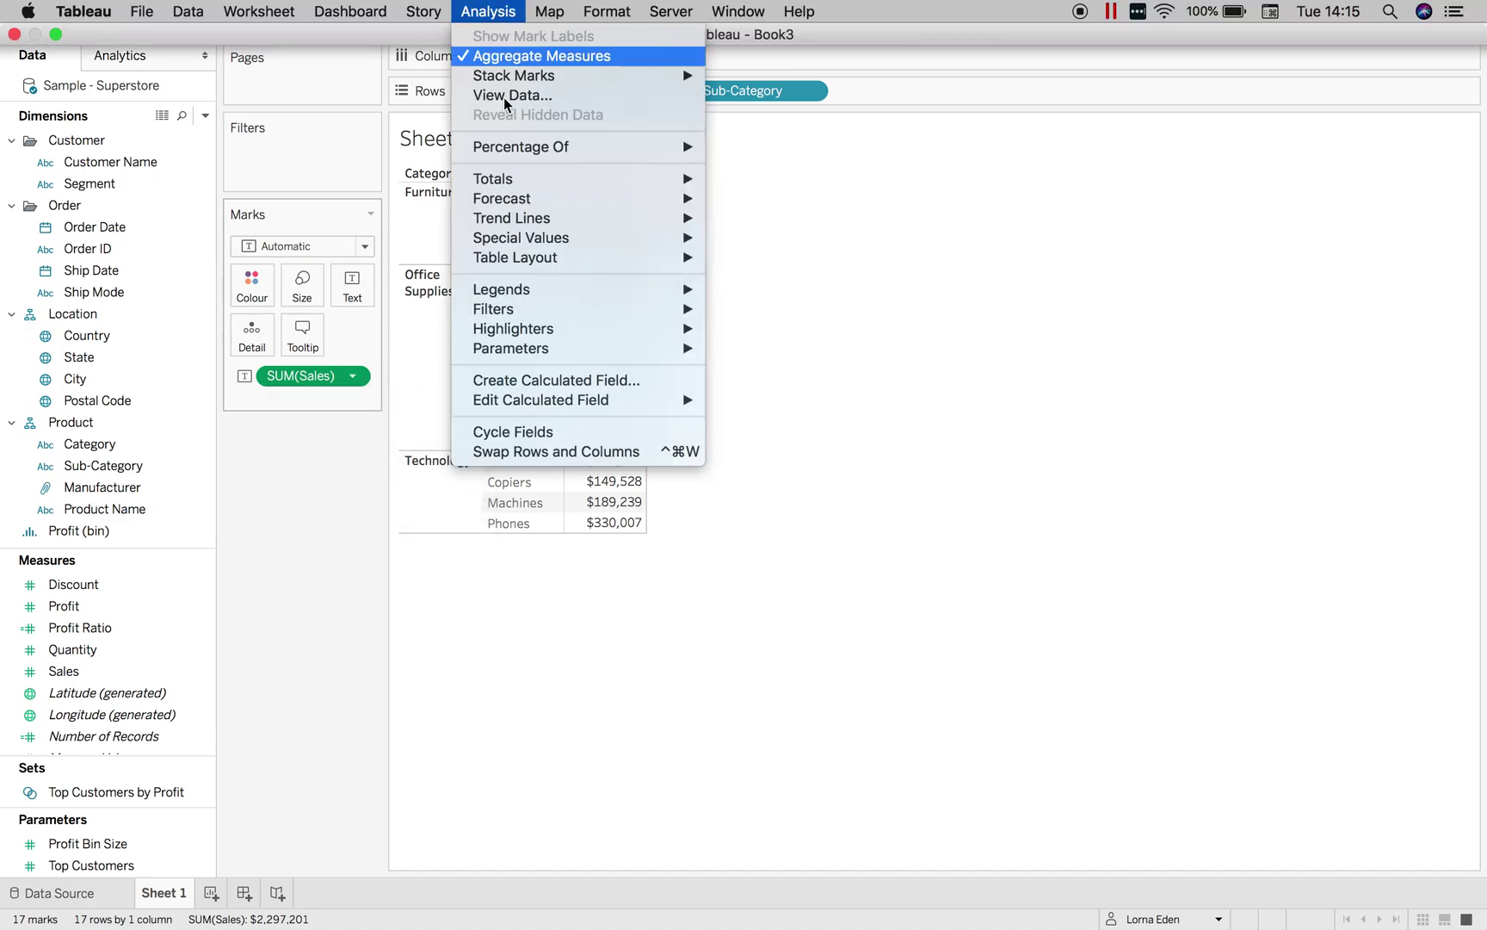
pyautogui.moveTo(672, 179)
pyautogui.click(802, 200)
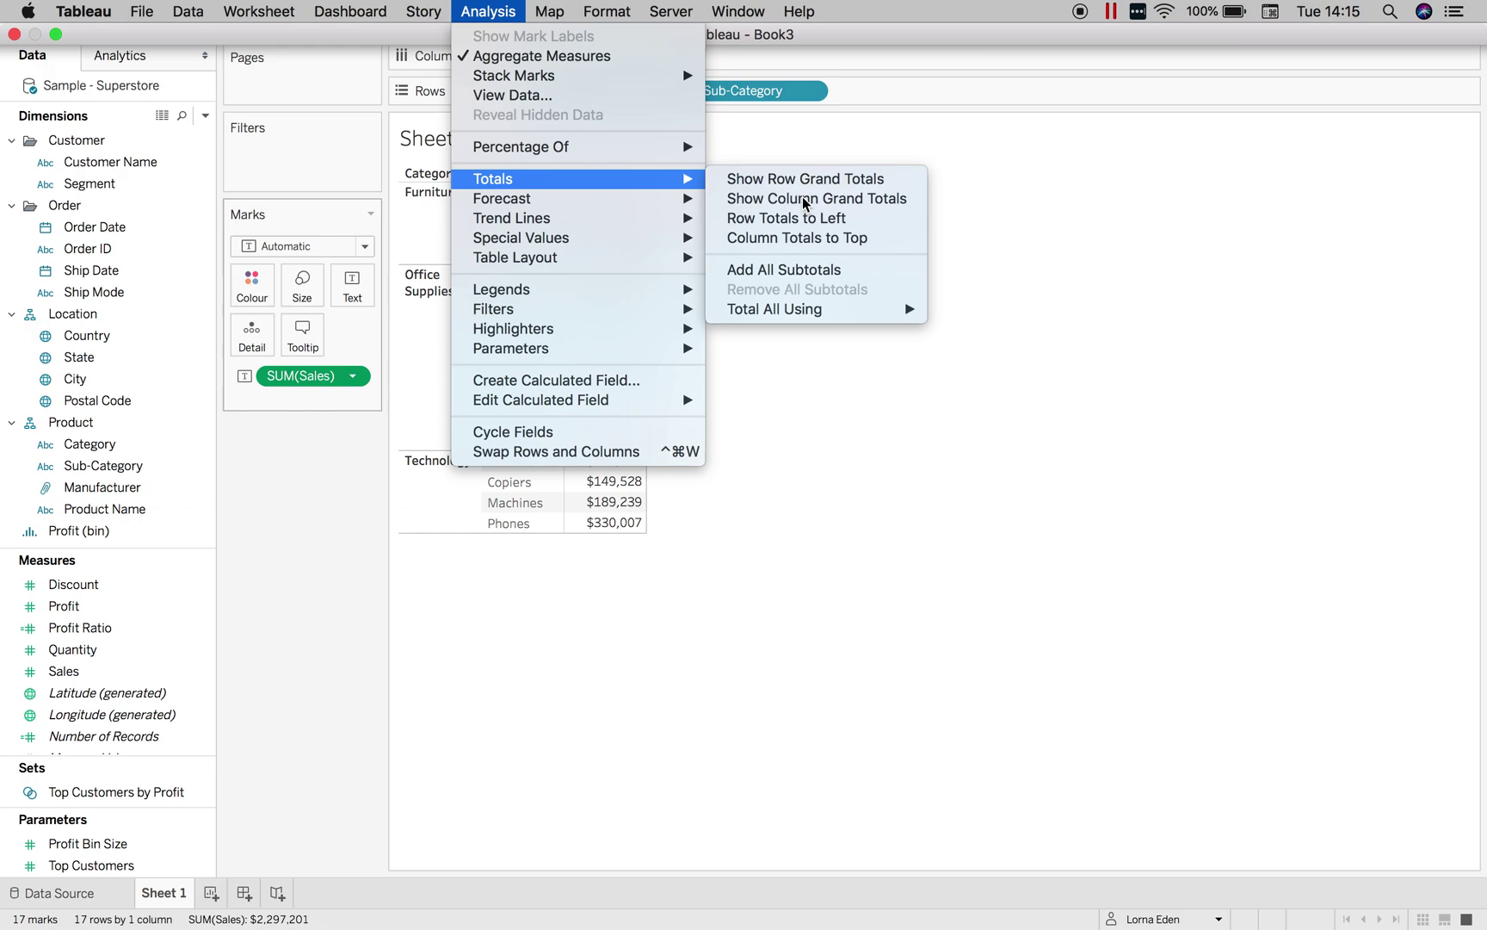
pyautogui.click(488, 12)
pyautogui.moveTo(584, 178)
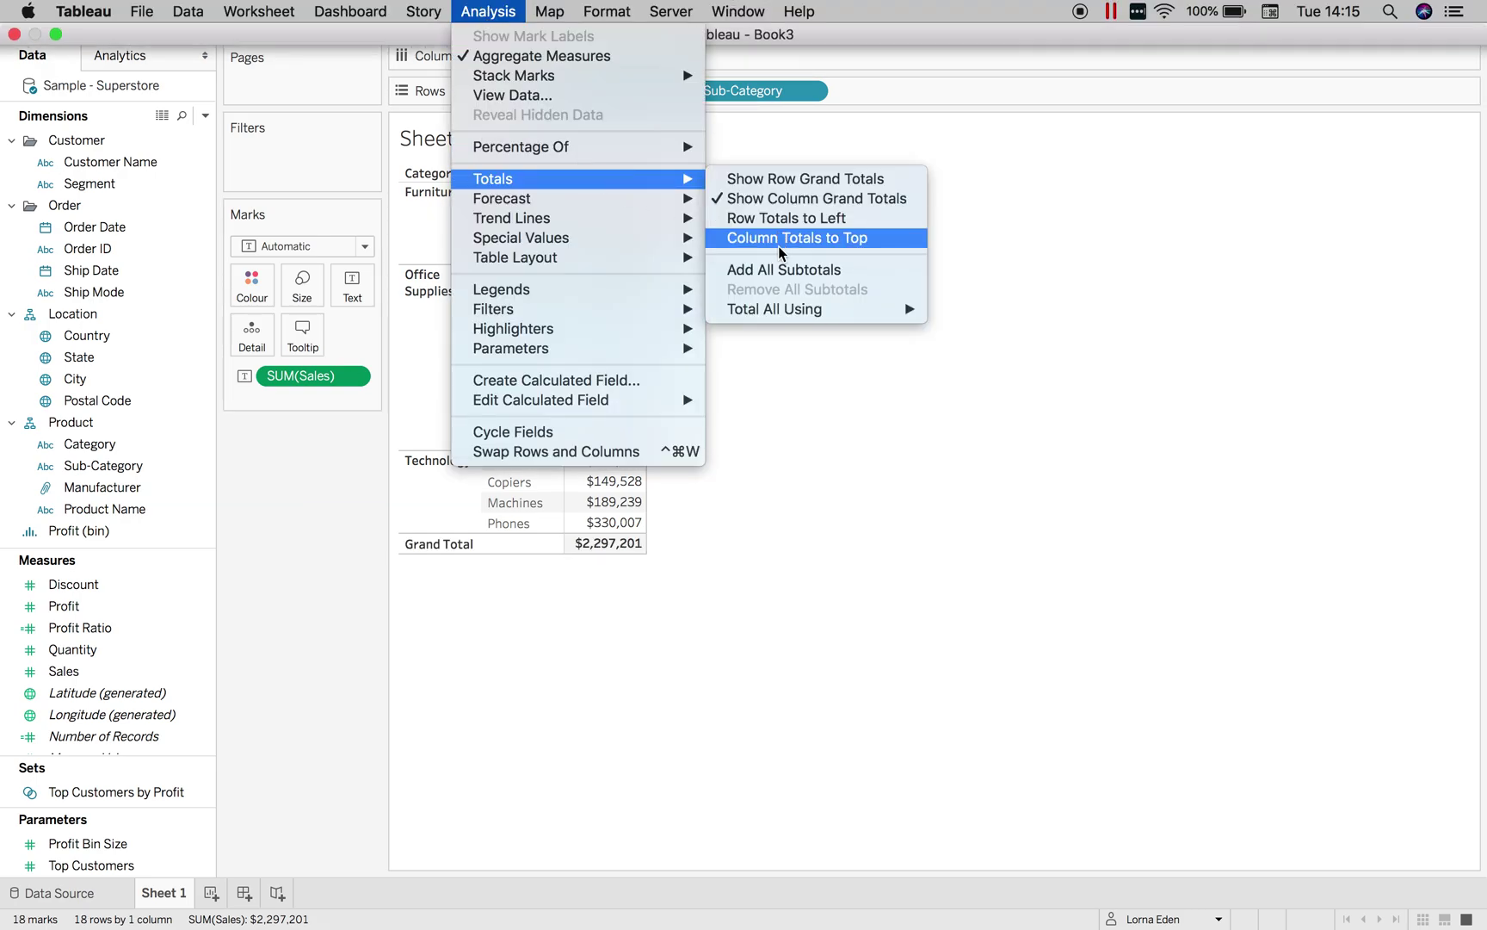
pyautogui.click(780, 269)
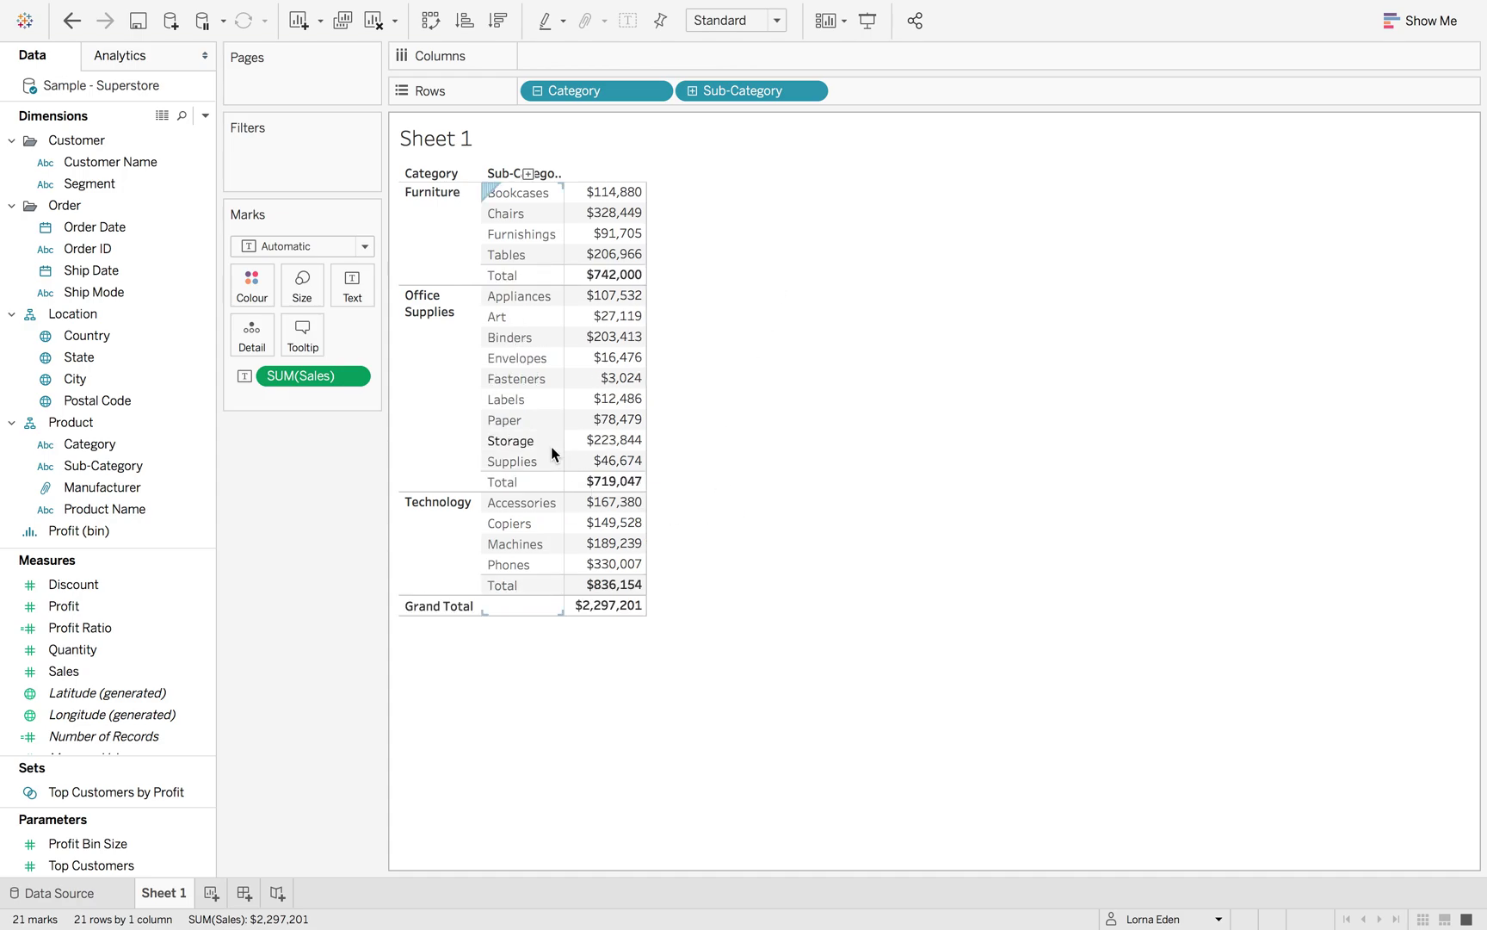
pyautogui.click(355, 377)
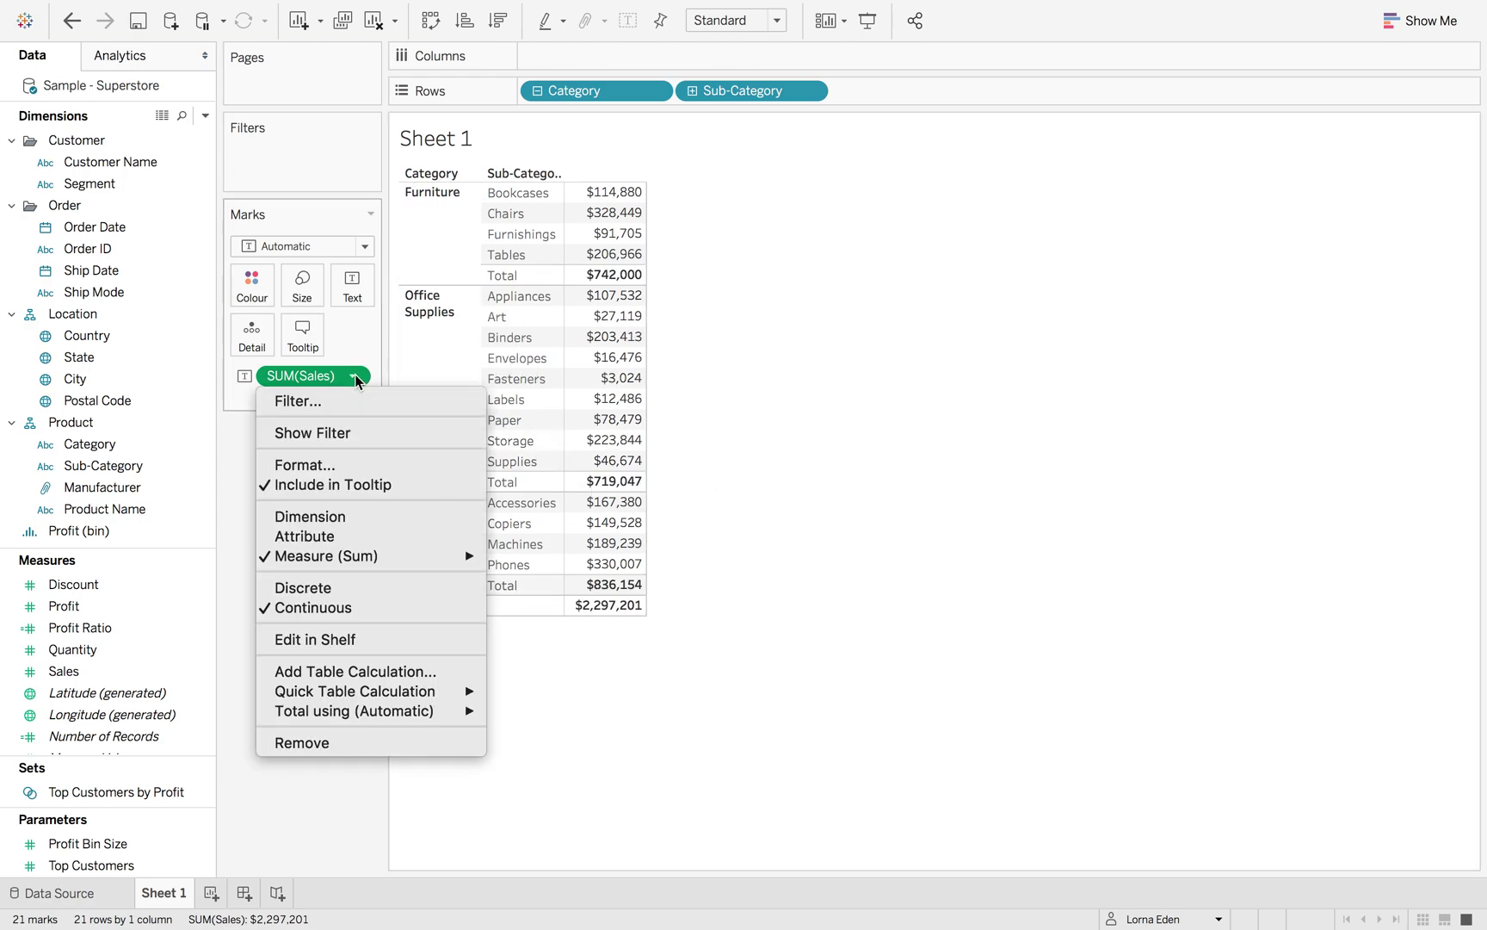
# Step: Show Sales followed by a Percent of Total column, with Furniture at 32.30%
pyautogui.moveTo(362, 690)
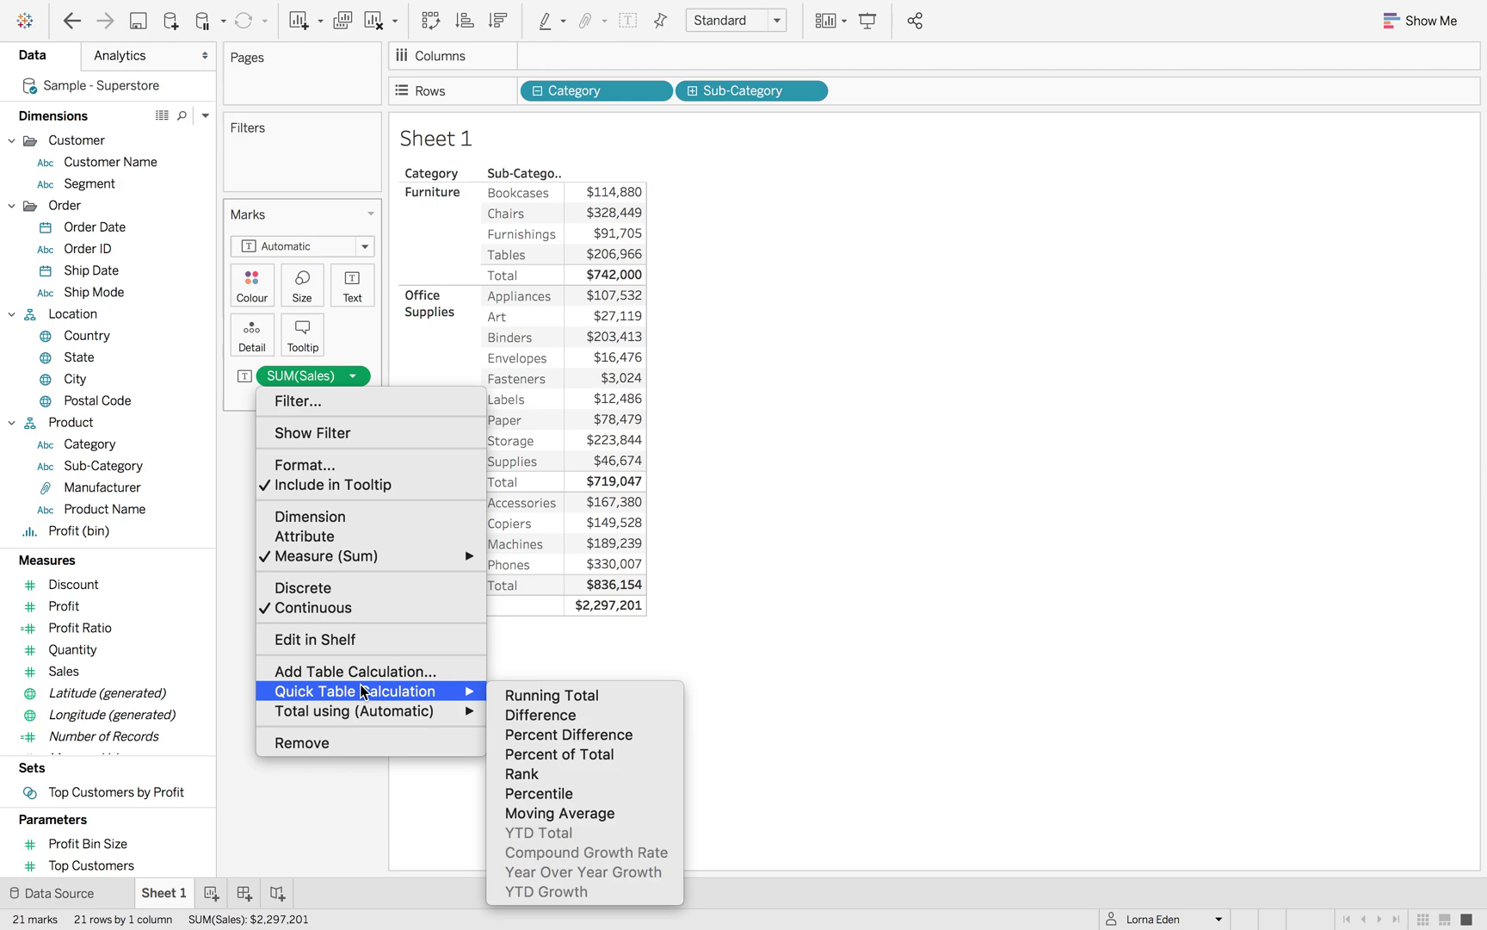
pyautogui.click(556, 756)
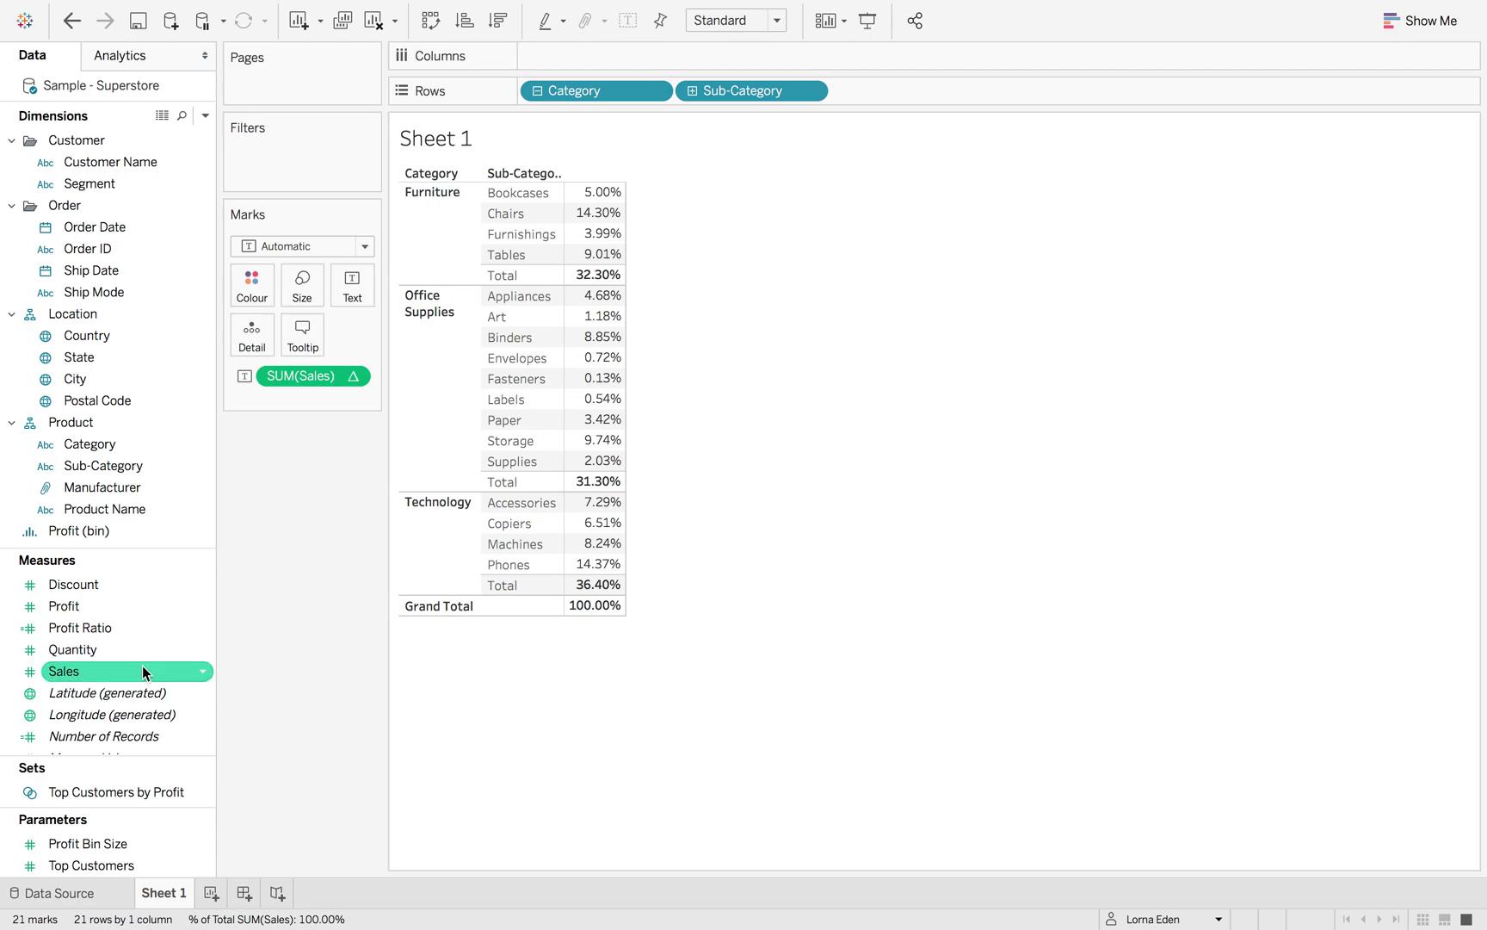
pyautogui.moveTo(146, 670); pyautogui.dragTo(609, 401)
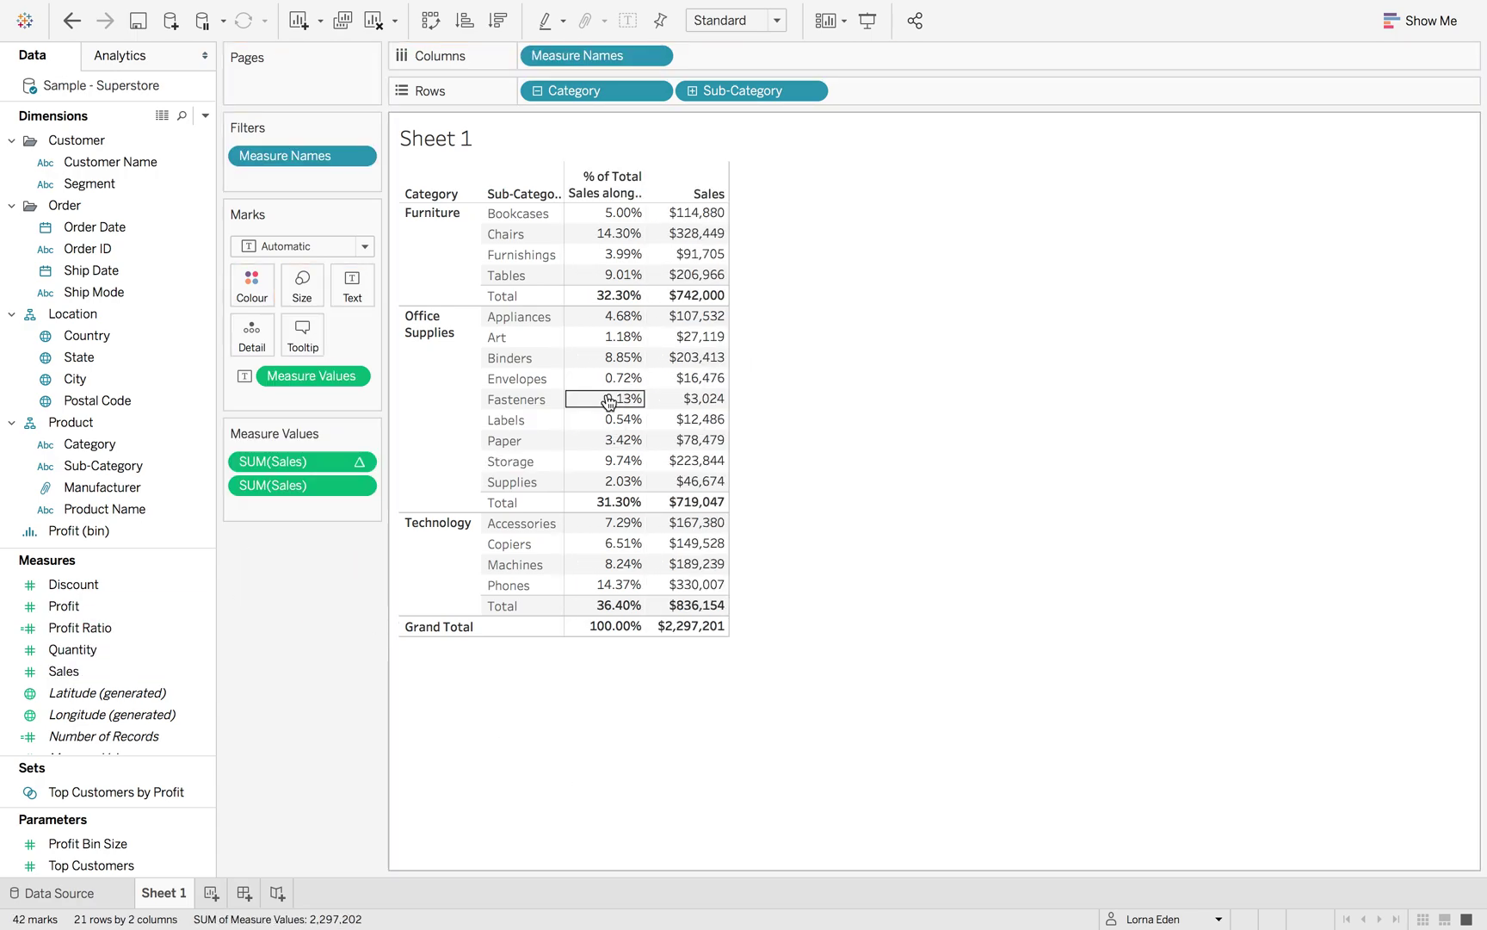
pyautogui.moveTo(305, 482); pyautogui.dragTo(303, 504)
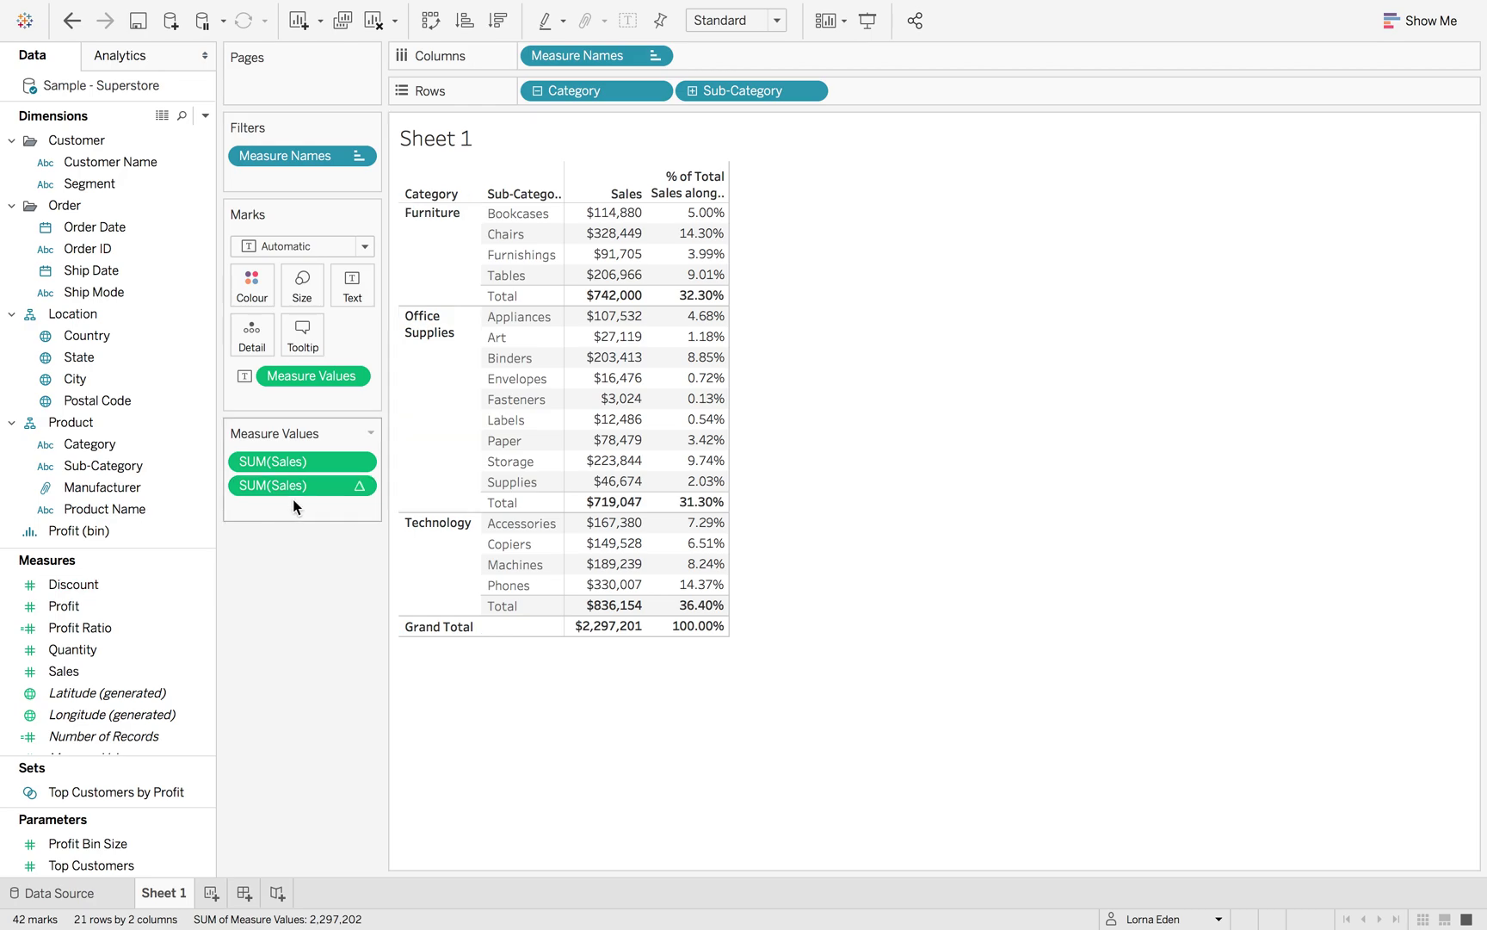
# Step: Save the percent-of-total as Total Market Share = SUM([Sales])/TOTAL(SUM([Sales]))
pyautogui.moveTo(294, 486); pyautogui.dragTo(133, 608)
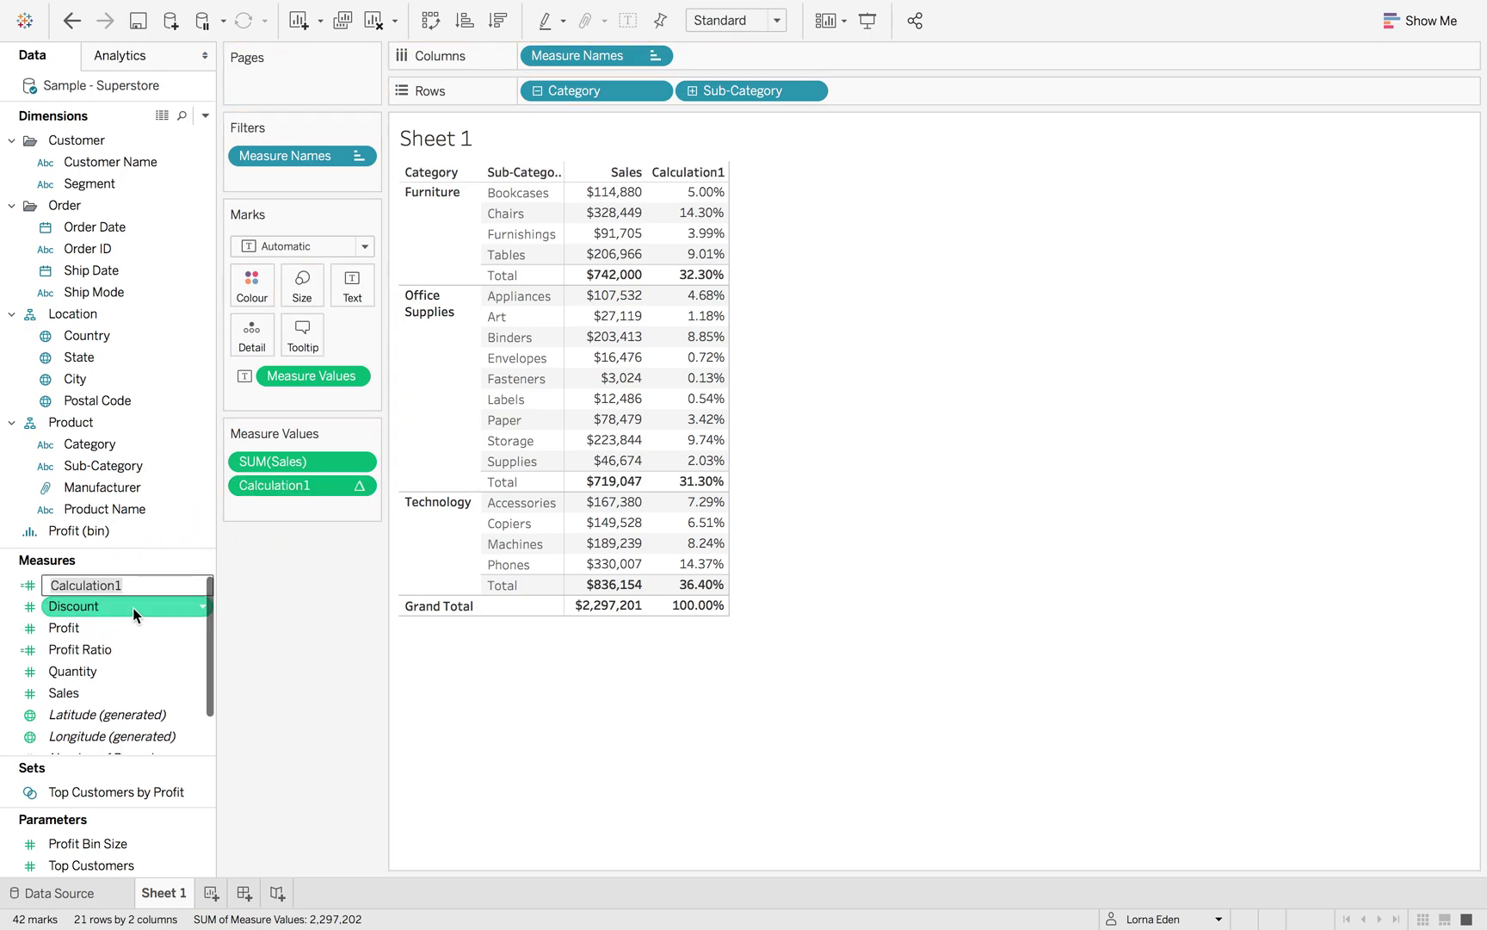
pyautogui.write('Total Market Share')
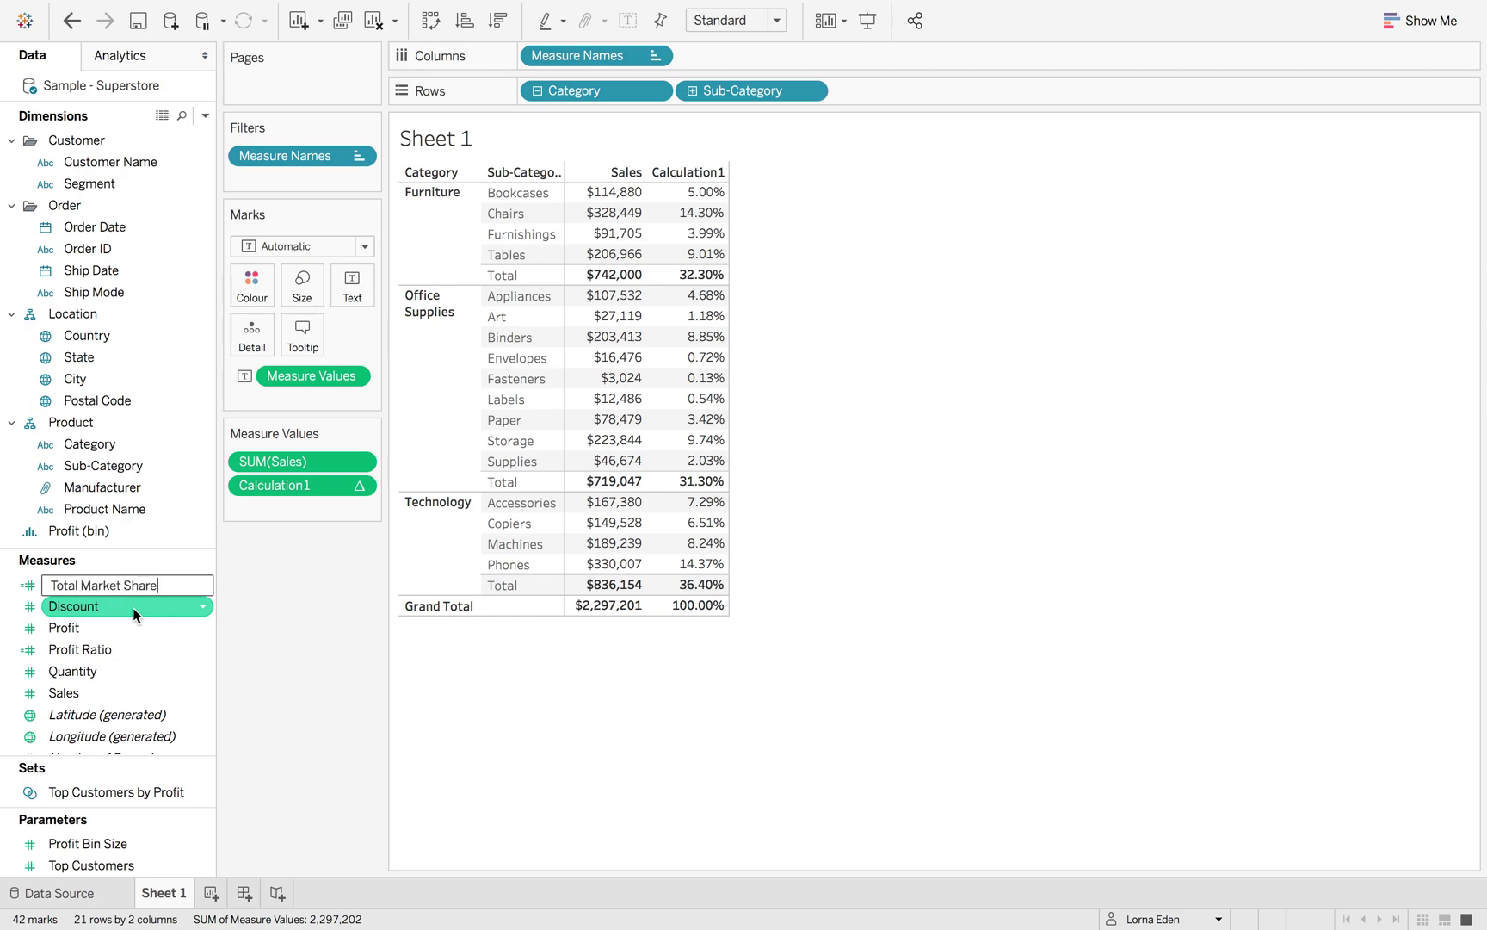
pyautogui.press('Return')
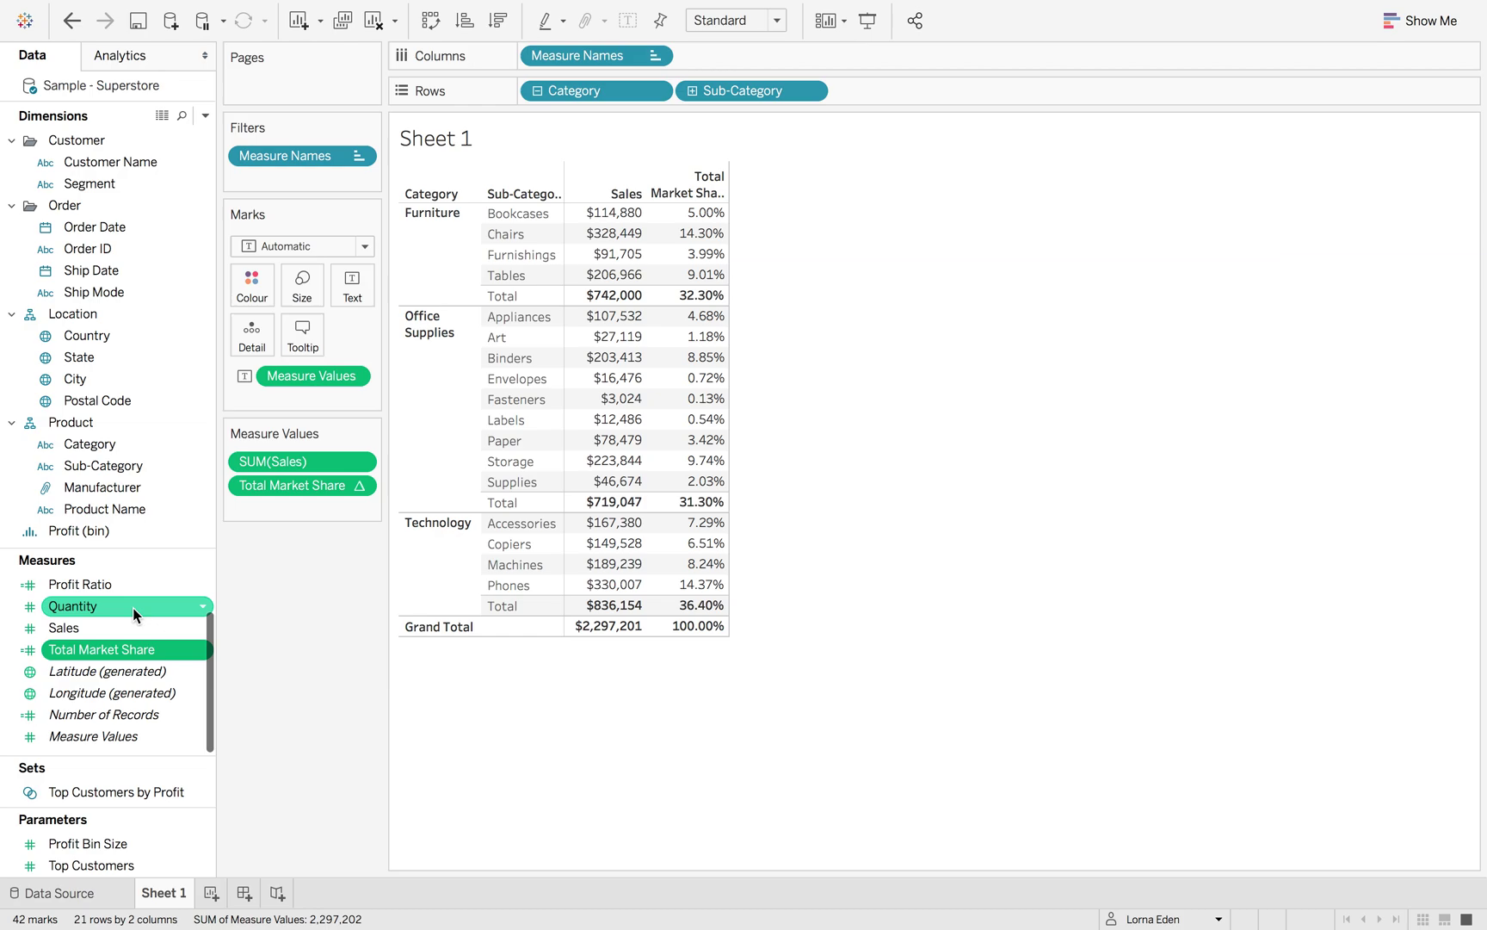
pyautogui.click(197, 652)
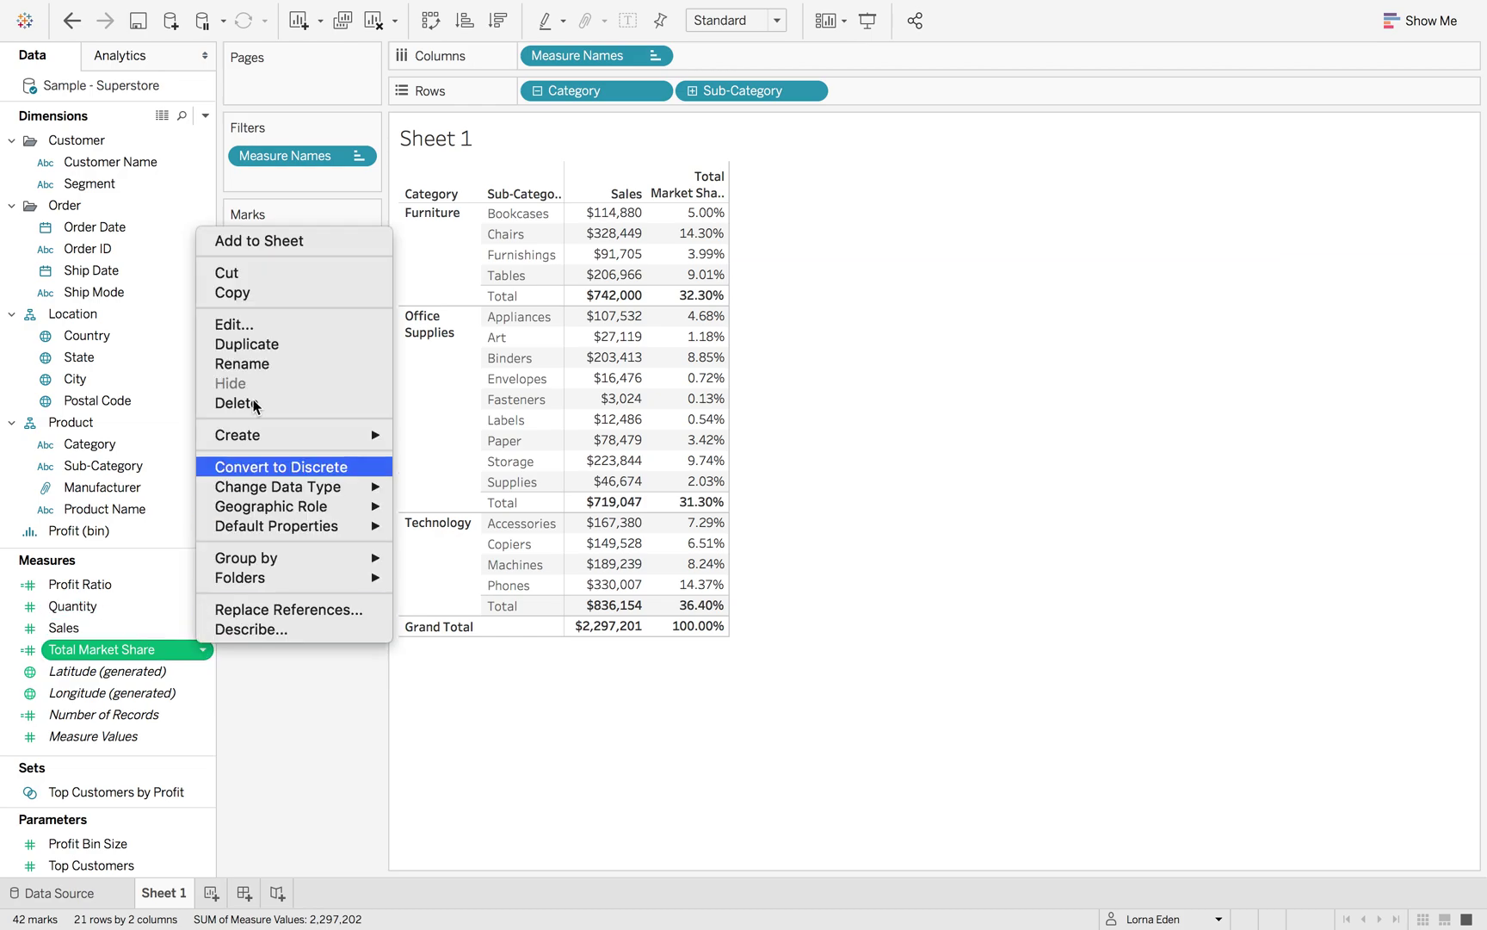
pyautogui.click(266, 327)
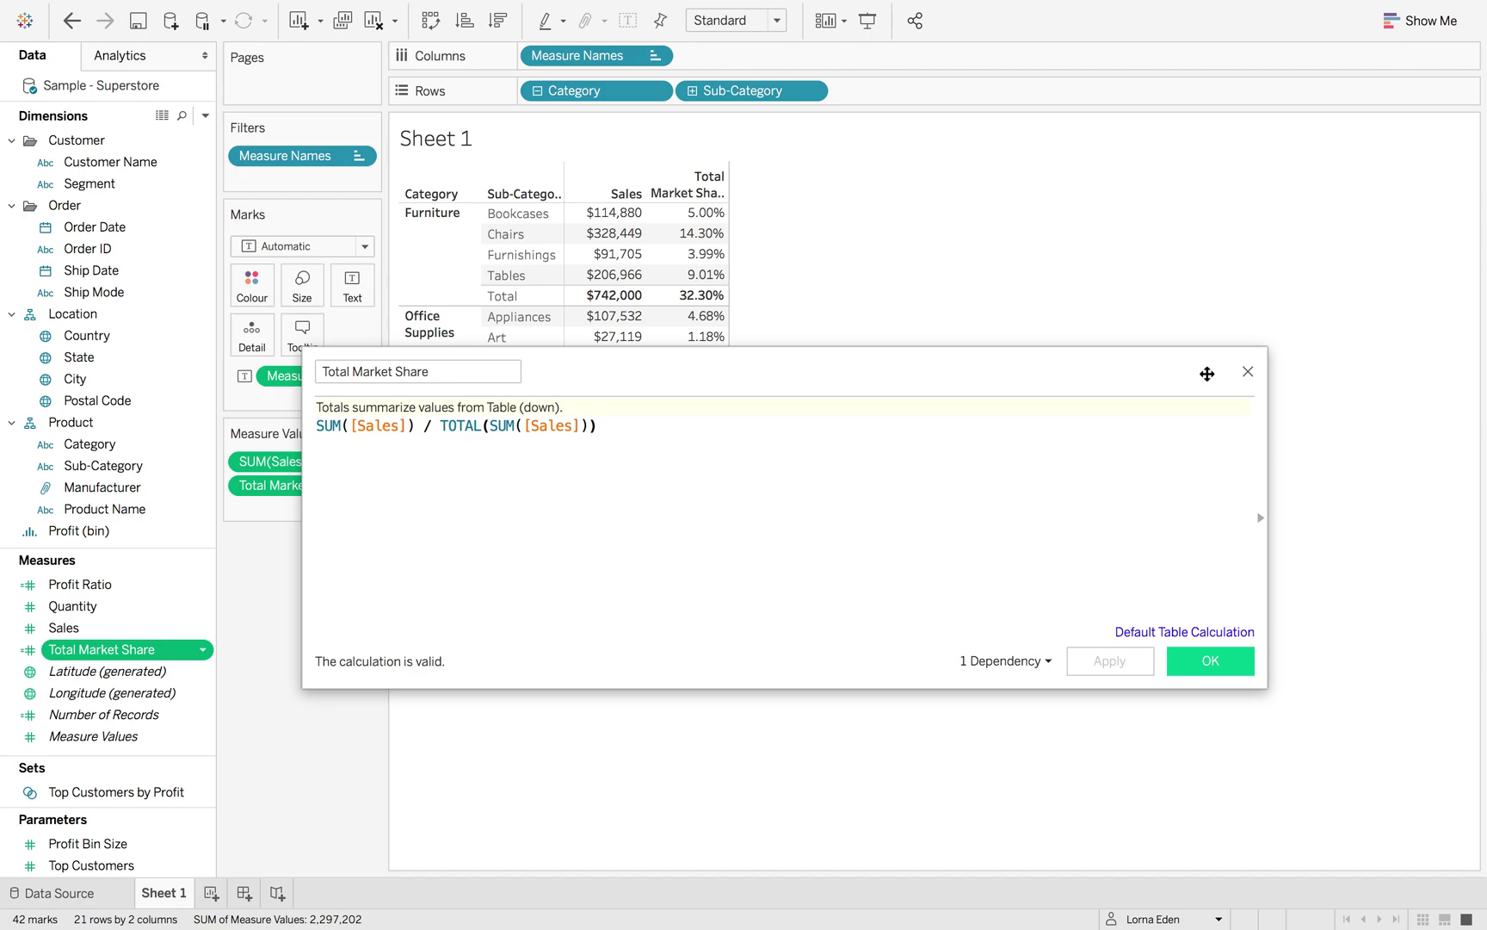
pyautogui.click(1248, 372)
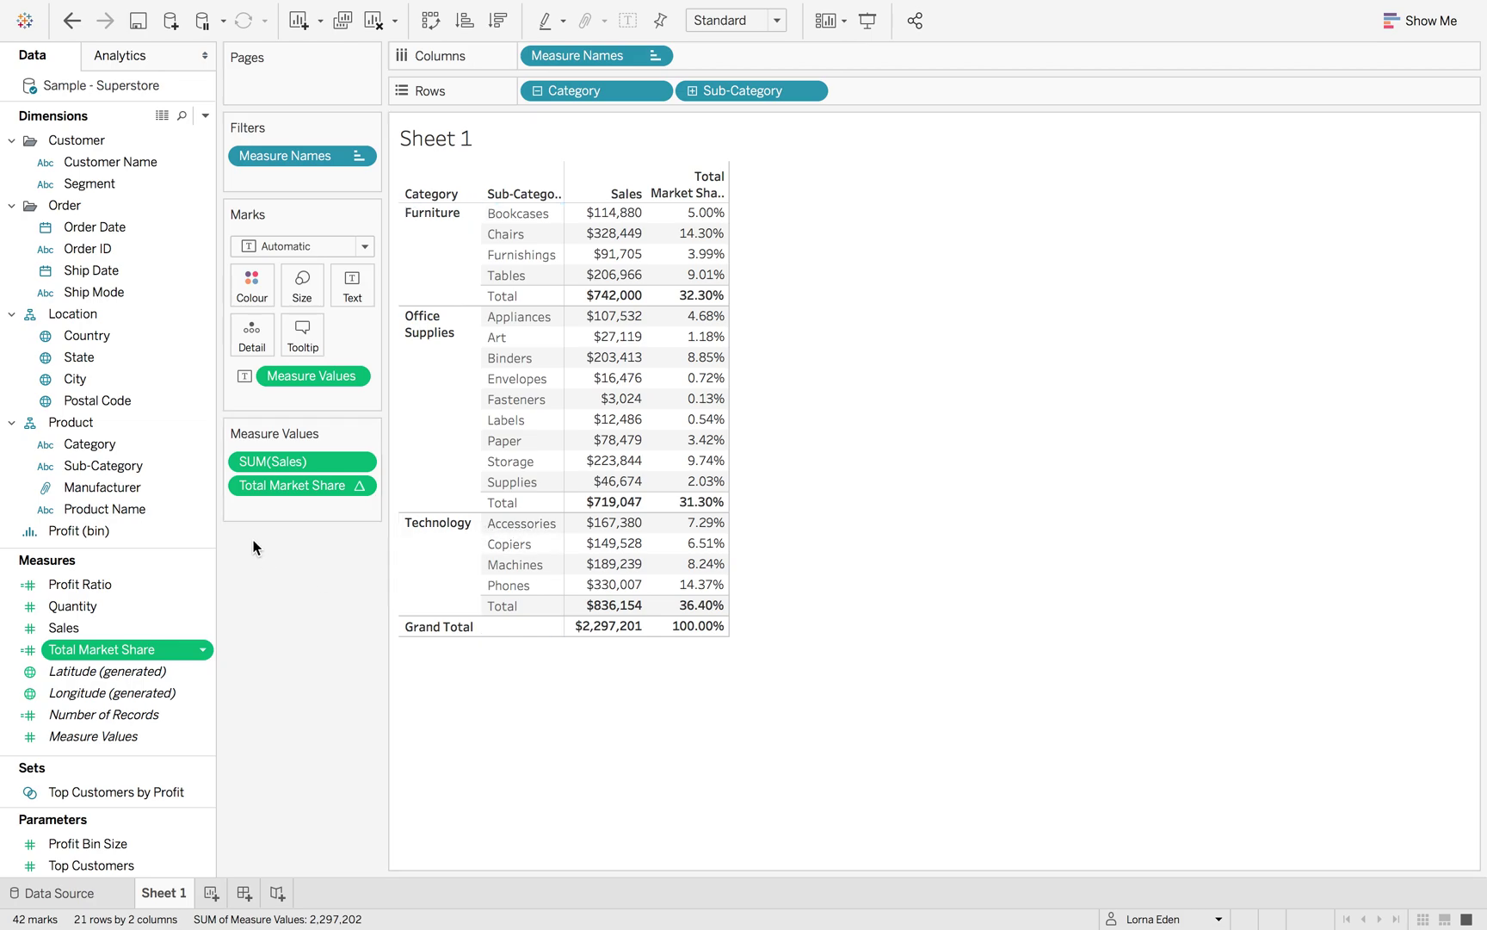
# Step: Add a new Percent of Total Sales column alongside plain Sales values
pyautogui.click(360, 463)
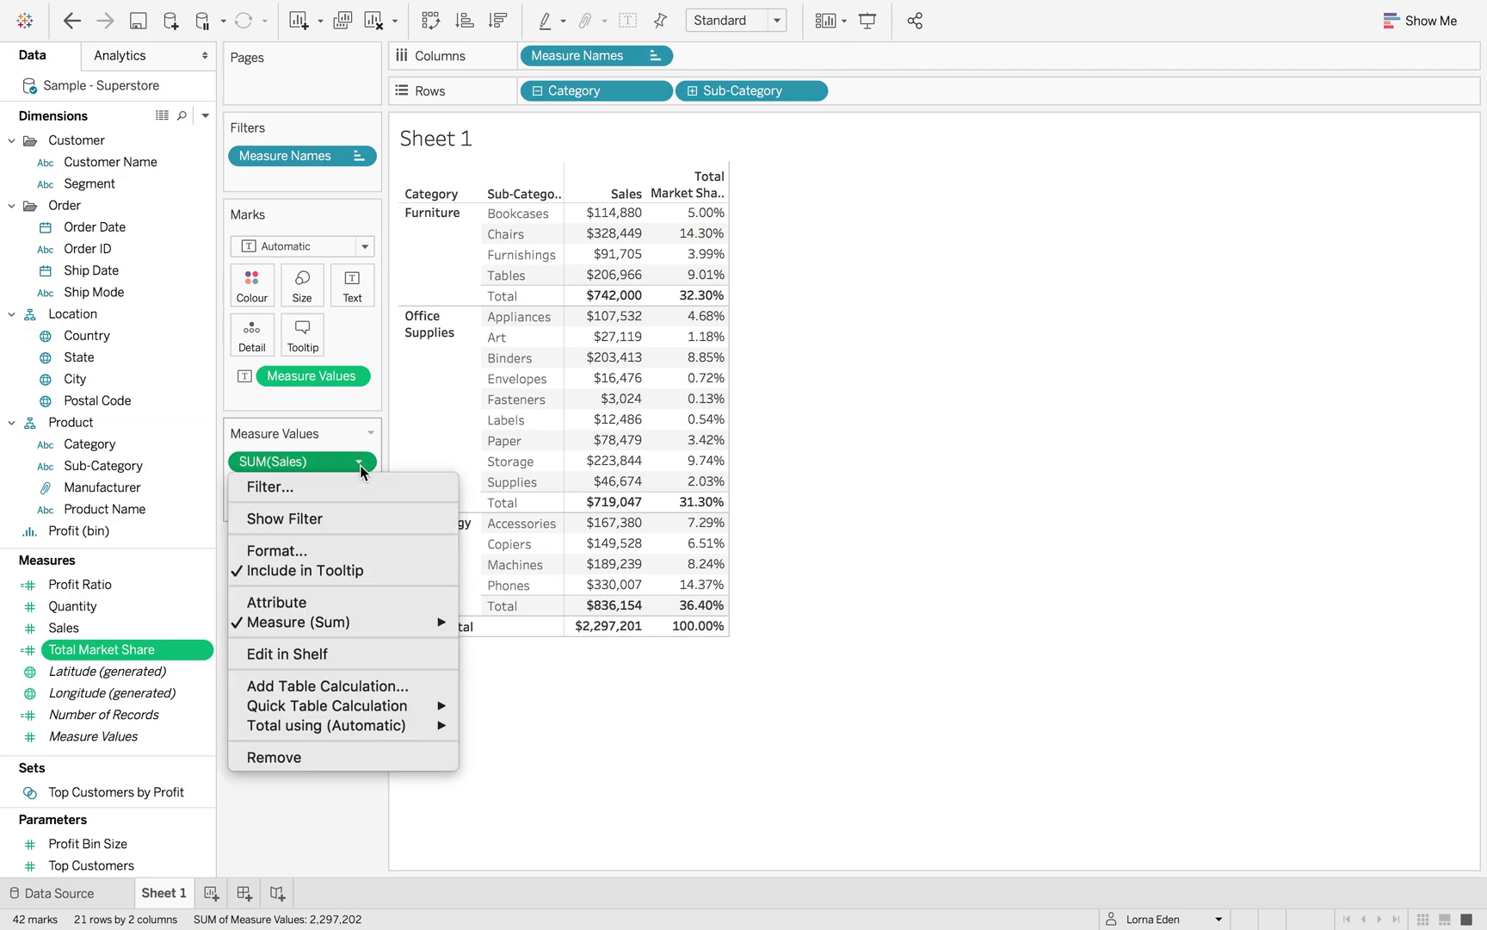
pyautogui.moveTo(368, 714)
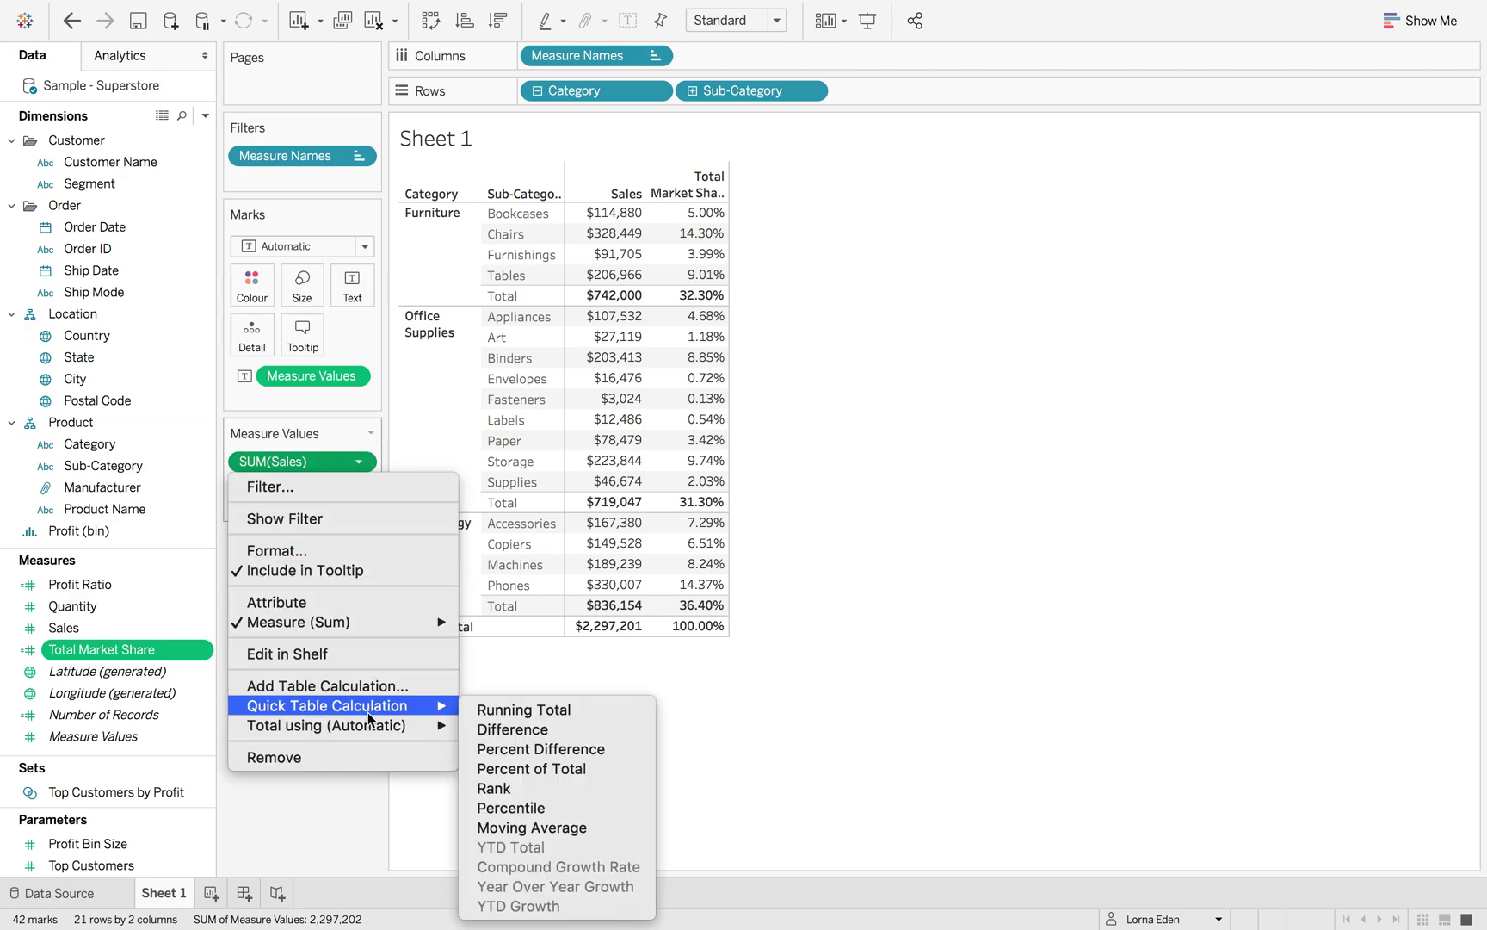
pyautogui.click(523, 768)
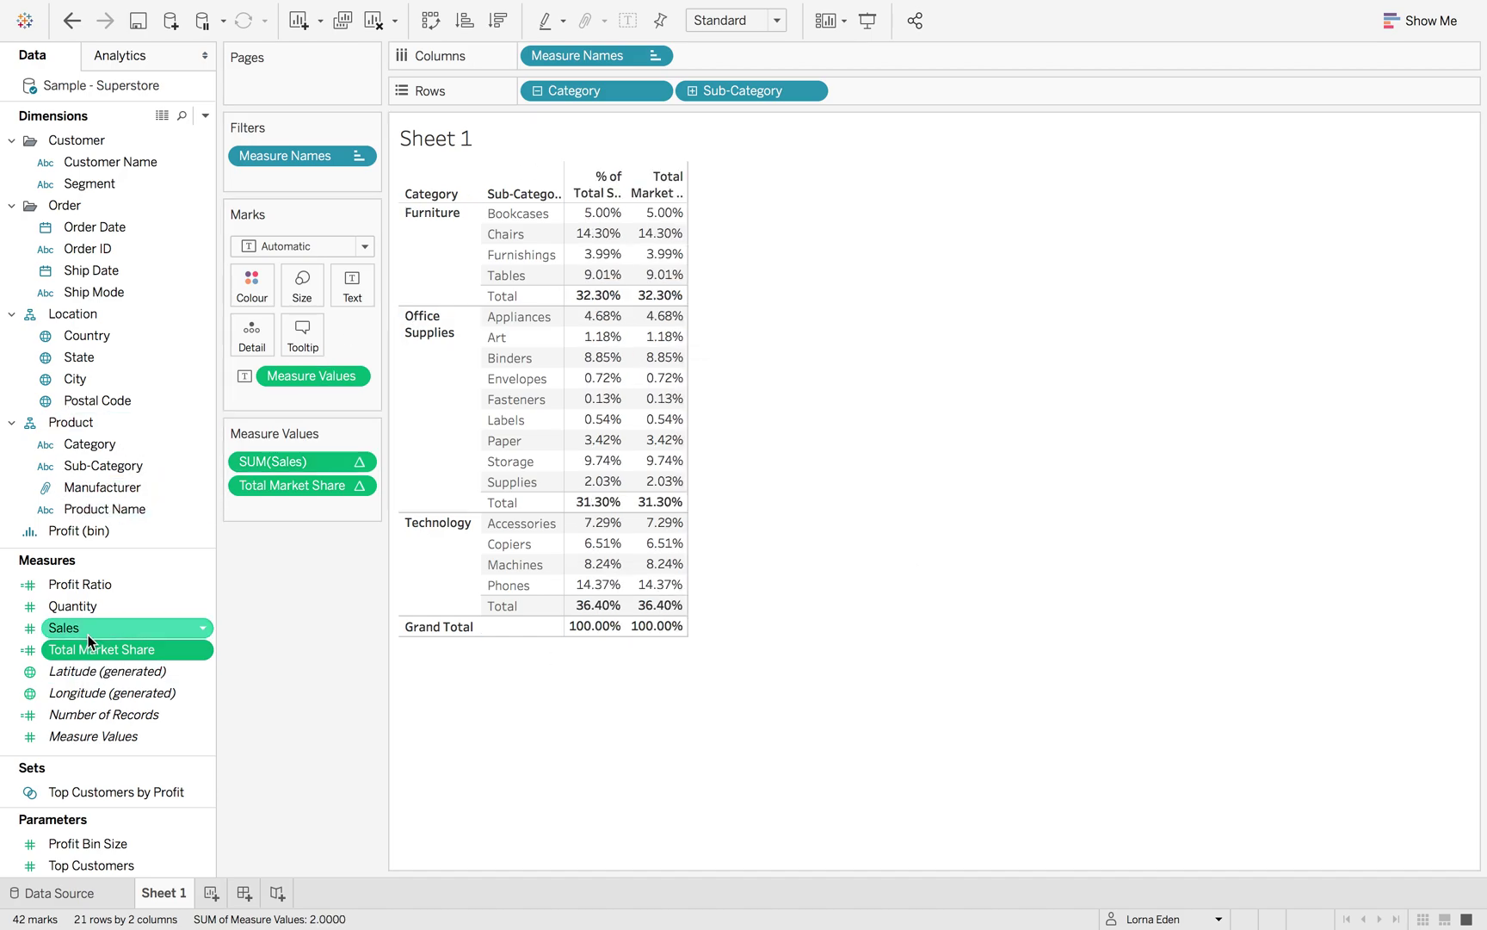
pyautogui.moveTo(64, 628); pyautogui.dragTo(291, 449)
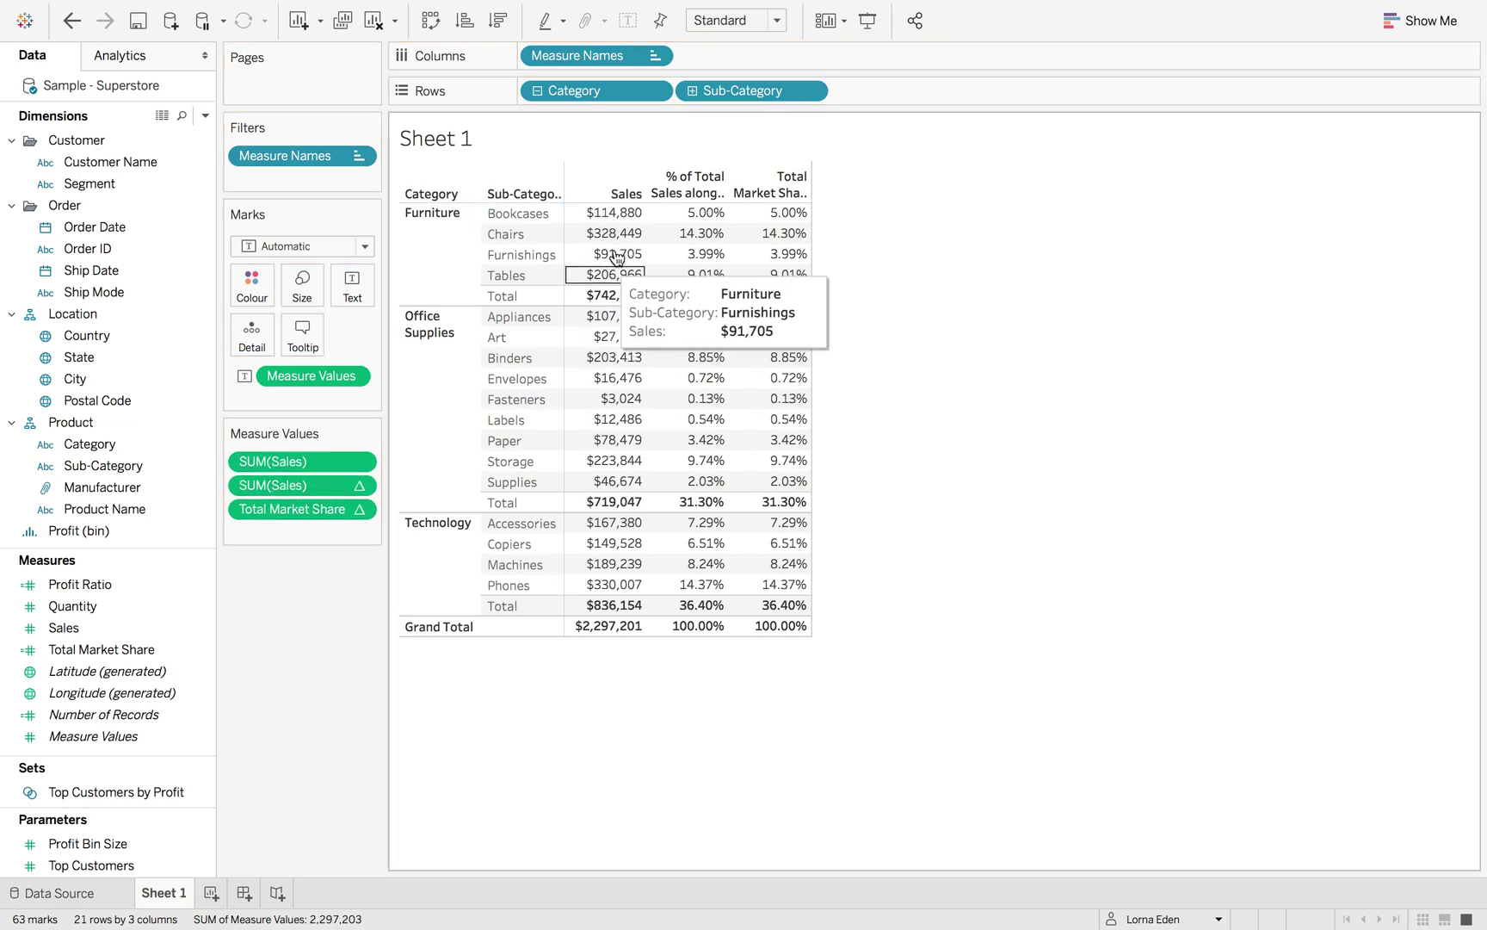
# Step: Compute the percentages using Pane (down) so each category totals 100.00%
pyautogui.moveTo(607, 222)
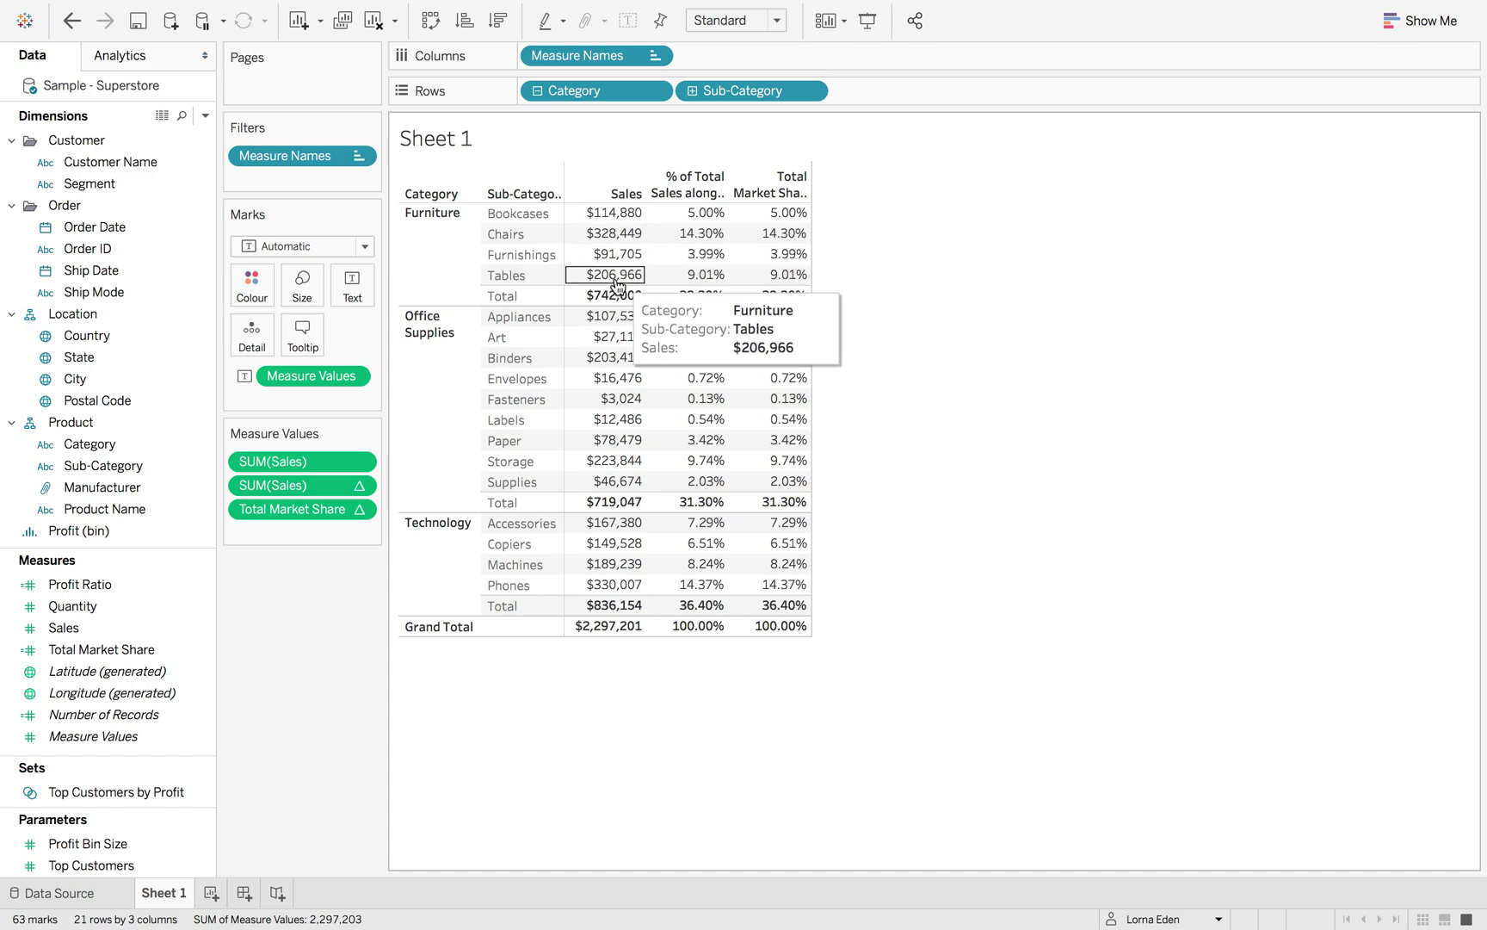
pyautogui.moveTo(614, 303)
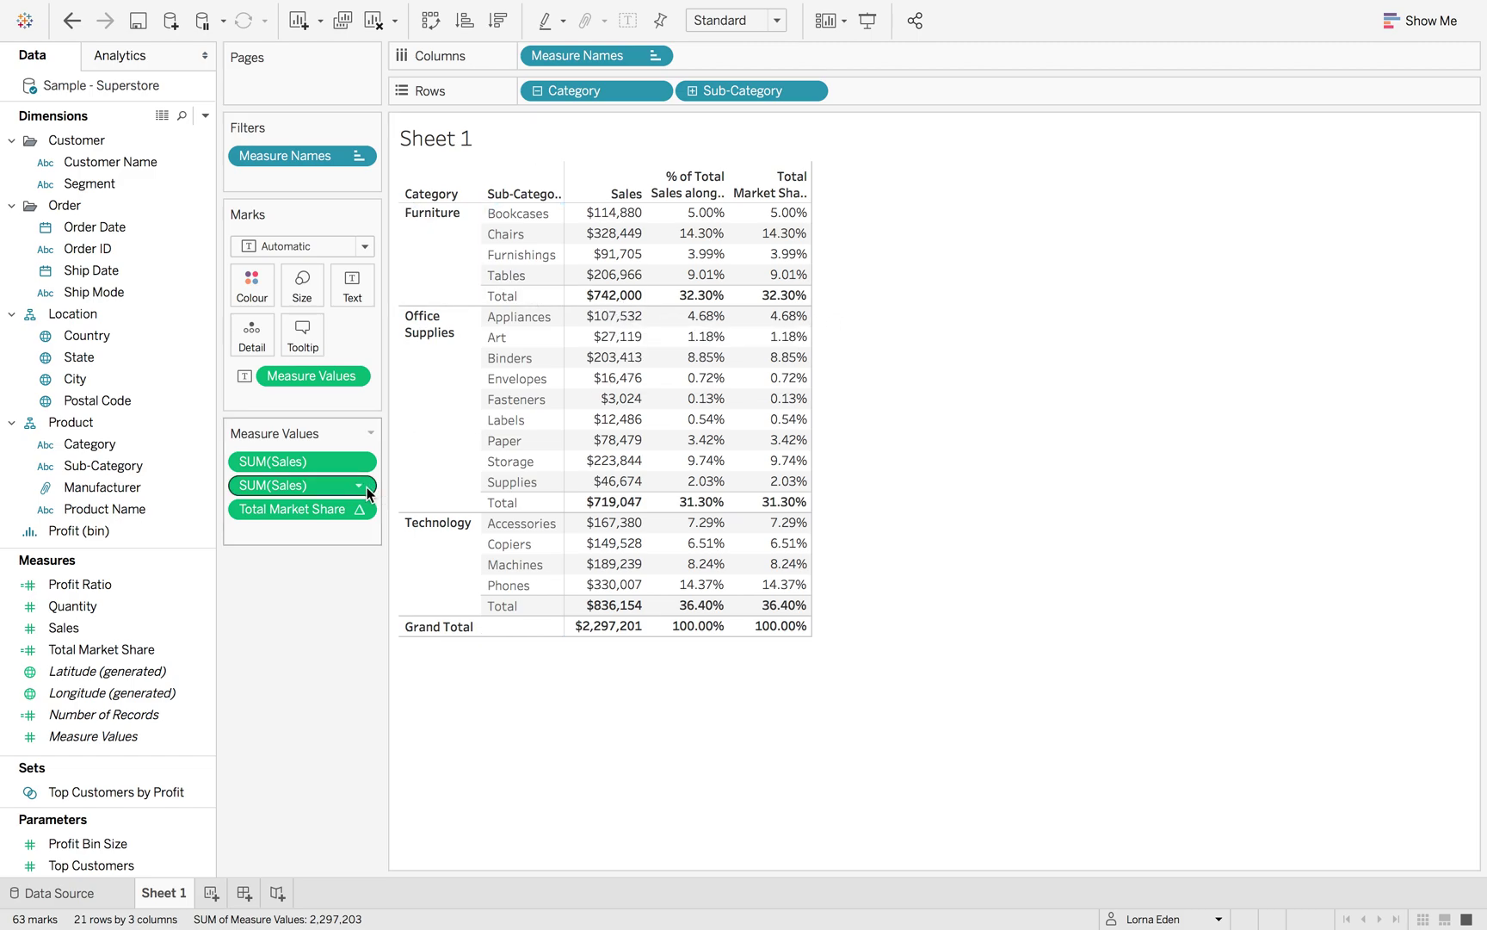
pyautogui.click(359, 488)
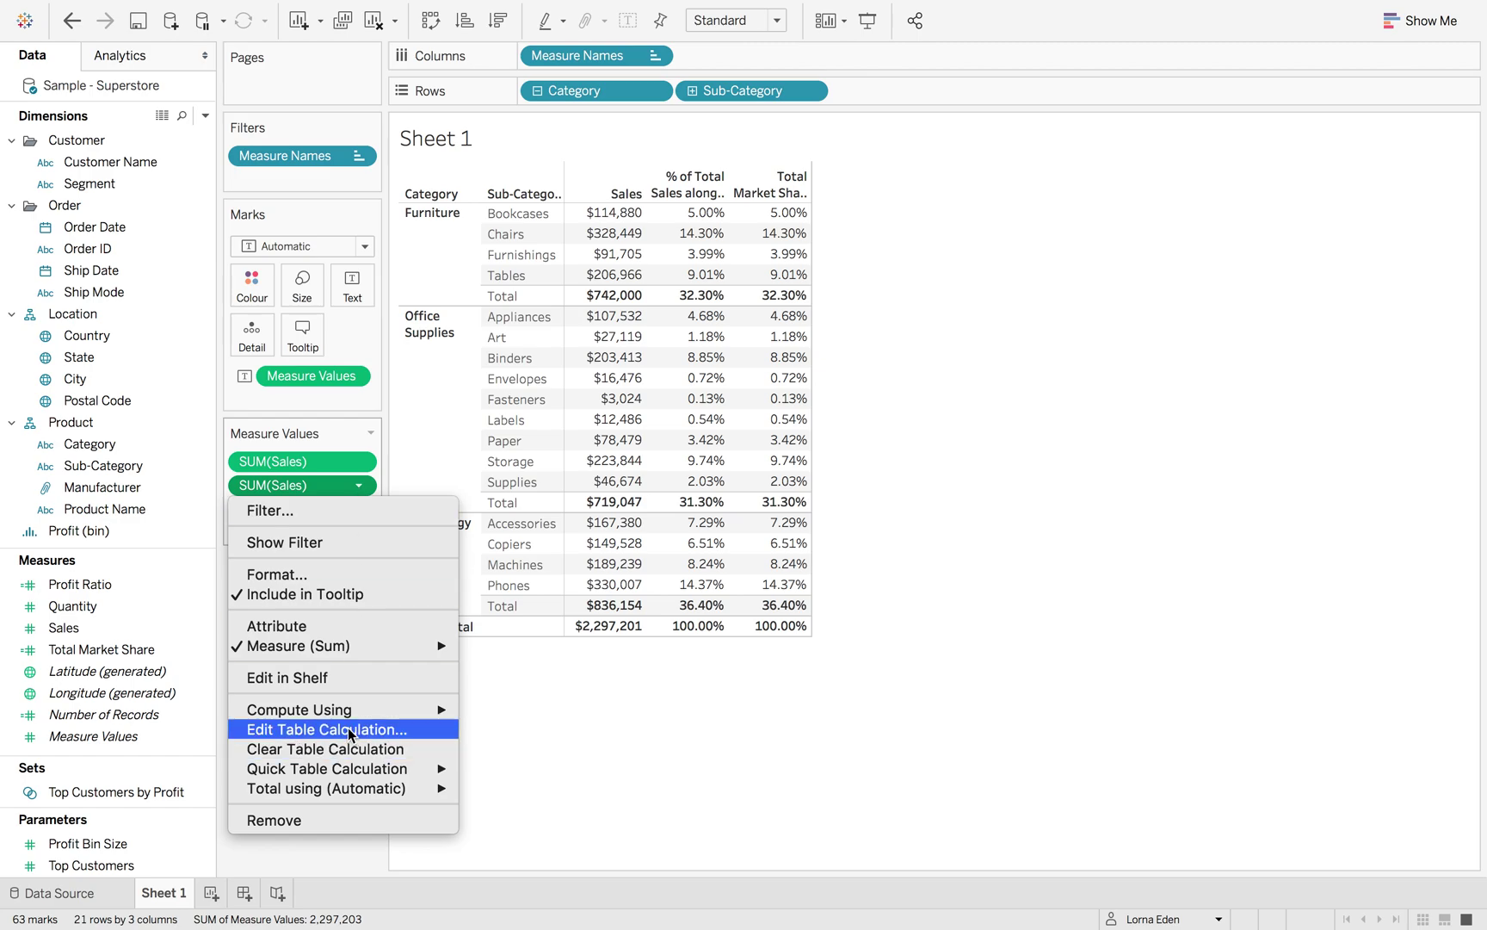
pyautogui.moveTo(358, 716)
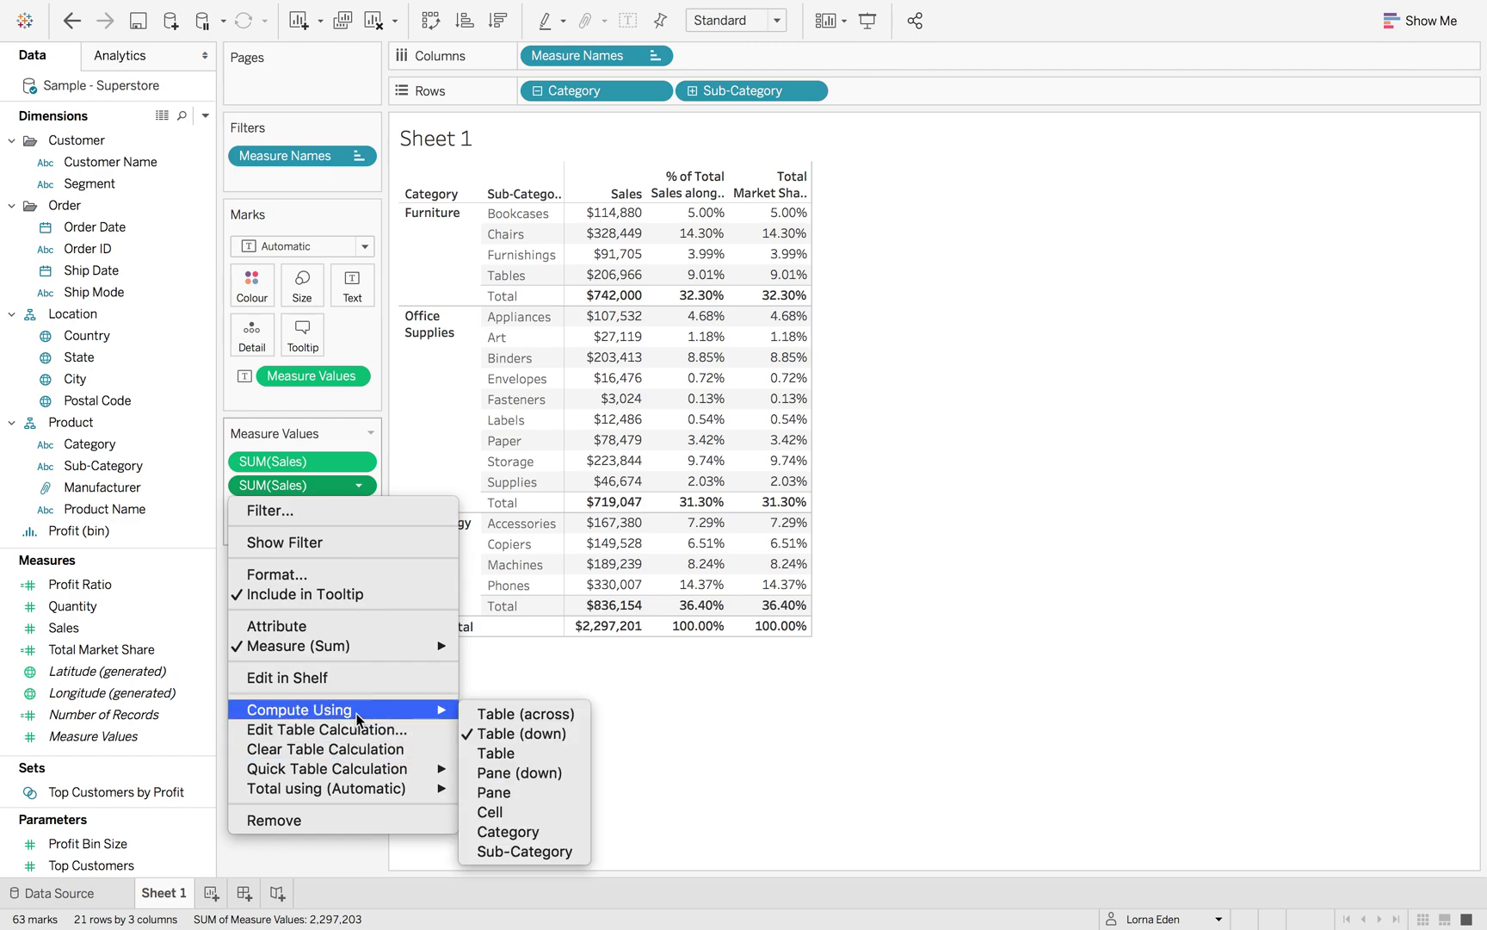
pyautogui.click(512, 772)
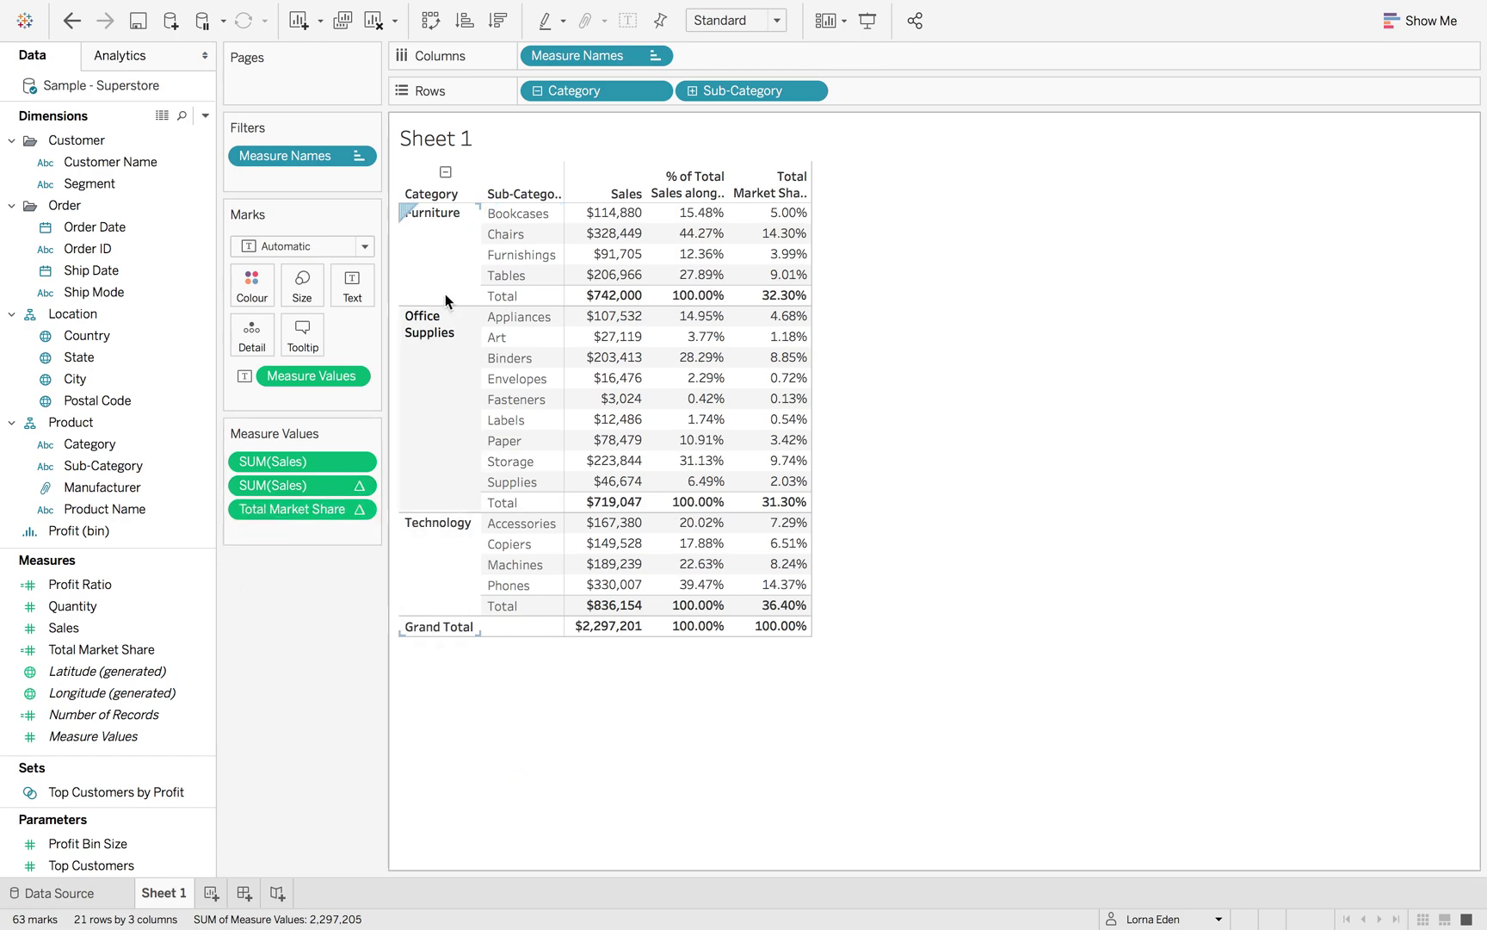
pyautogui.click(435, 252)
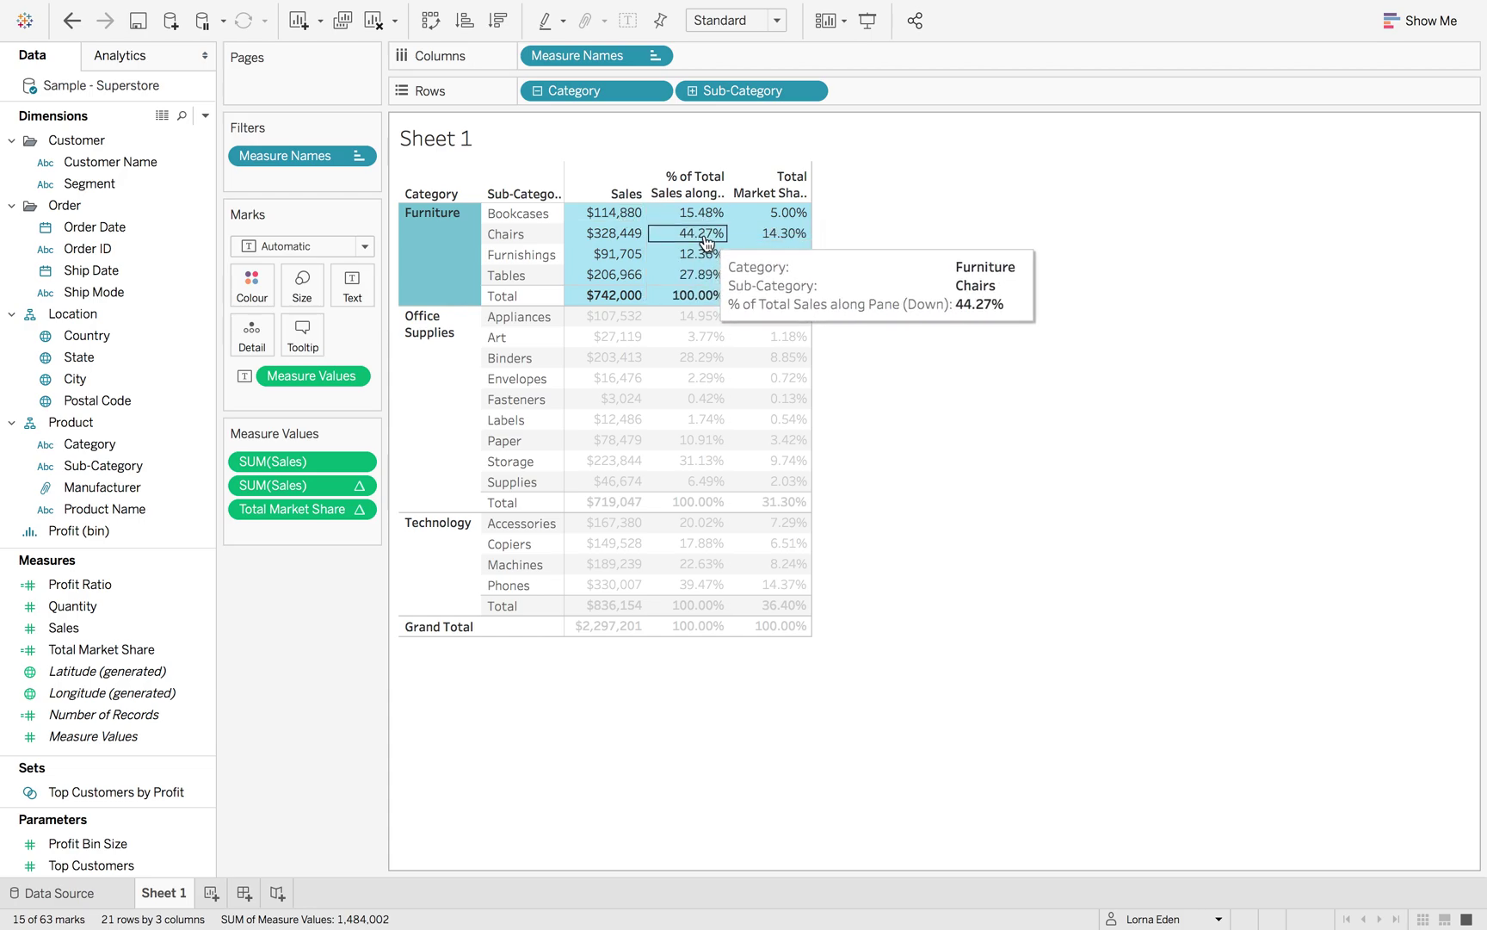
pyautogui.click(456, 256)
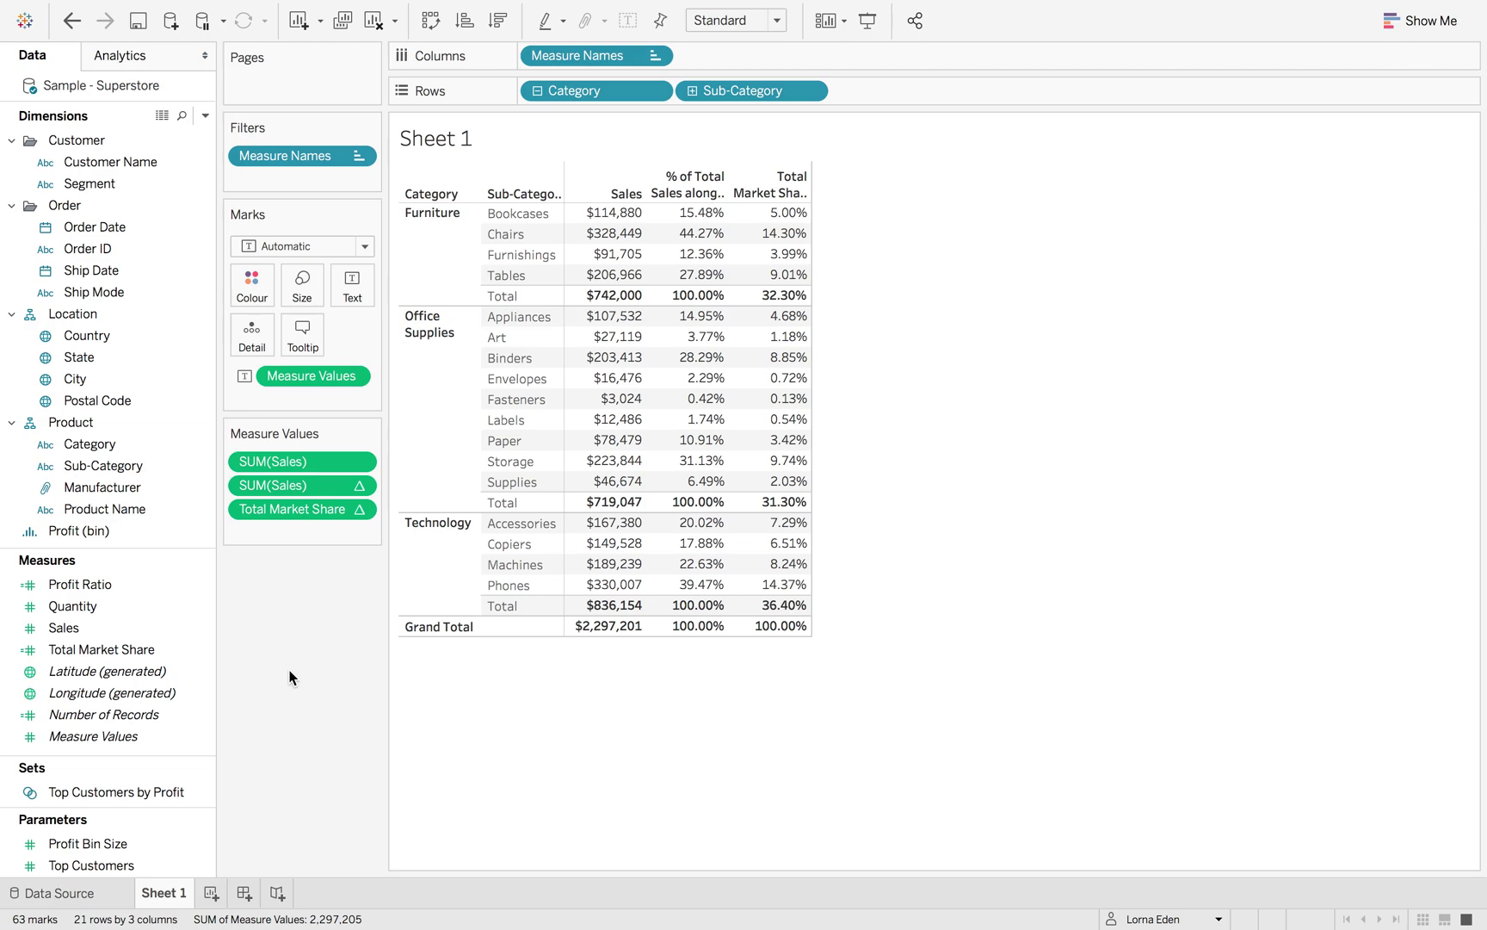
# Step: Create a calculated field named Total Sum of Sales defined as {SUM([Sales])}
pyautogui.click(205, 115)
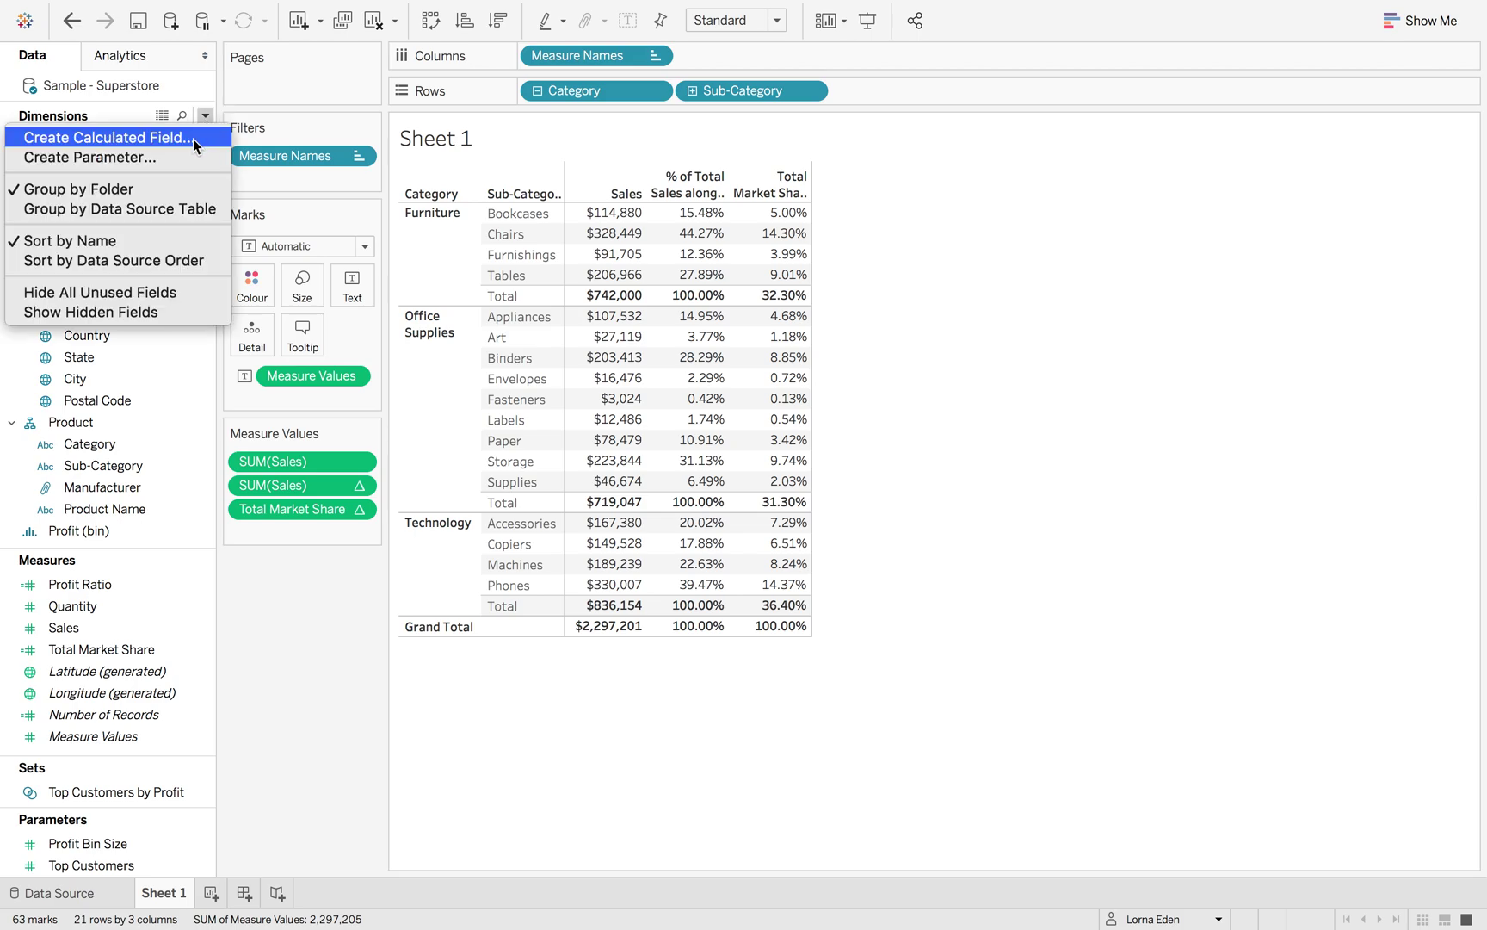
pyautogui.click(315, 656)
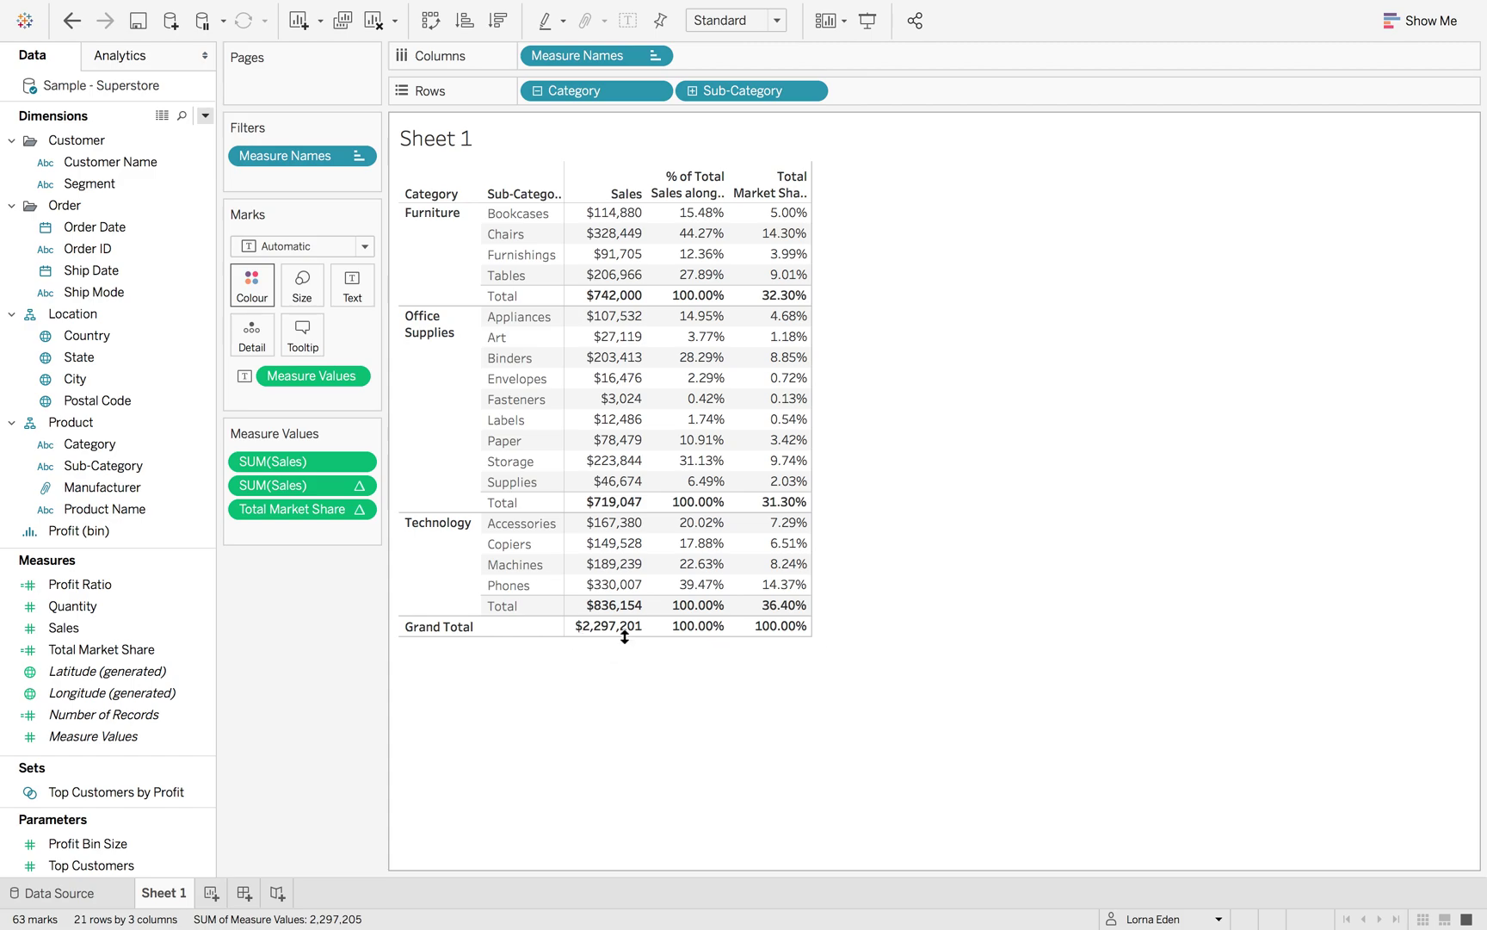
pyautogui.click(206, 116)
pyautogui.click(182, 138)
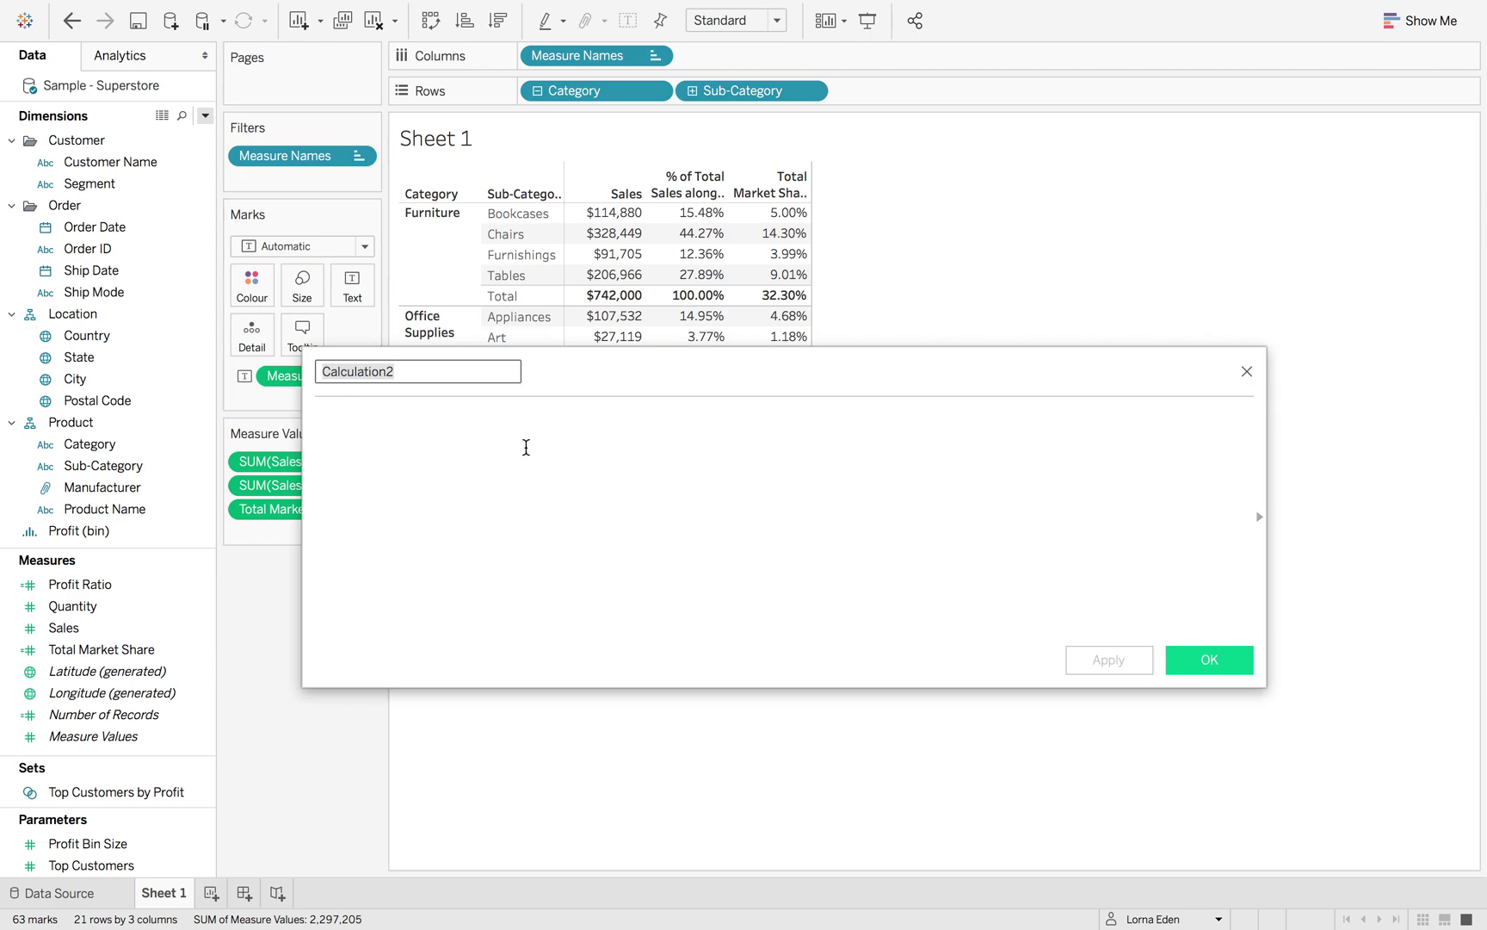
pyautogui.write('Total')
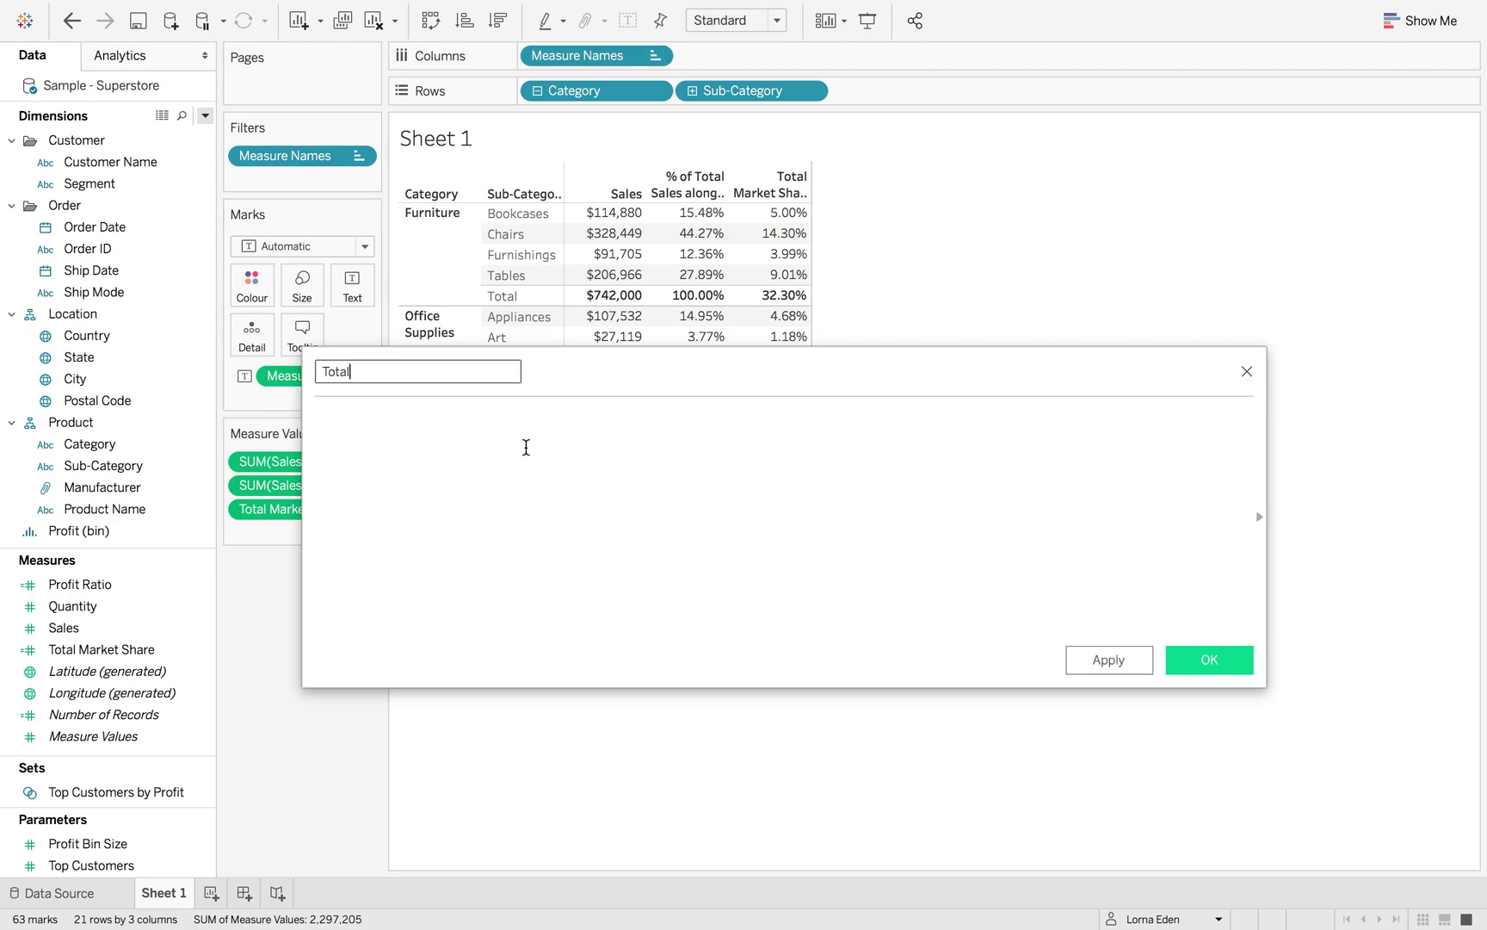
pyautogui.write(' Sum of Sales')
pyautogui.press('Tab')
pyautogui.write('{')
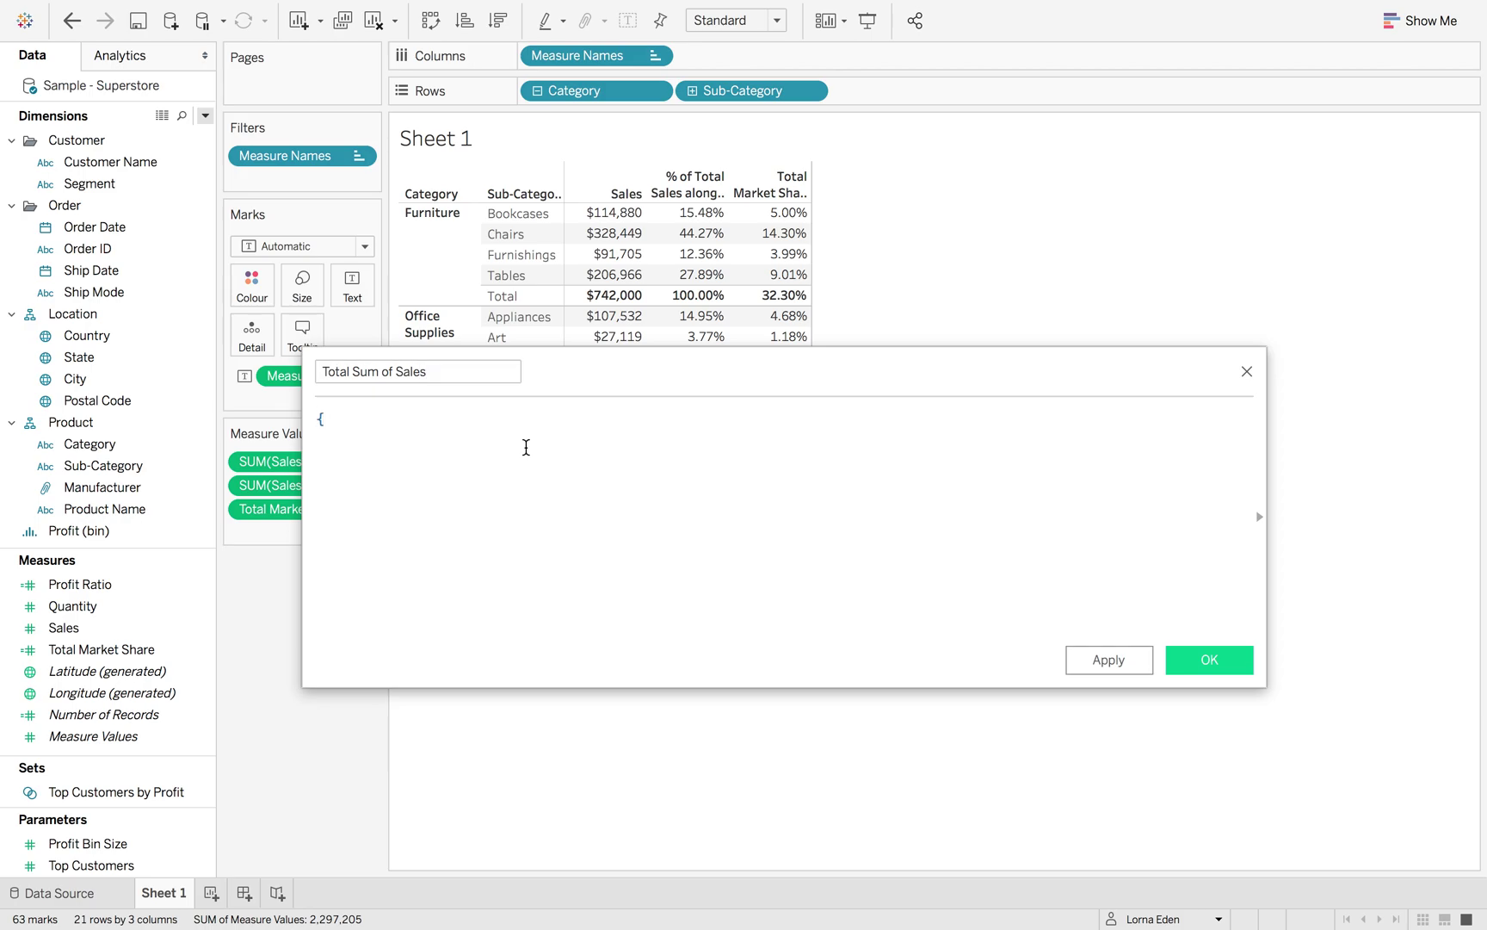
pyautogui.write('SUM(sale')
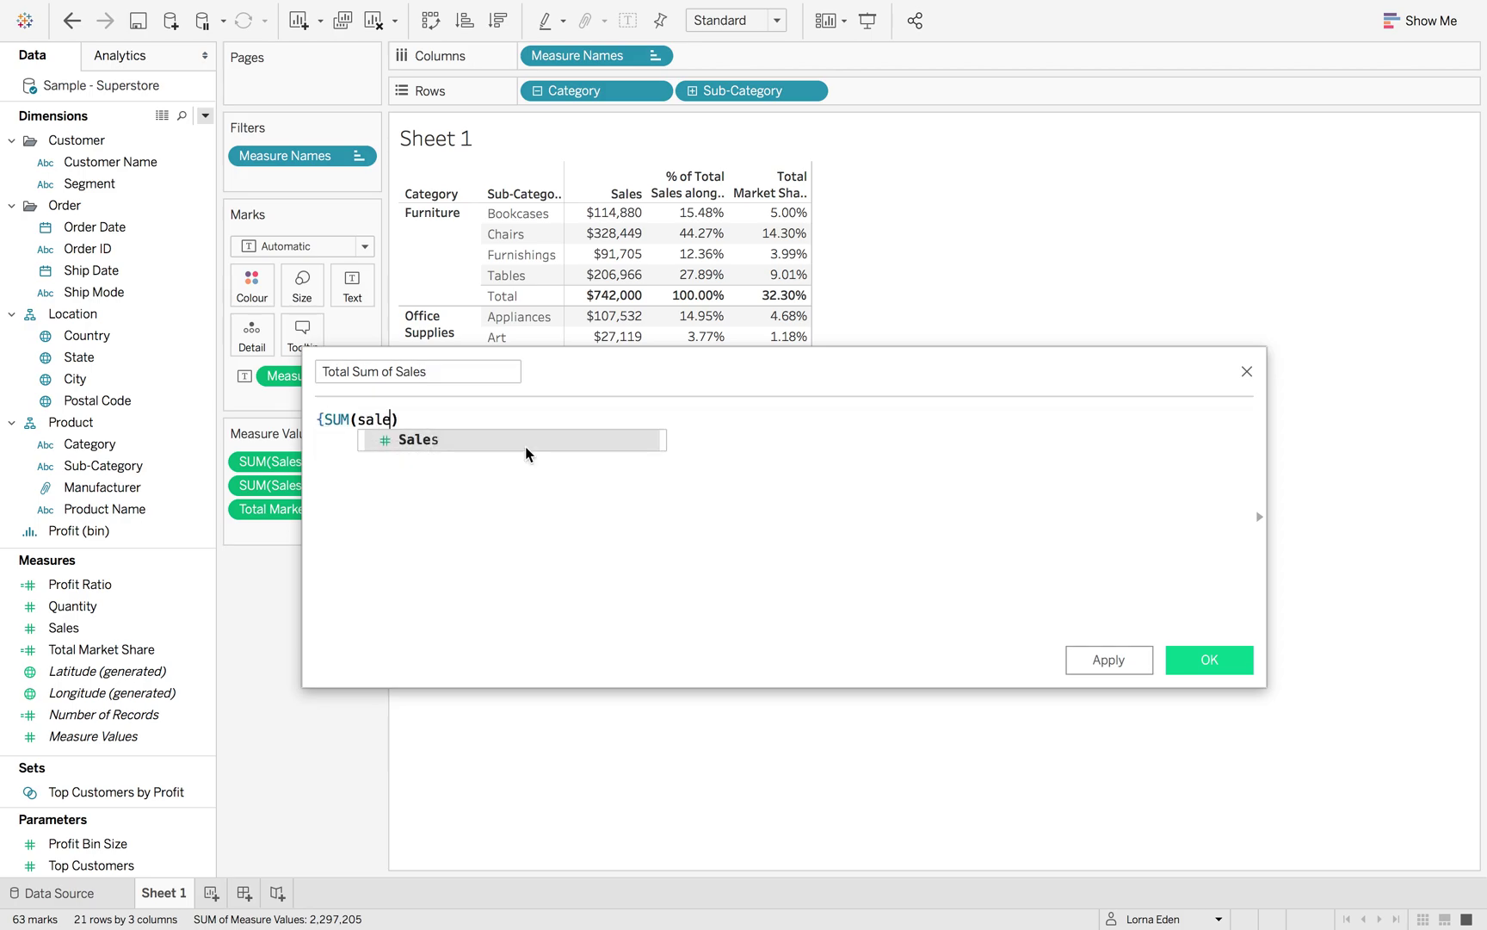
pyautogui.click(526, 446)
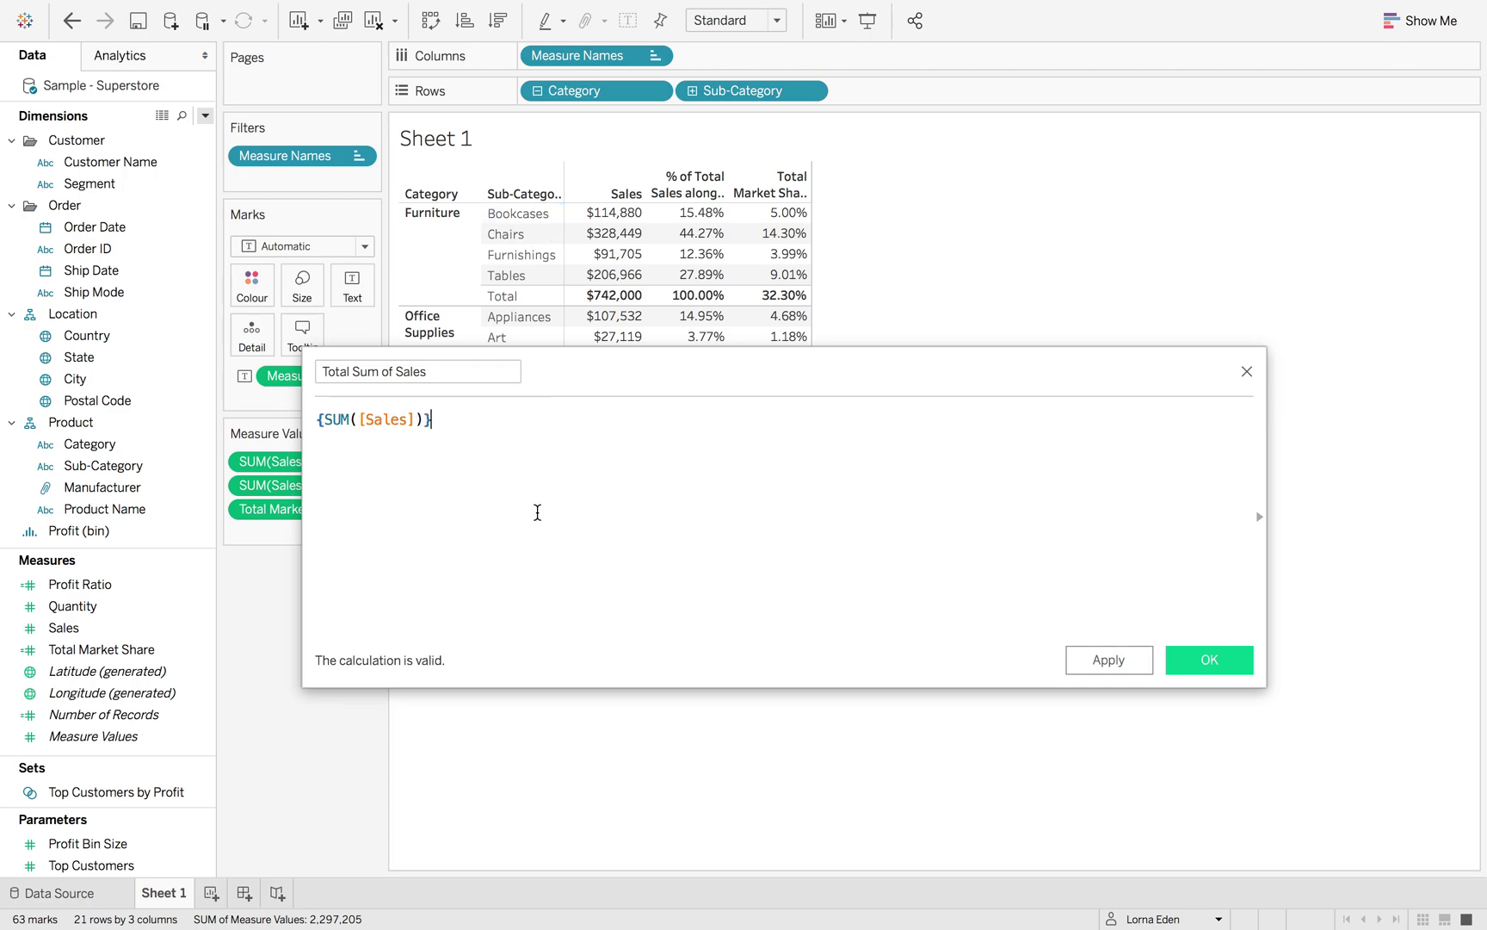
pyautogui.click(1209, 665)
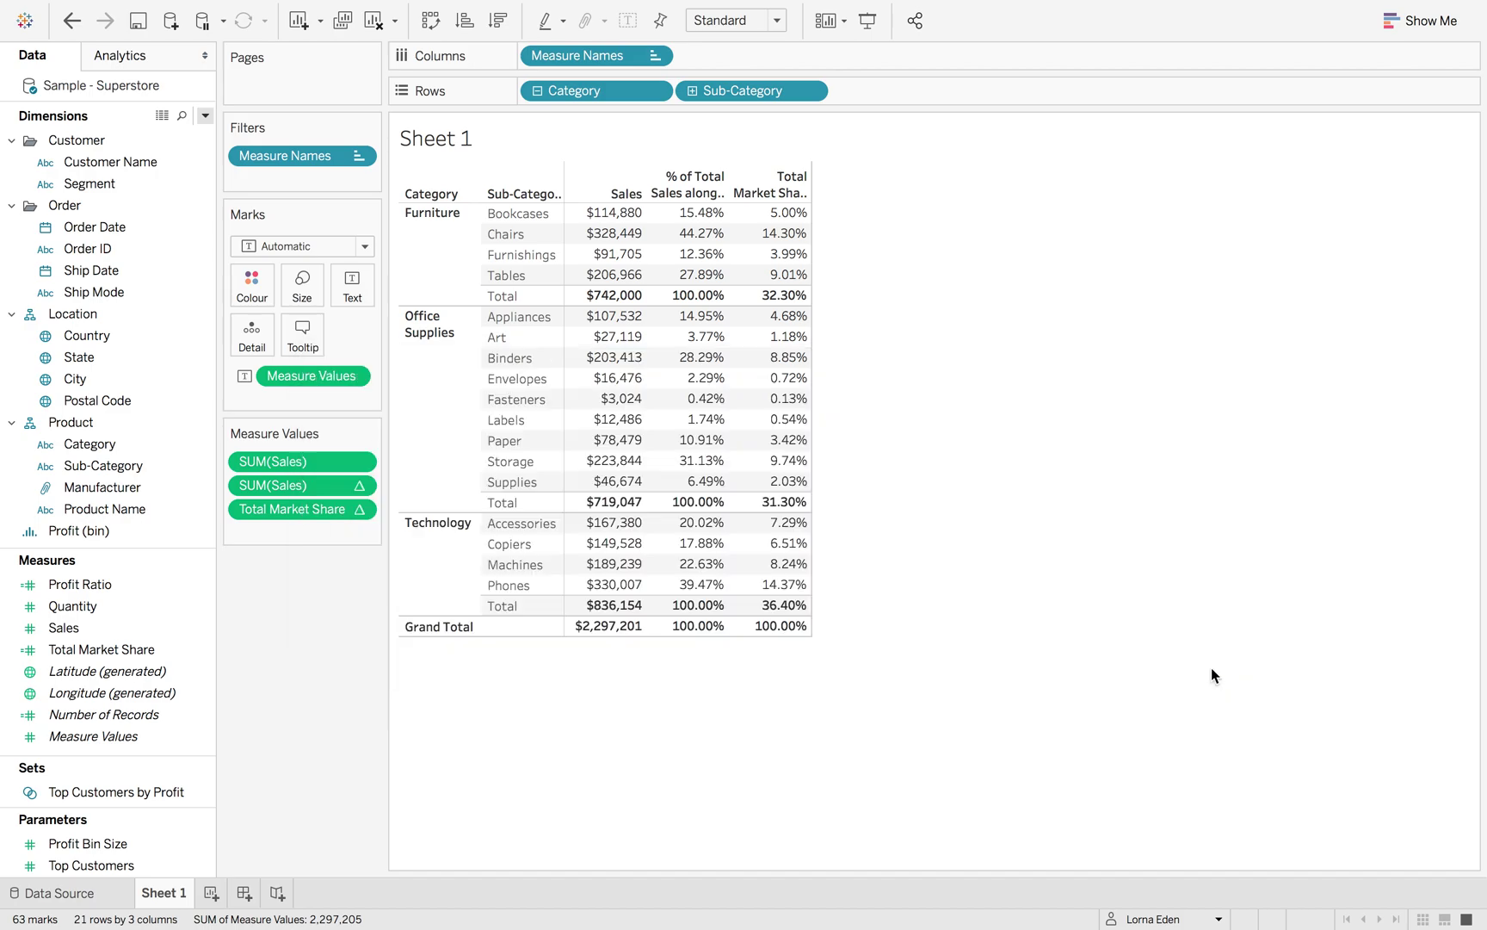
# Step: Add Total Sum of Sales to Measure Values, showing 2,297,201 on every row
pyautogui.moveTo(129, 672); pyautogui.dragTo(286, 541)
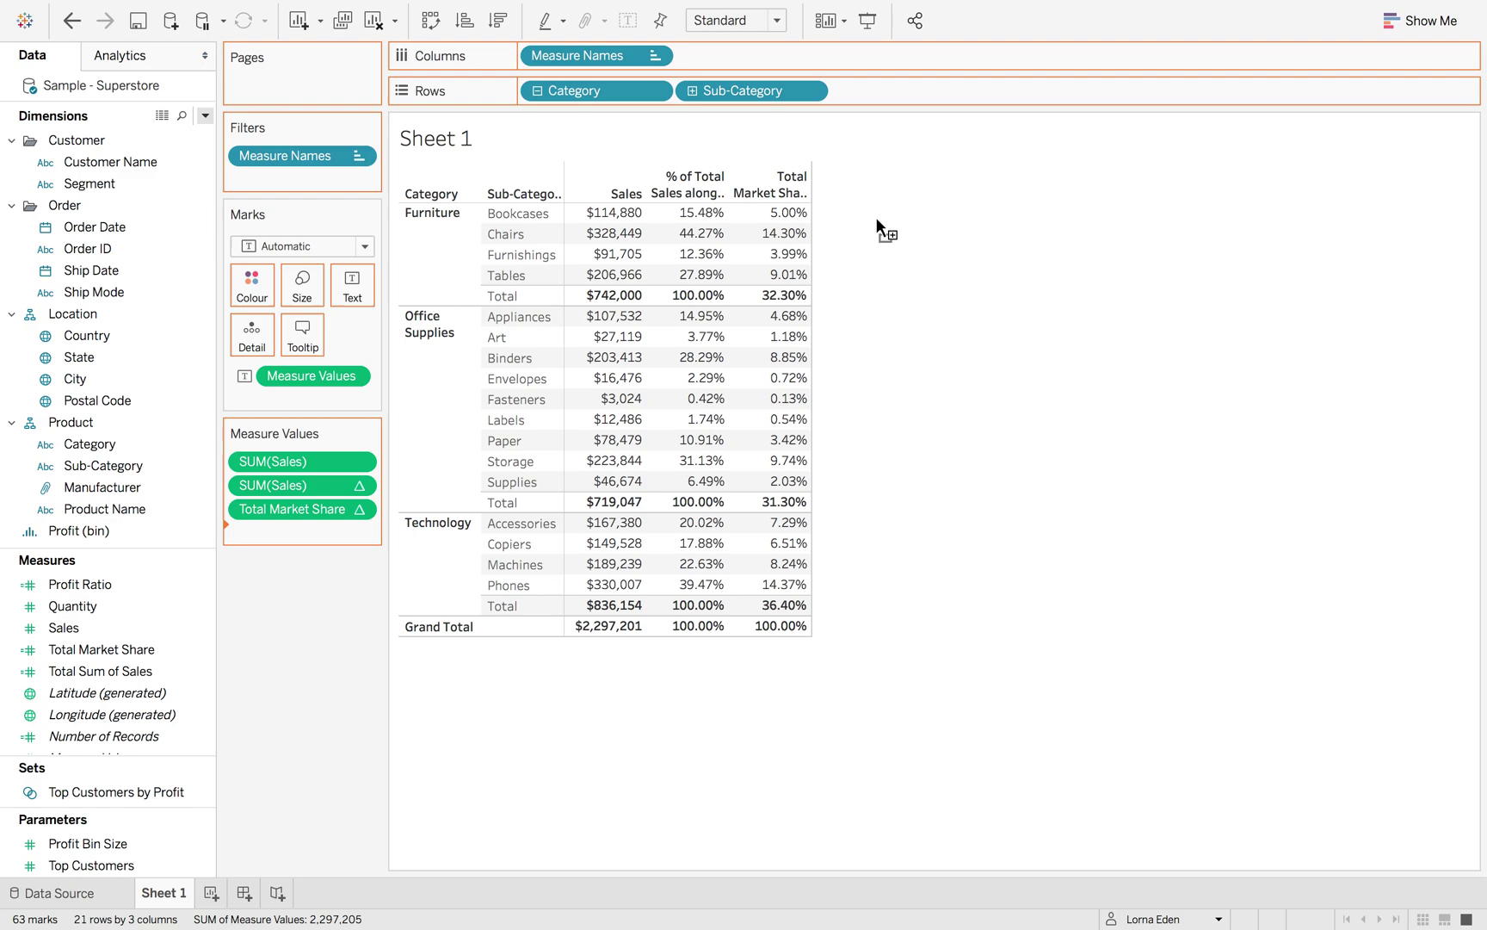
pyautogui.moveTo(877, 219); pyautogui.dragTo(876, 219)
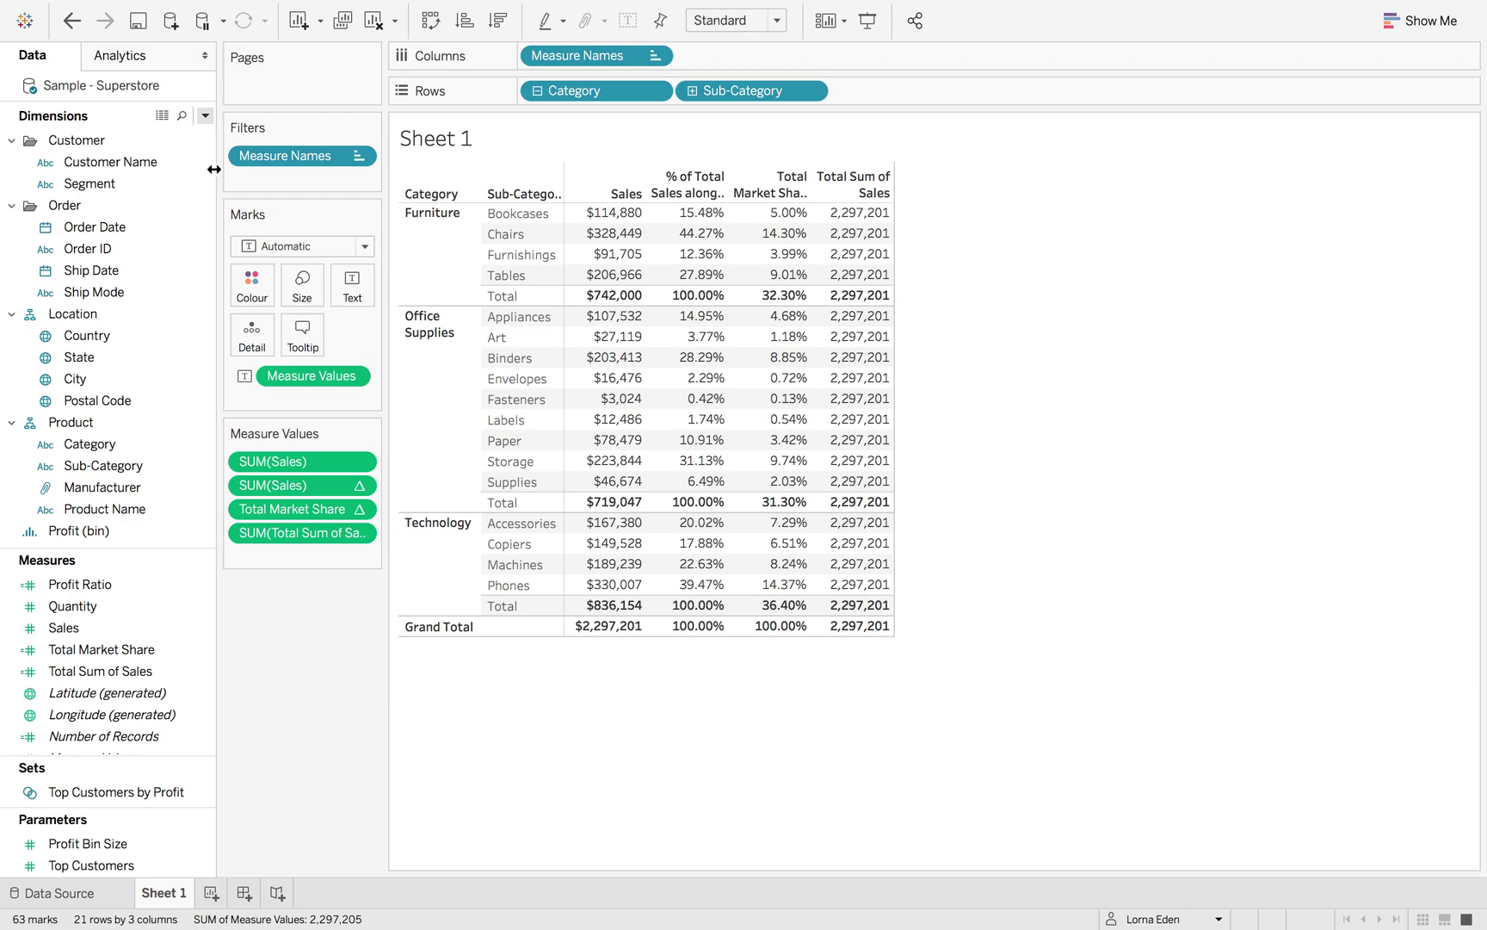
# Step: Write a Market Share calculation as SUM([Sales])/MIN([Total Sum of Sales])
pyautogui.click(205, 115)
pyautogui.click(187, 137)
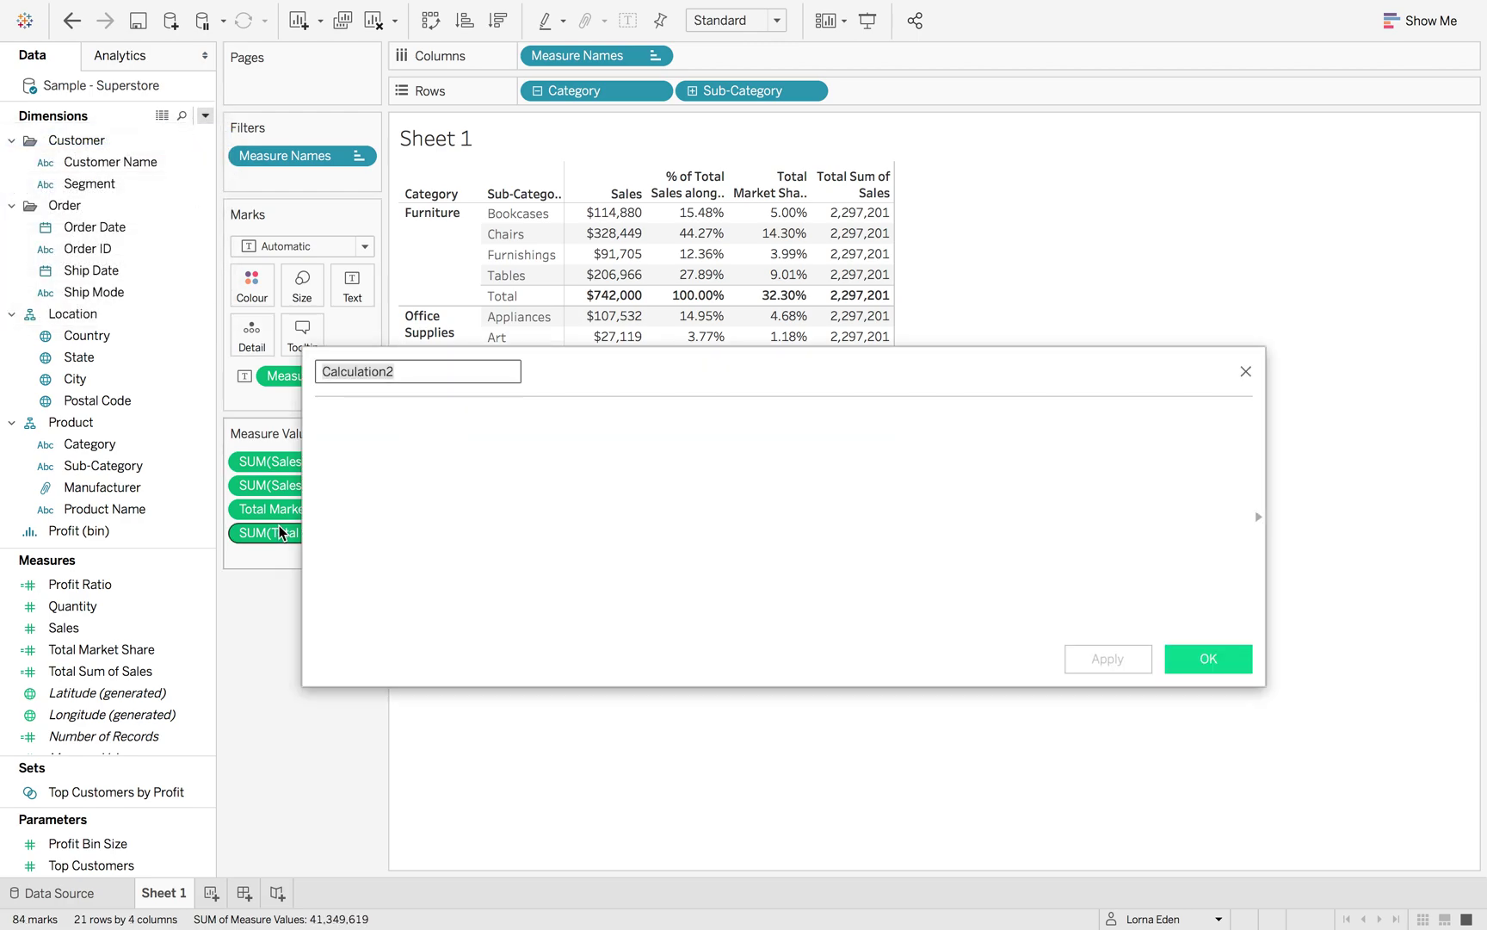
pyautogui.write('Ma')
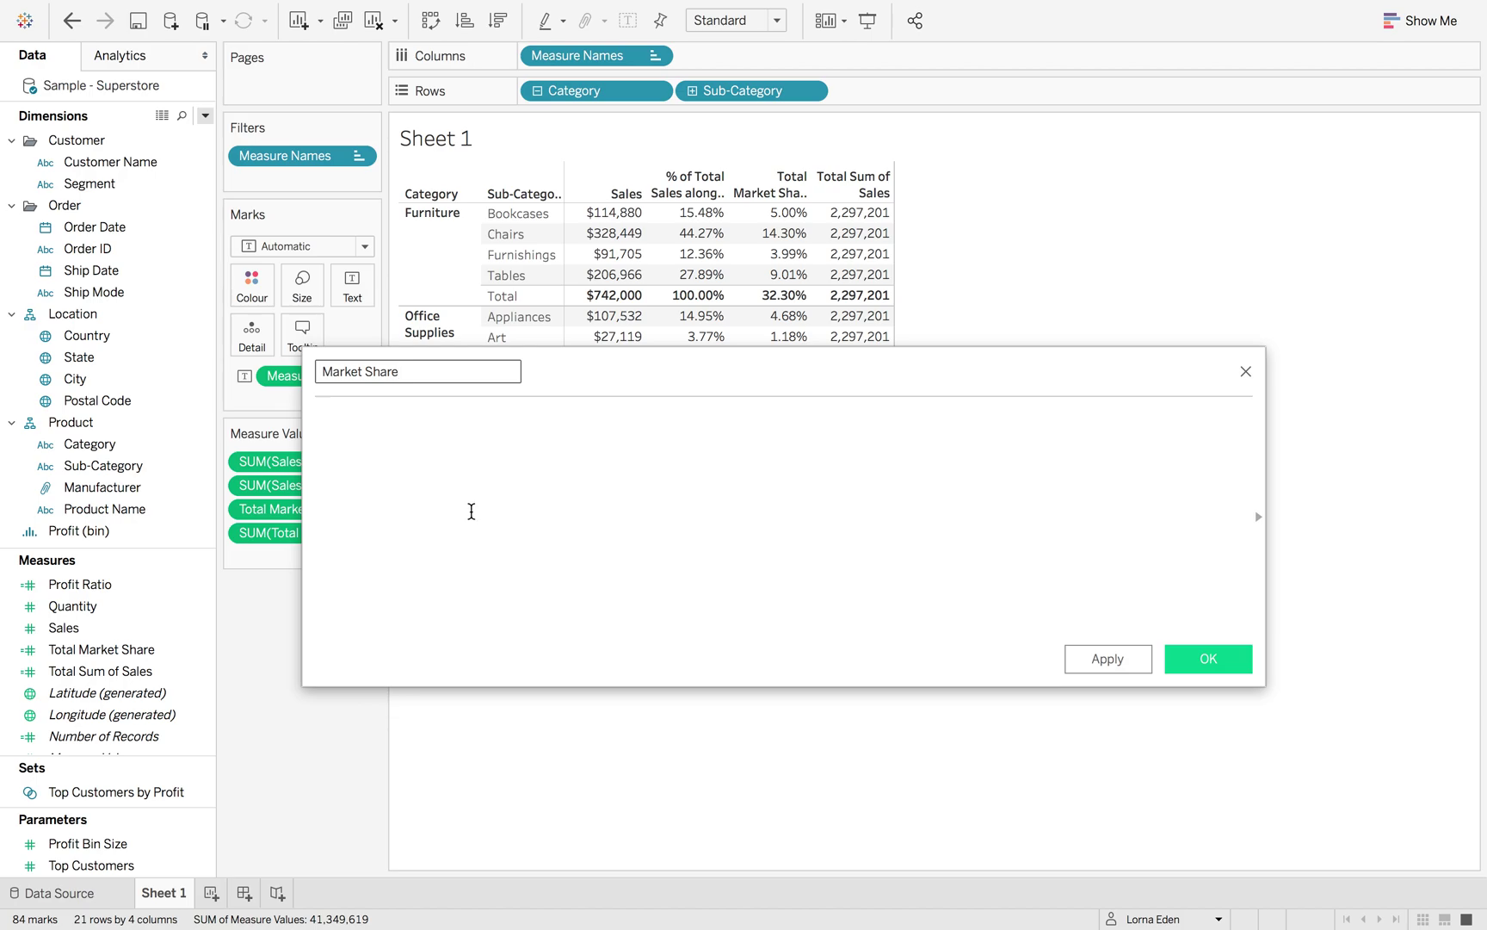
pyautogui.write('rket Share')
pyautogui.click(472, 511)
pyautogui.write('SUM(sales')
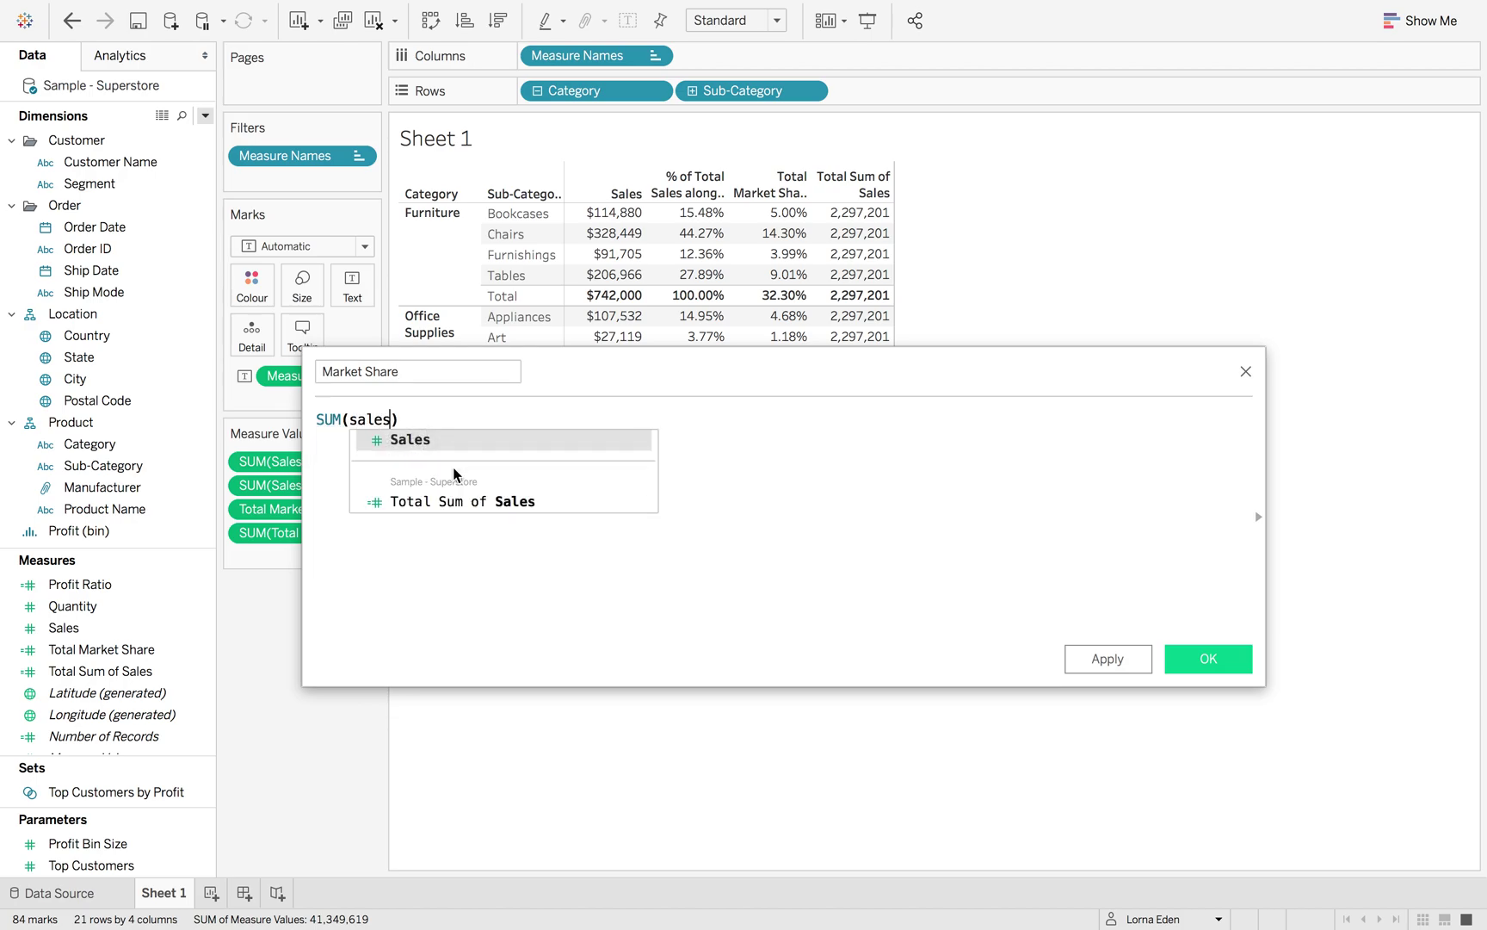
pyautogui.press('Return')
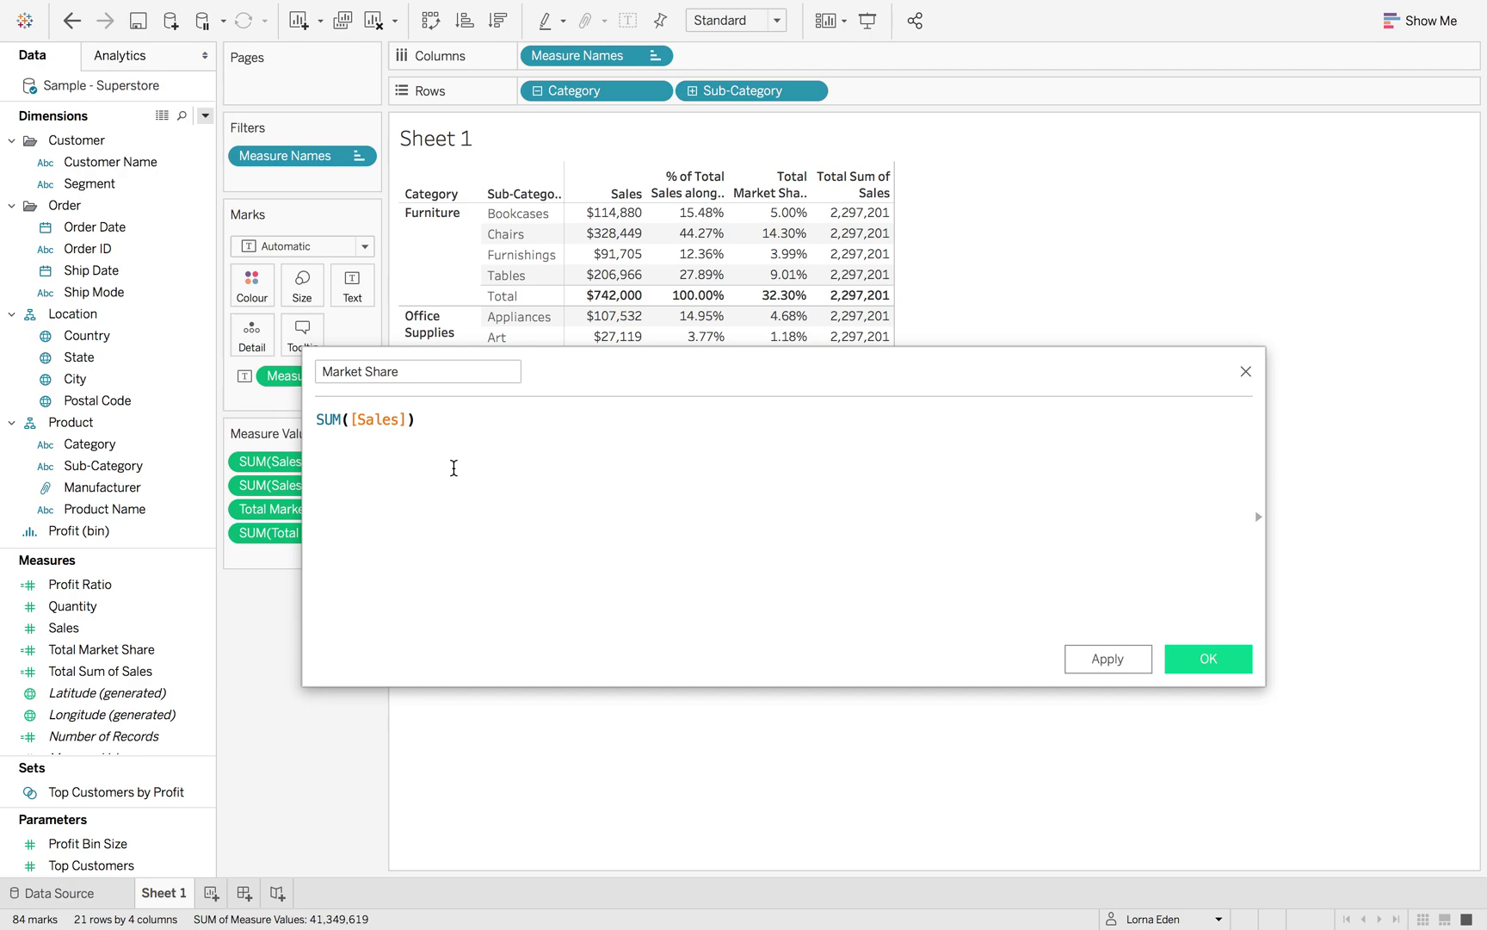
pyautogui.write('/MI')
pyautogui.press('Return')
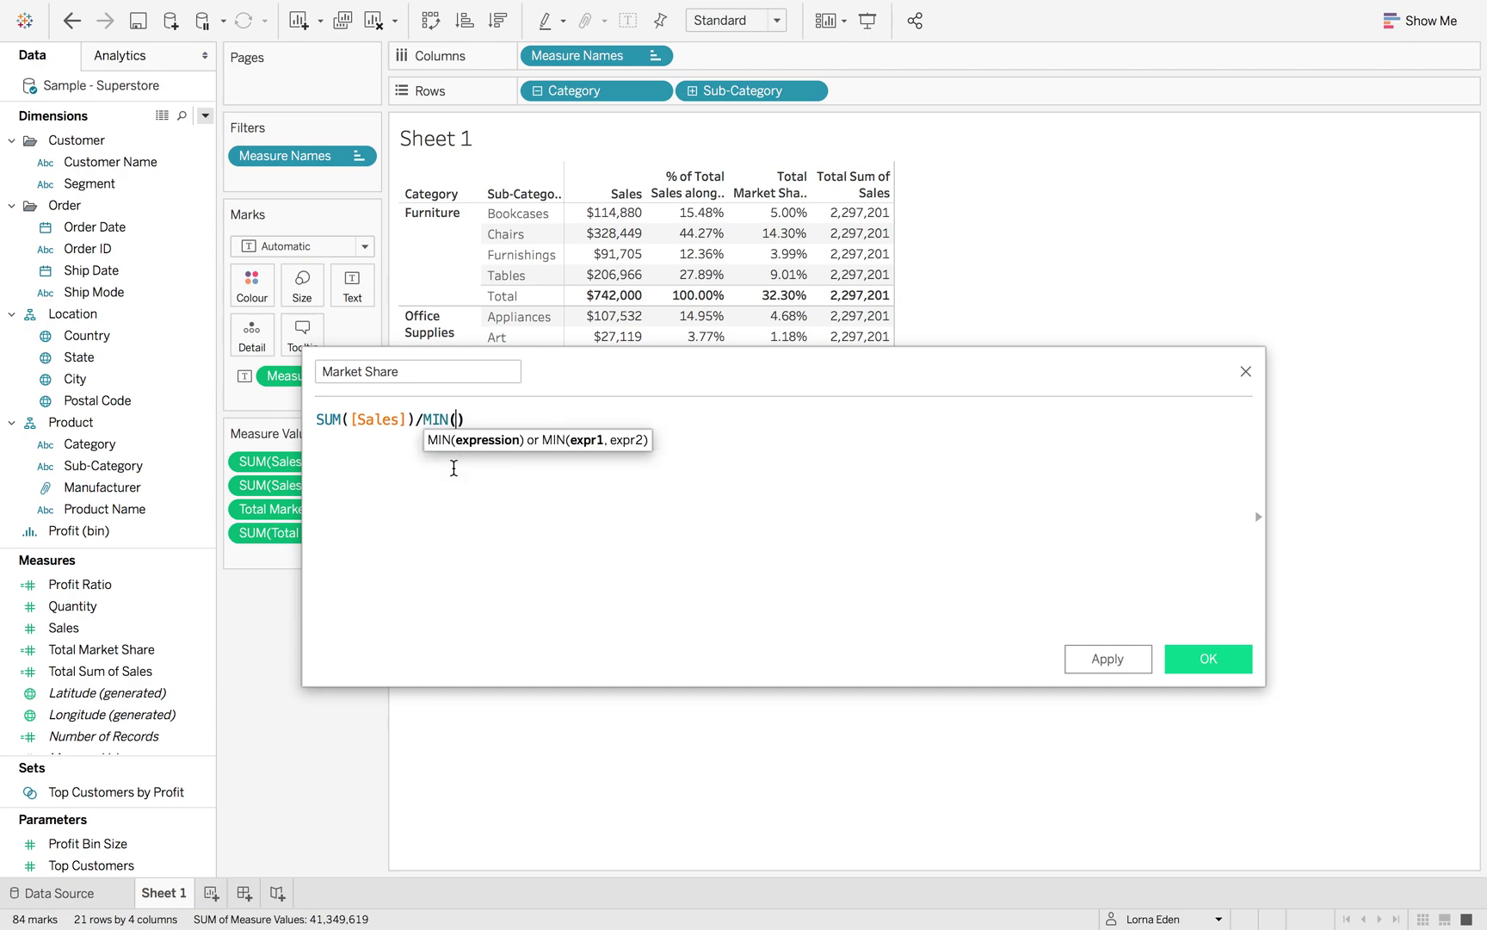
pyautogui.write('tot')
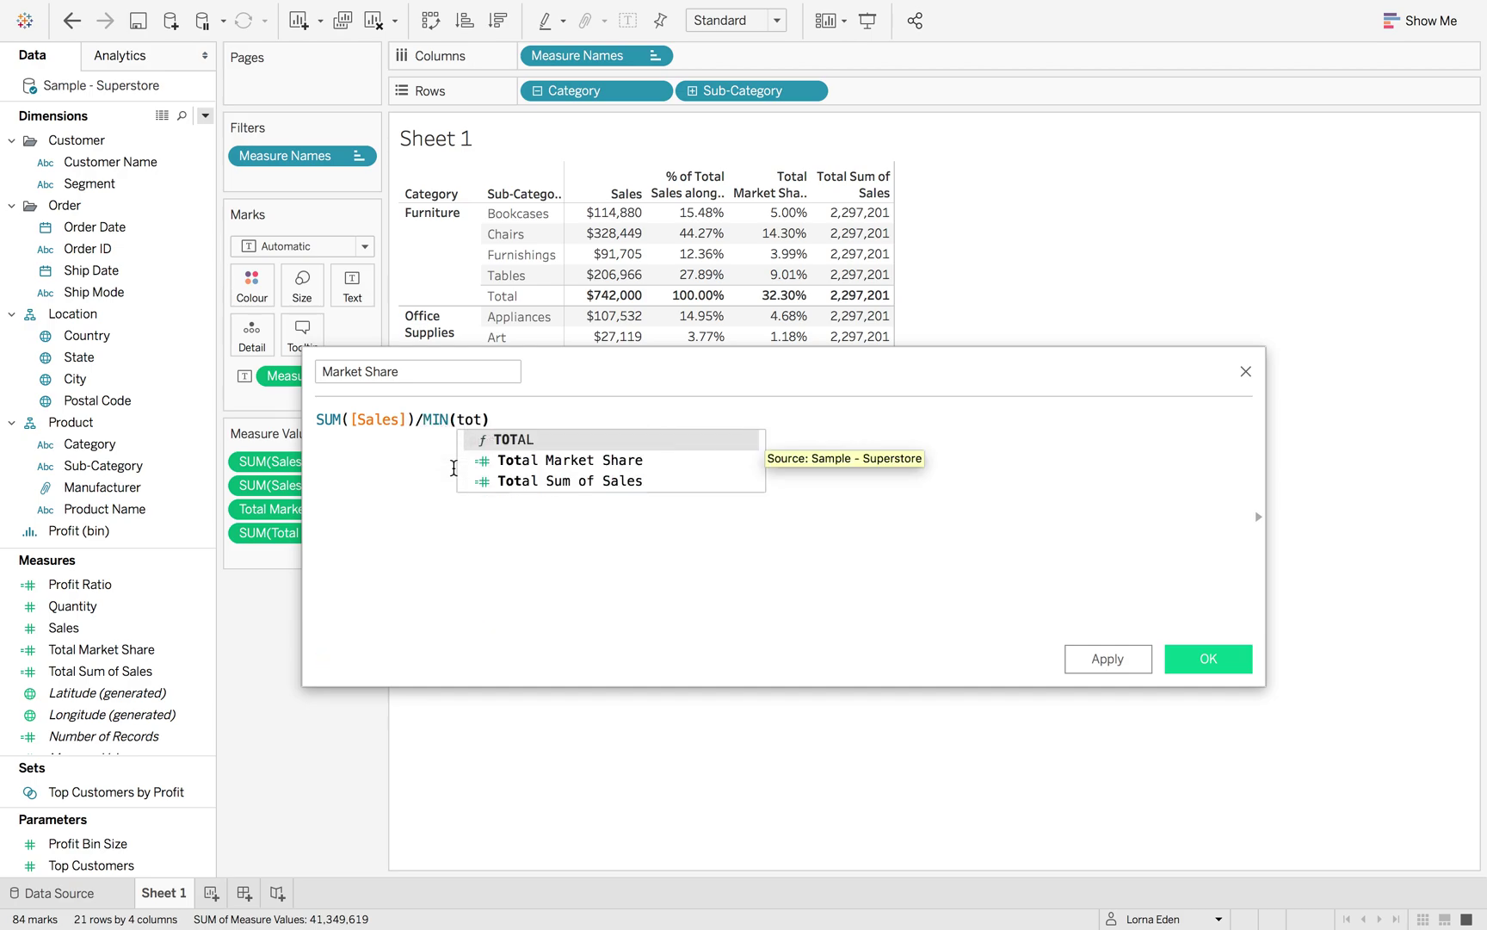
pyautogui.press('Down')
pyautogui.press('Down')
pyautogui.press('Return')
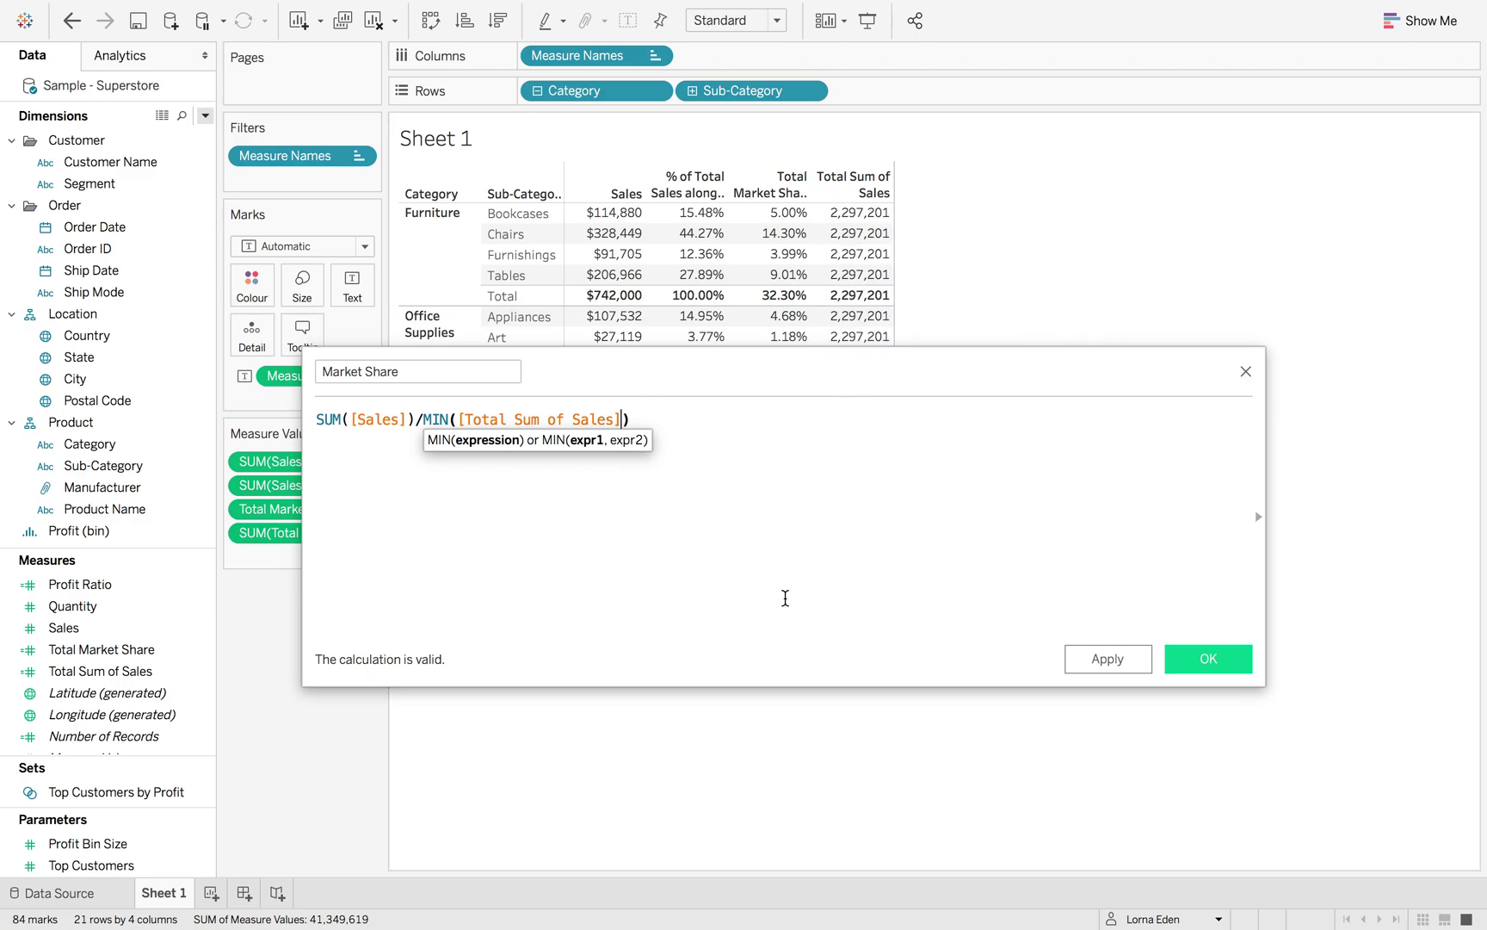
# Step: Save Market Share, add it to the table, and format it as a 1-decimal percentage
pyautogui.click(1209, 663)
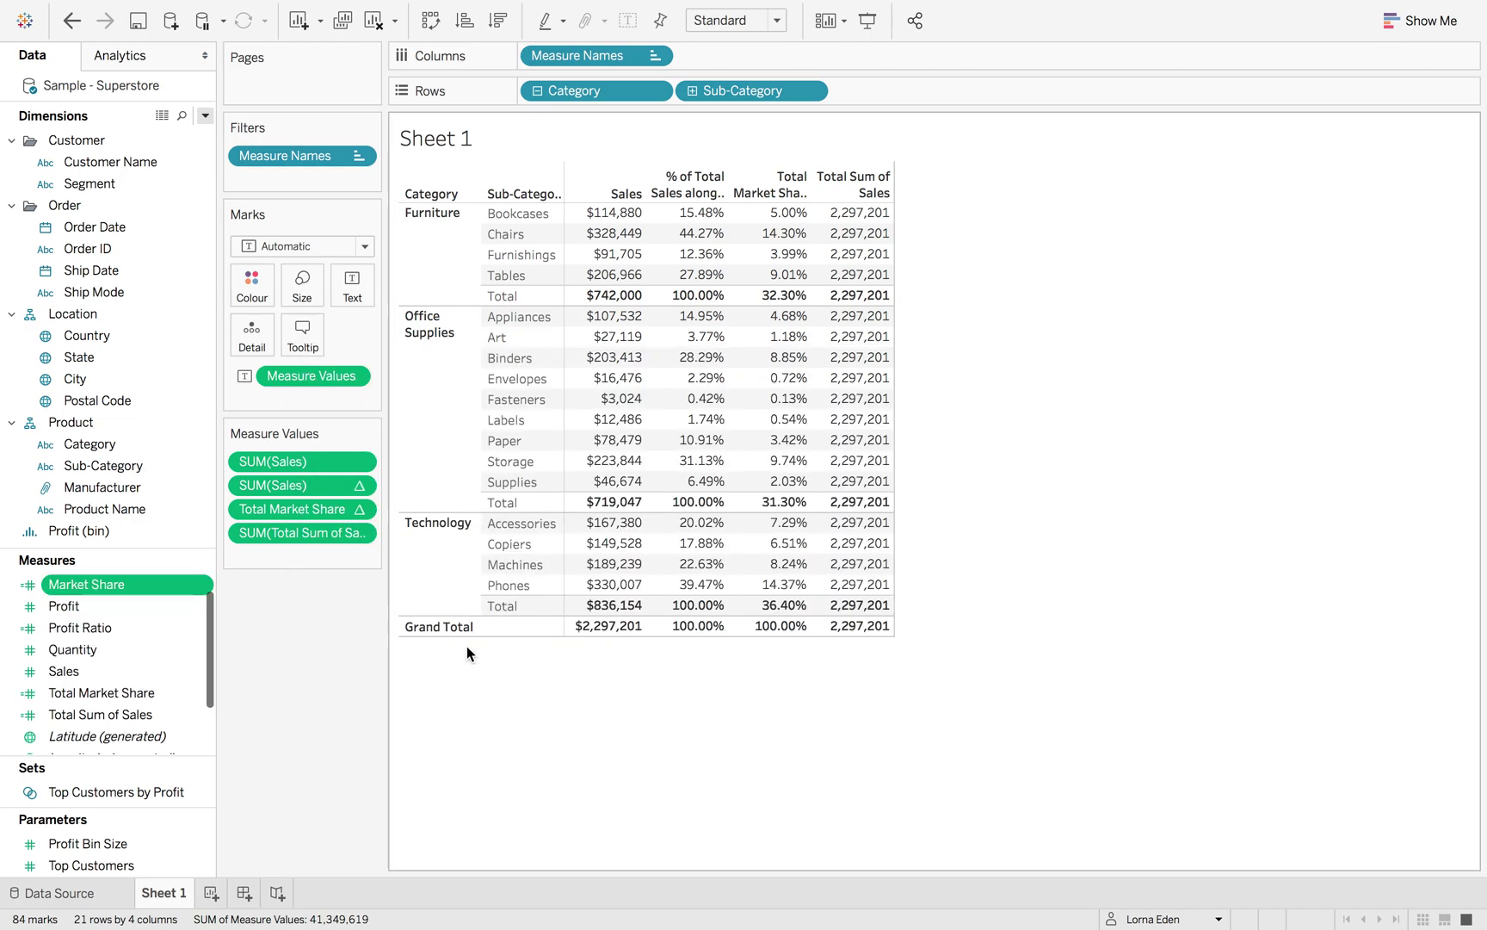
pyautogui.moveTo(151, 585); pyautogui.dragTo(269, 561)
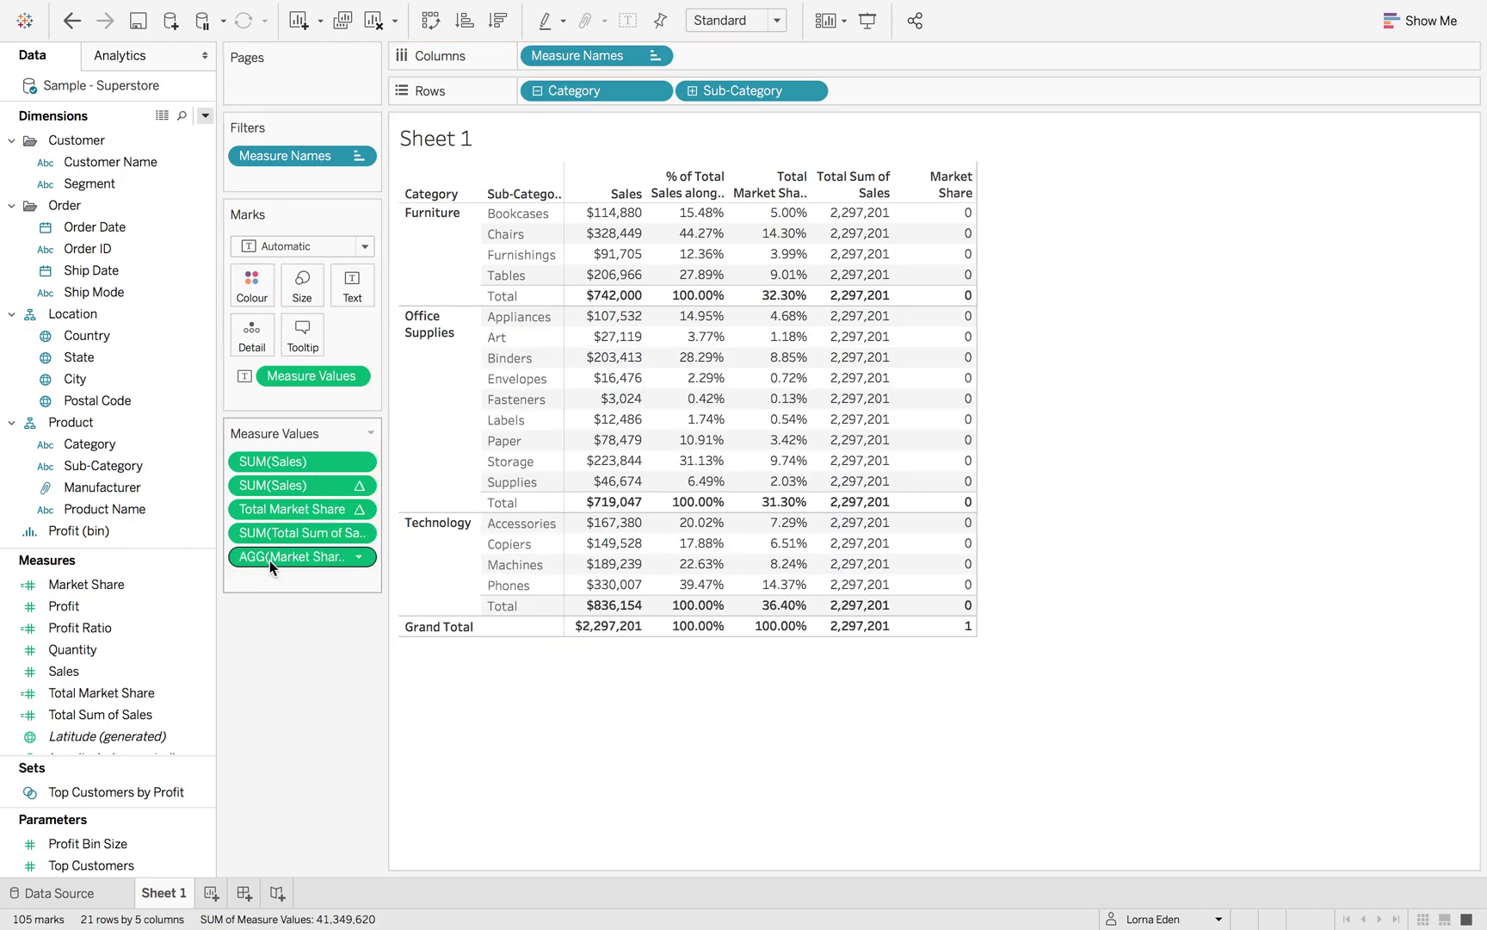
pyautogui.rightClick(129, 584)
pyautogui.moveTo(230, 462)
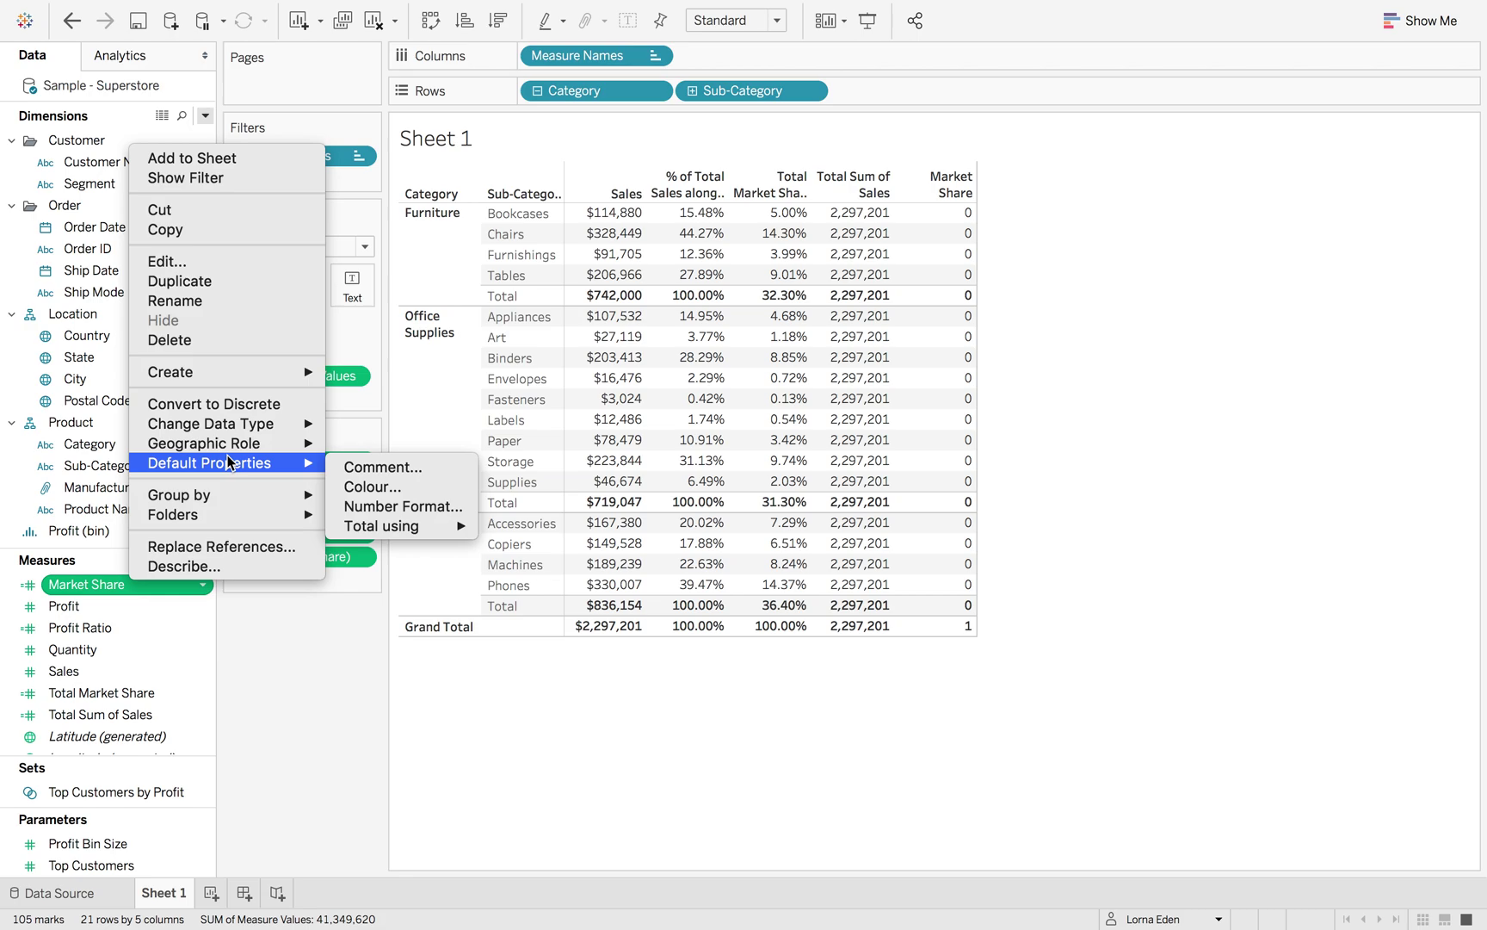
pyautogui.click(379, 507)
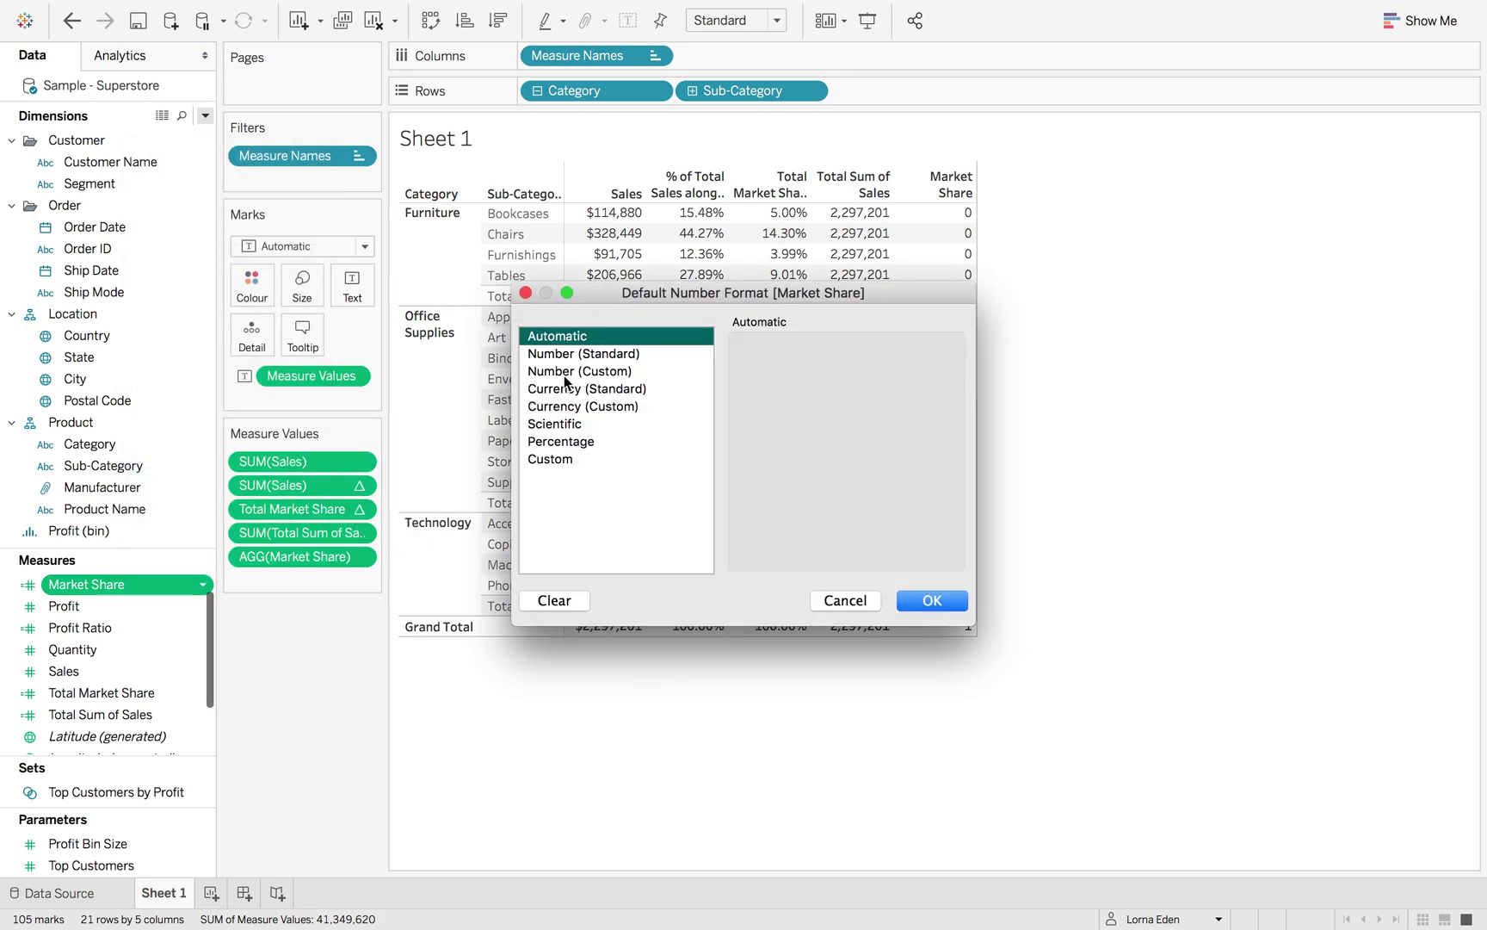
pyautogui.click(619, 443)
pyautogui.click(795, 376)
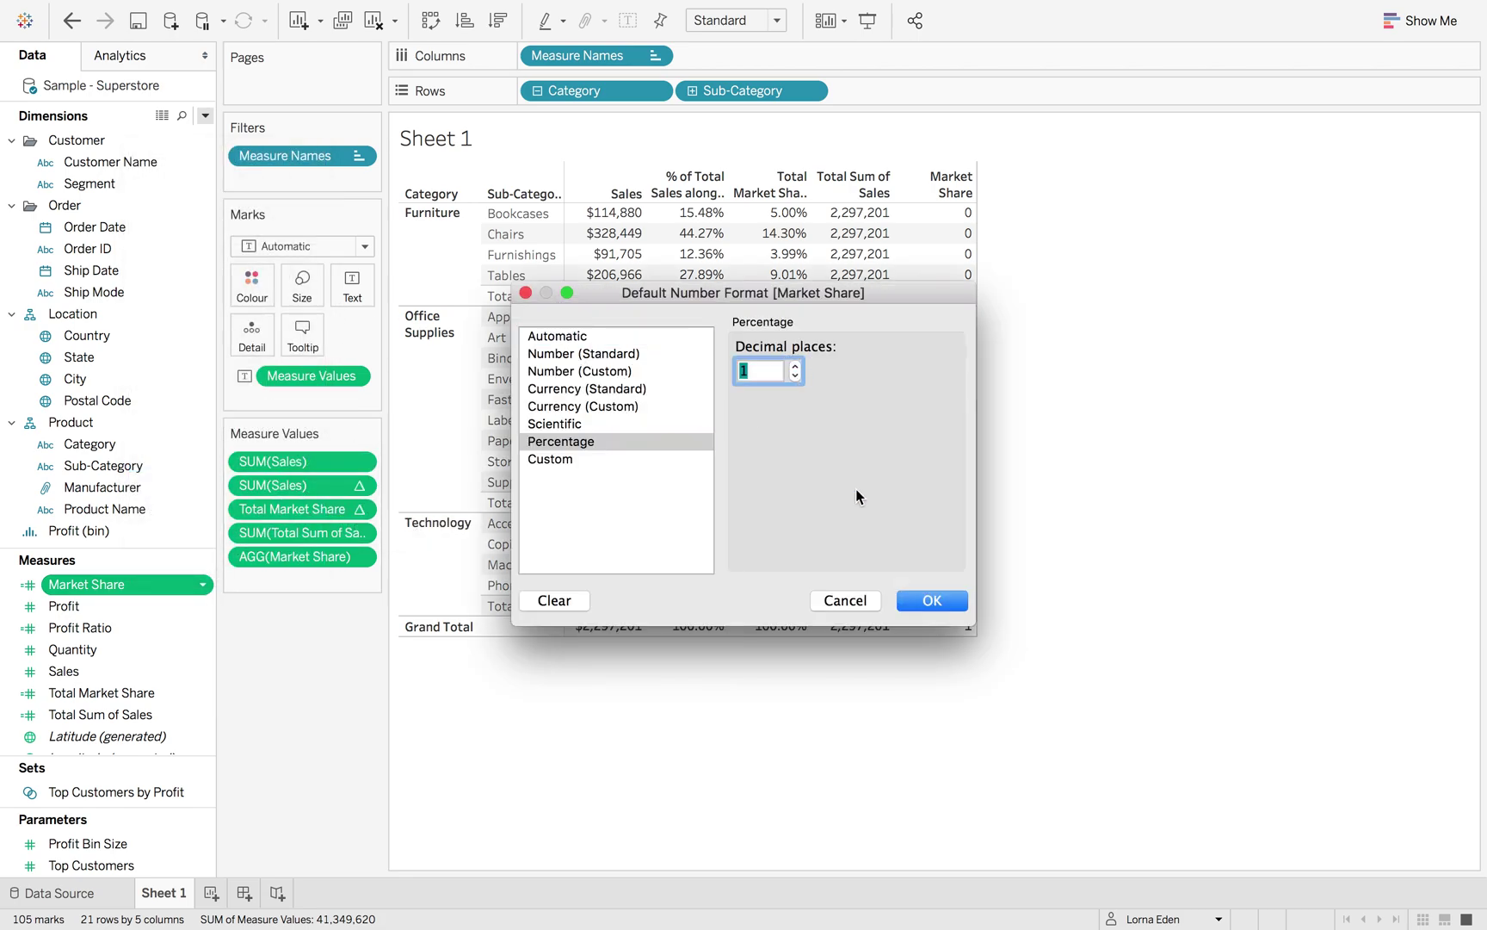
pyautogui.click(928, 600)
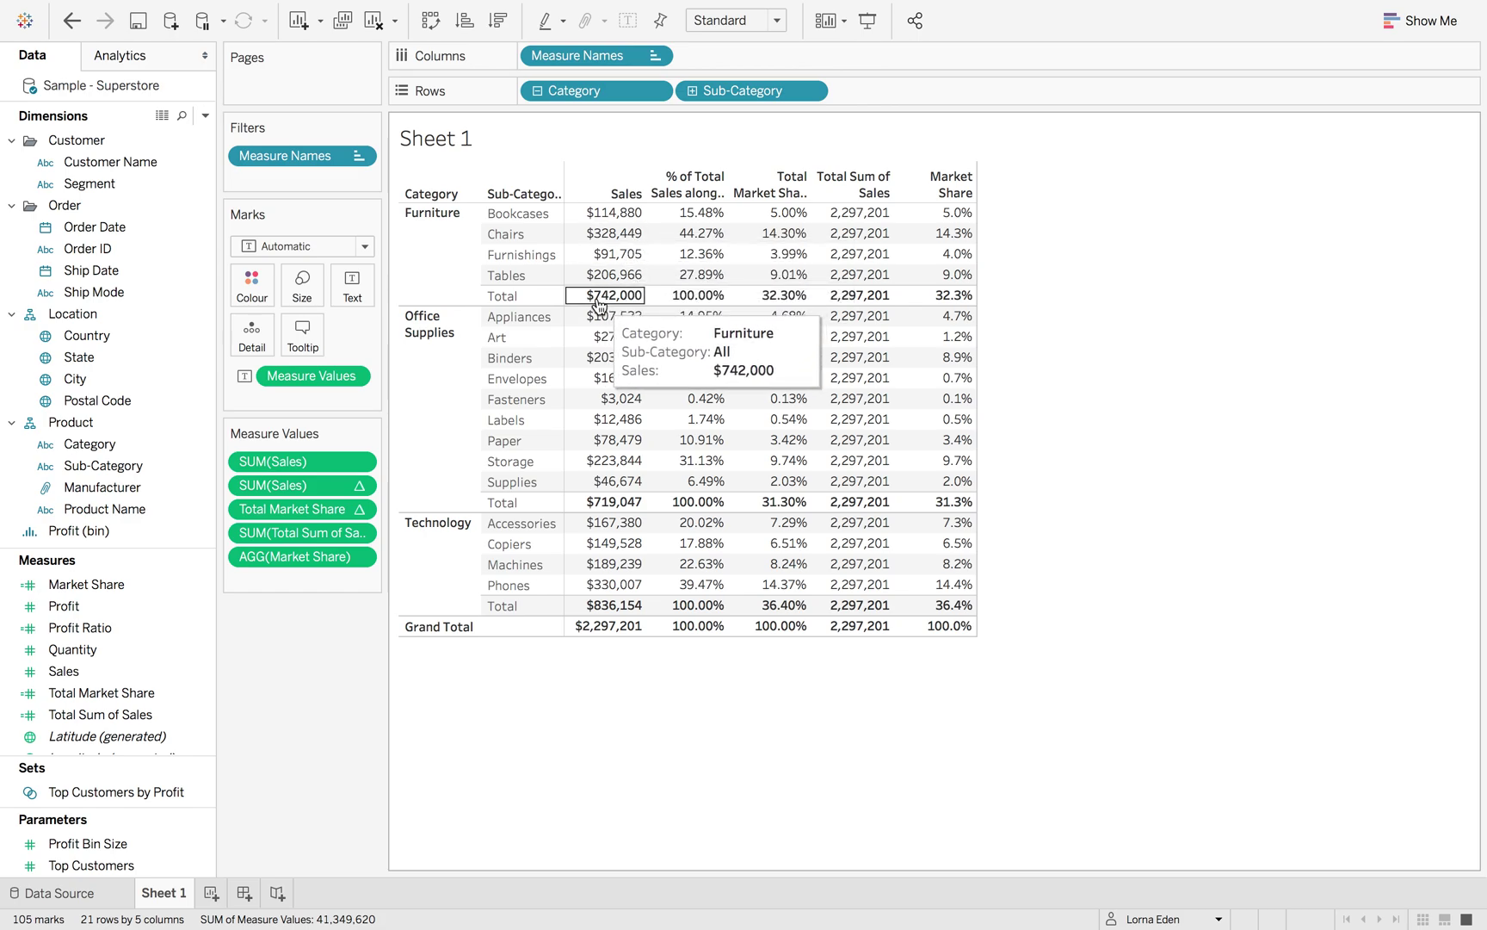
# Step: Create a calculated field named Category Total Sales as {FIXED [Category] : SUM([Sales])}
pyautogui.click(205, 116)
pyautogui.click(187, 137)
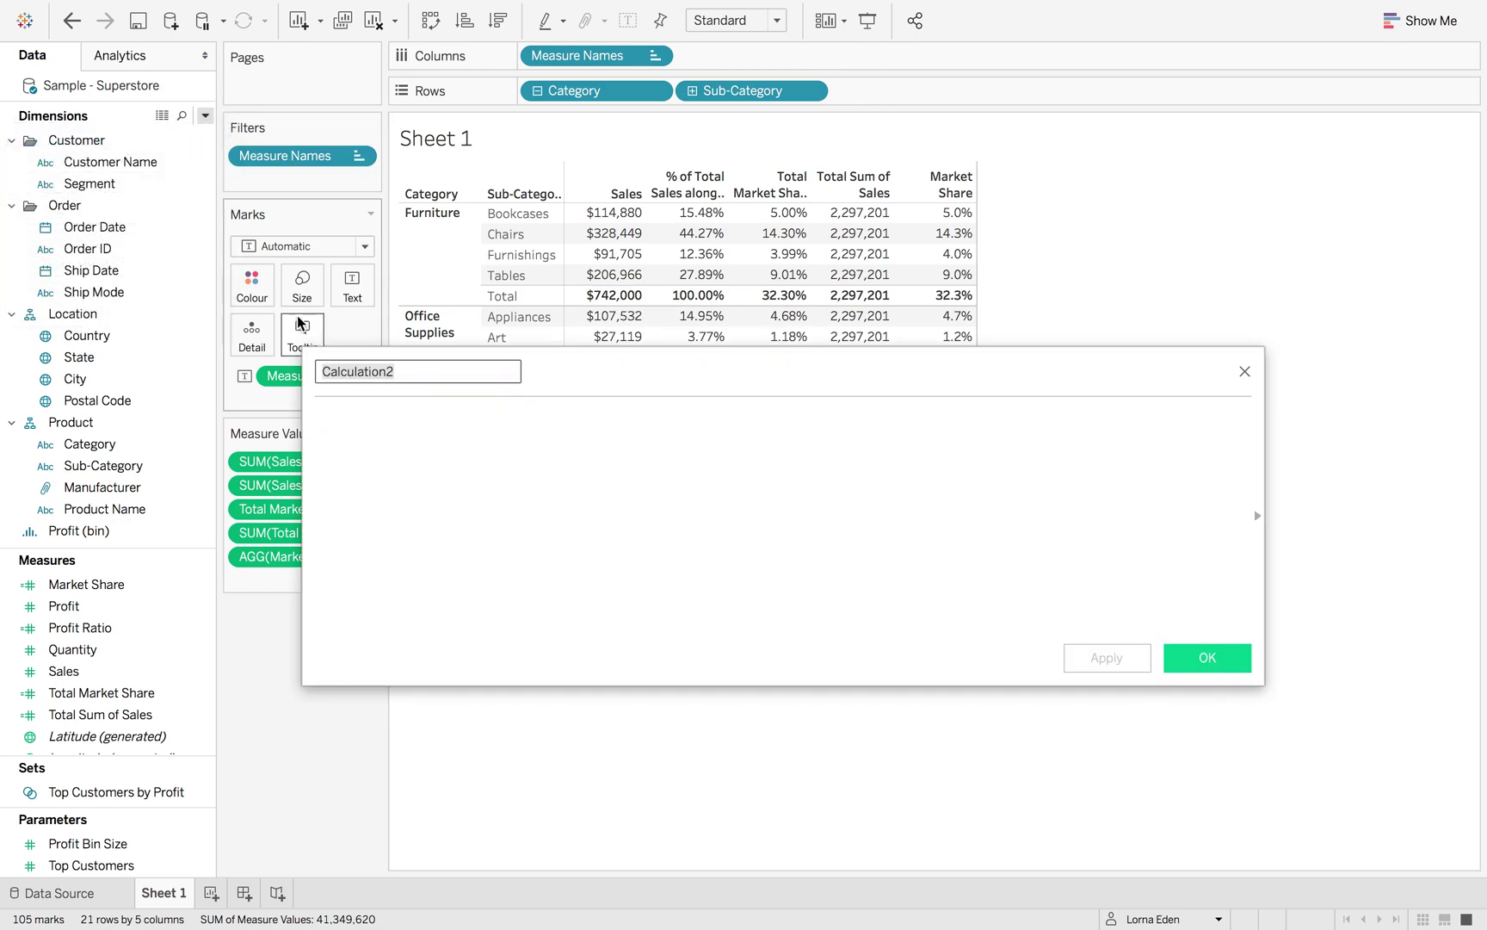
pyautogui.write('Category Total')
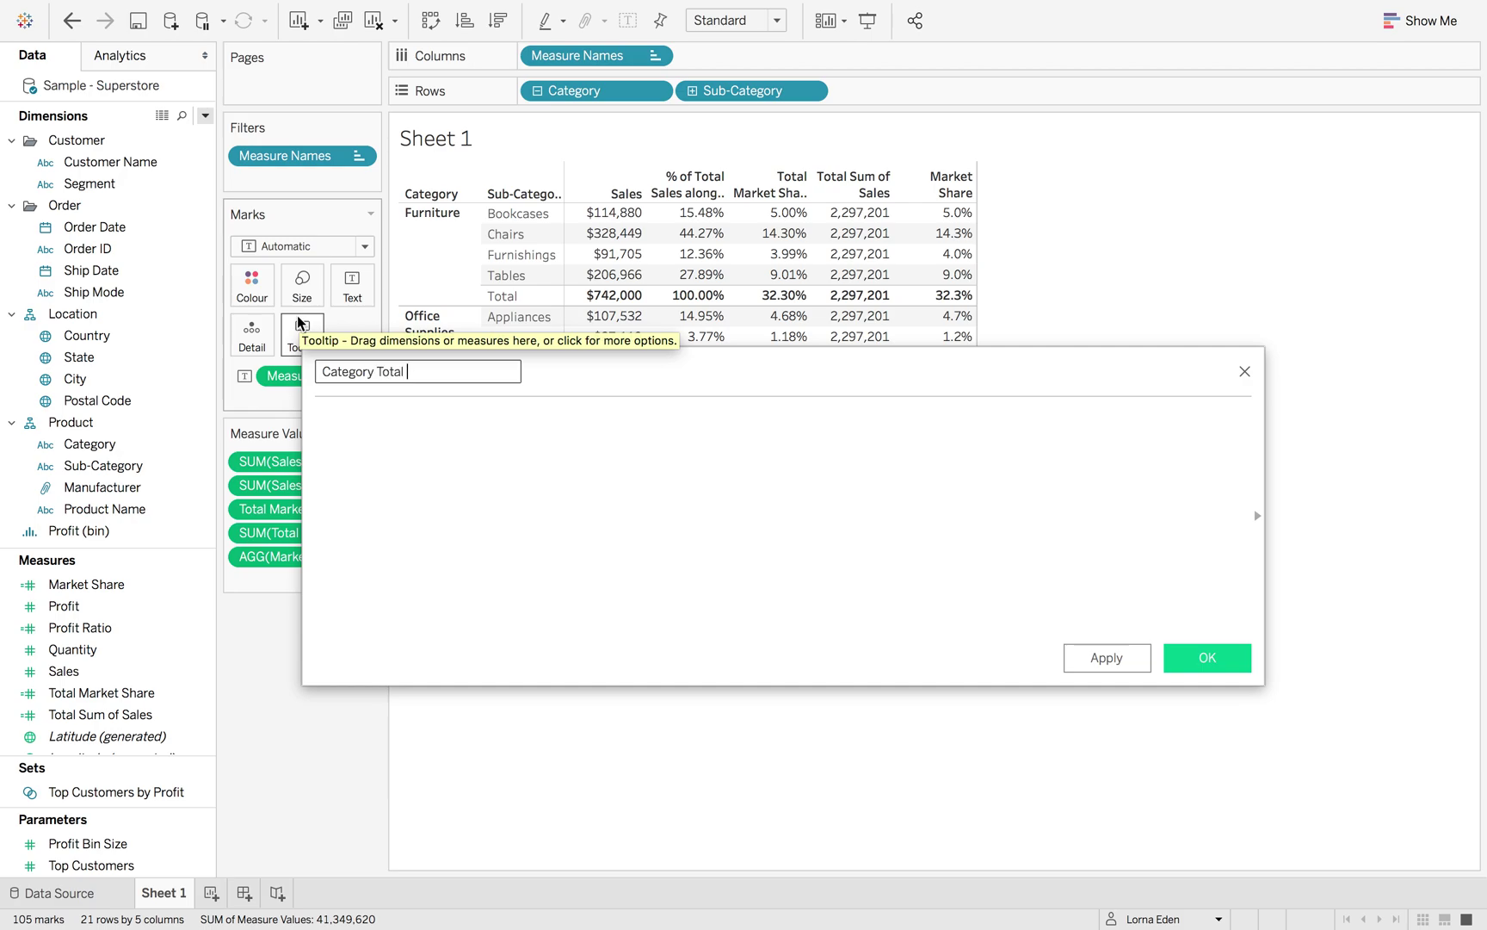
pyautogui.write(' Sales')
pyautogui.press('Tab')
pyautogui.write('{fix')
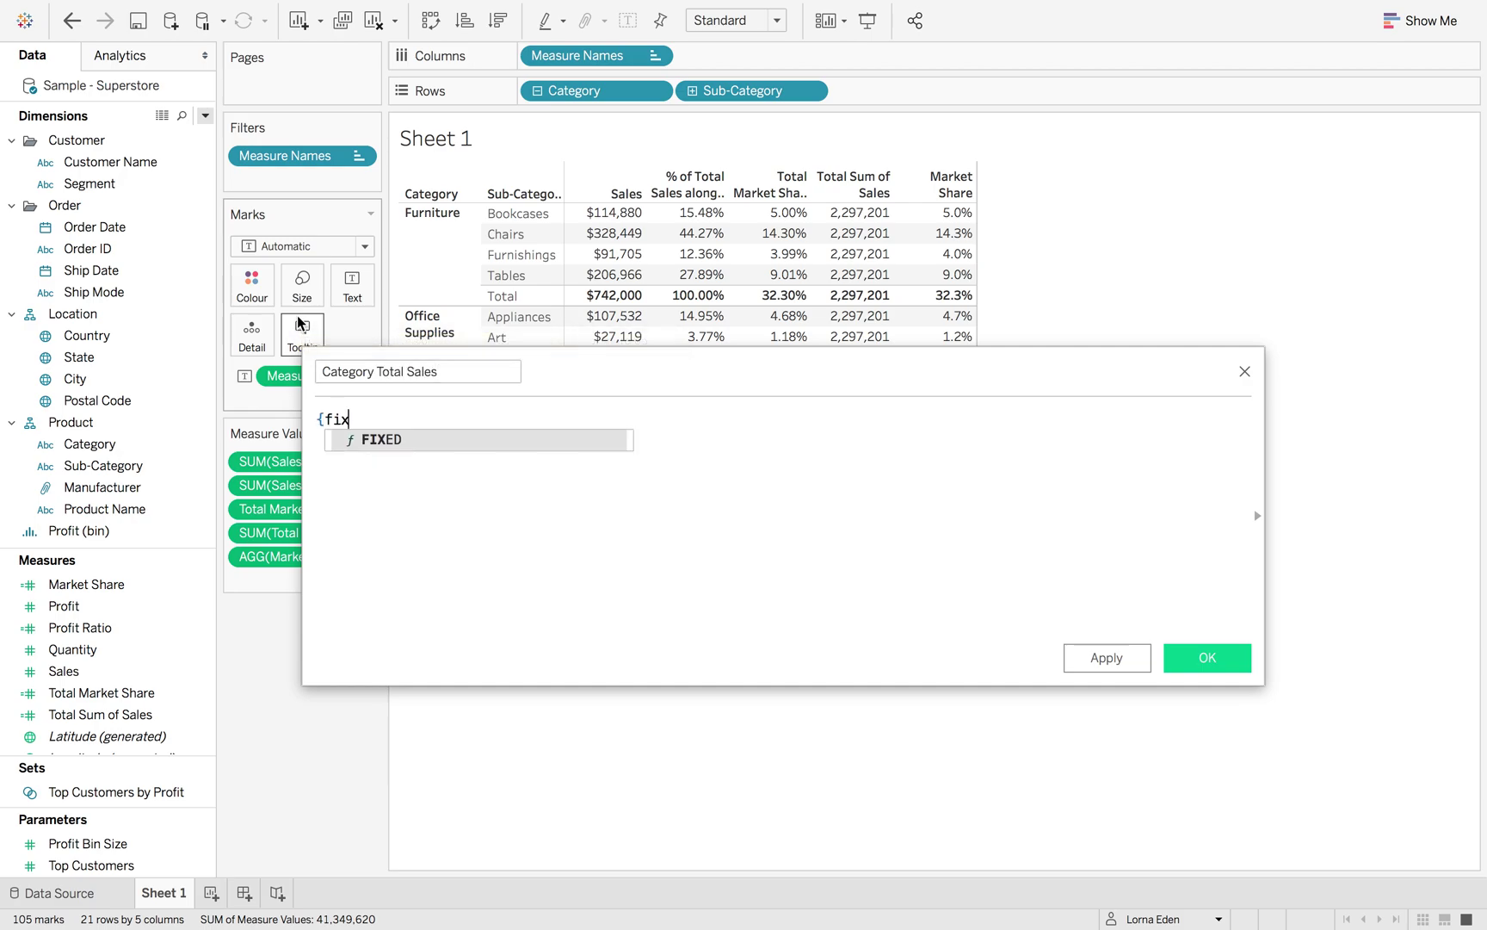
pyautogui.press('Return')
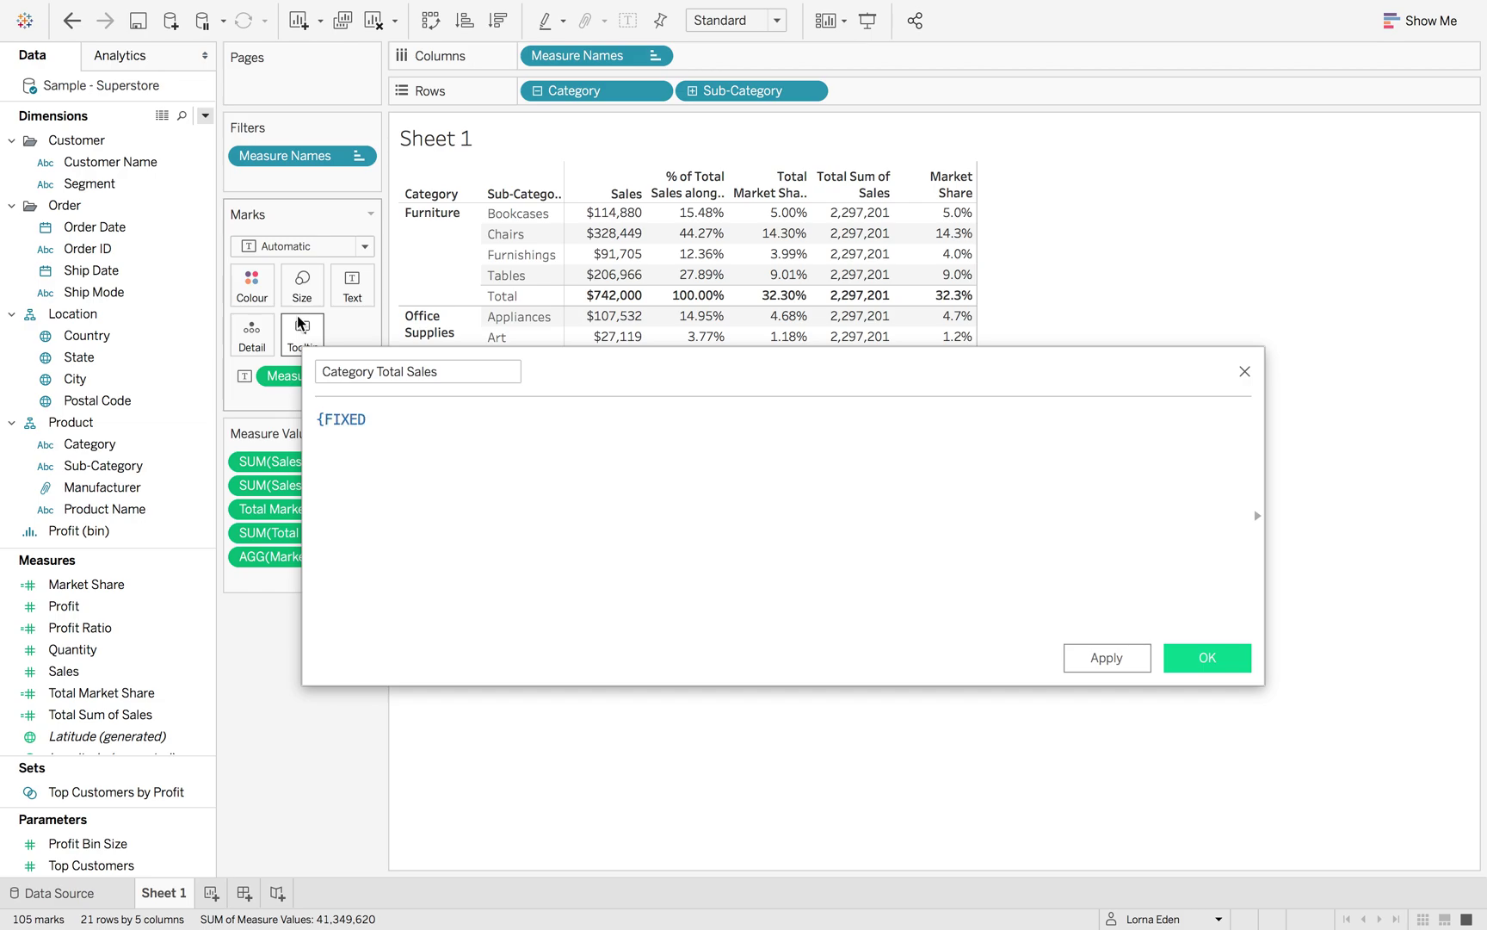
pyautogui.write('cat')
pyautogui.press('Return')
pyautogui.write(': su')
pyautogui.press('Return')
pyautogui.write('sale')
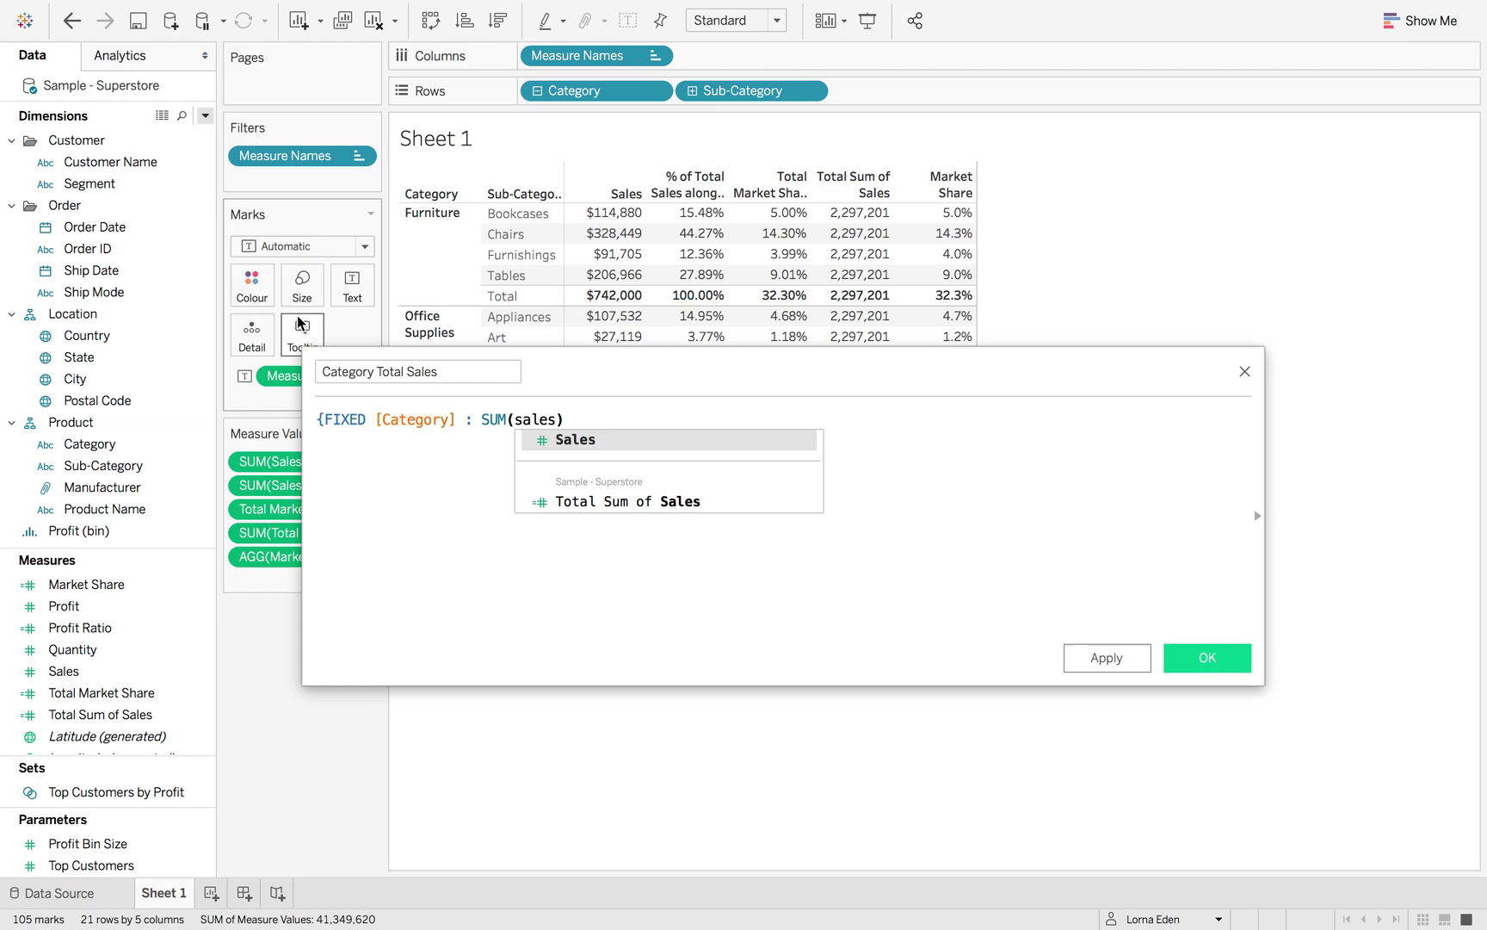
pyautogui.write('s')
pyautogui.press('Return')
# Step: Finish and save the Category Total Sales calculation, then add it as a table column (742,000, 719,047, 836,154)
pyautogui.write('}')
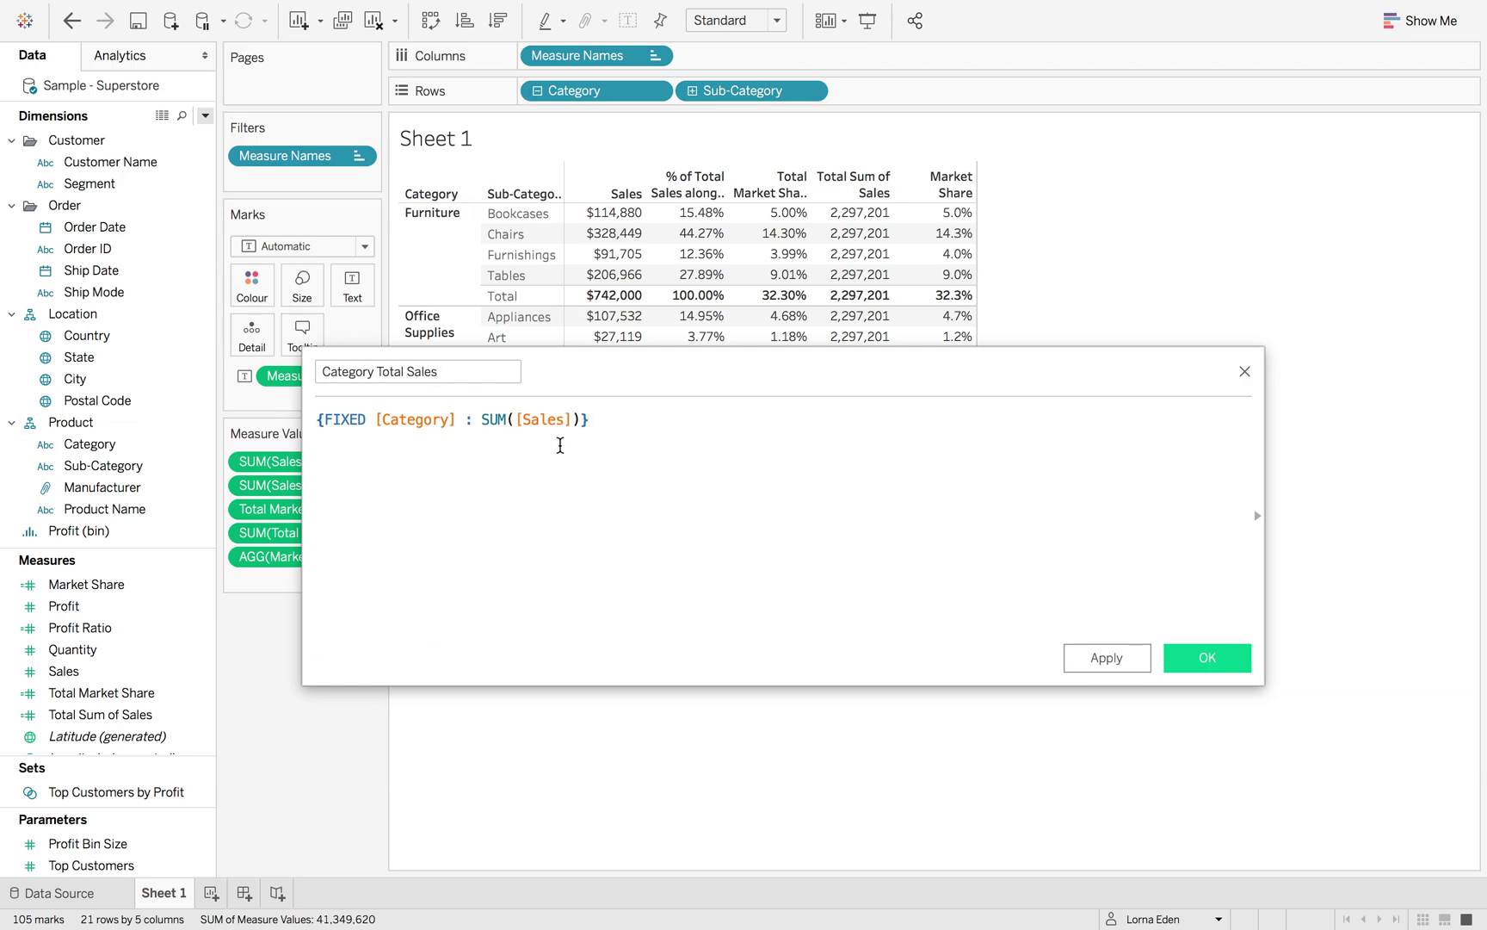
pyautogui.click(1175, 658)
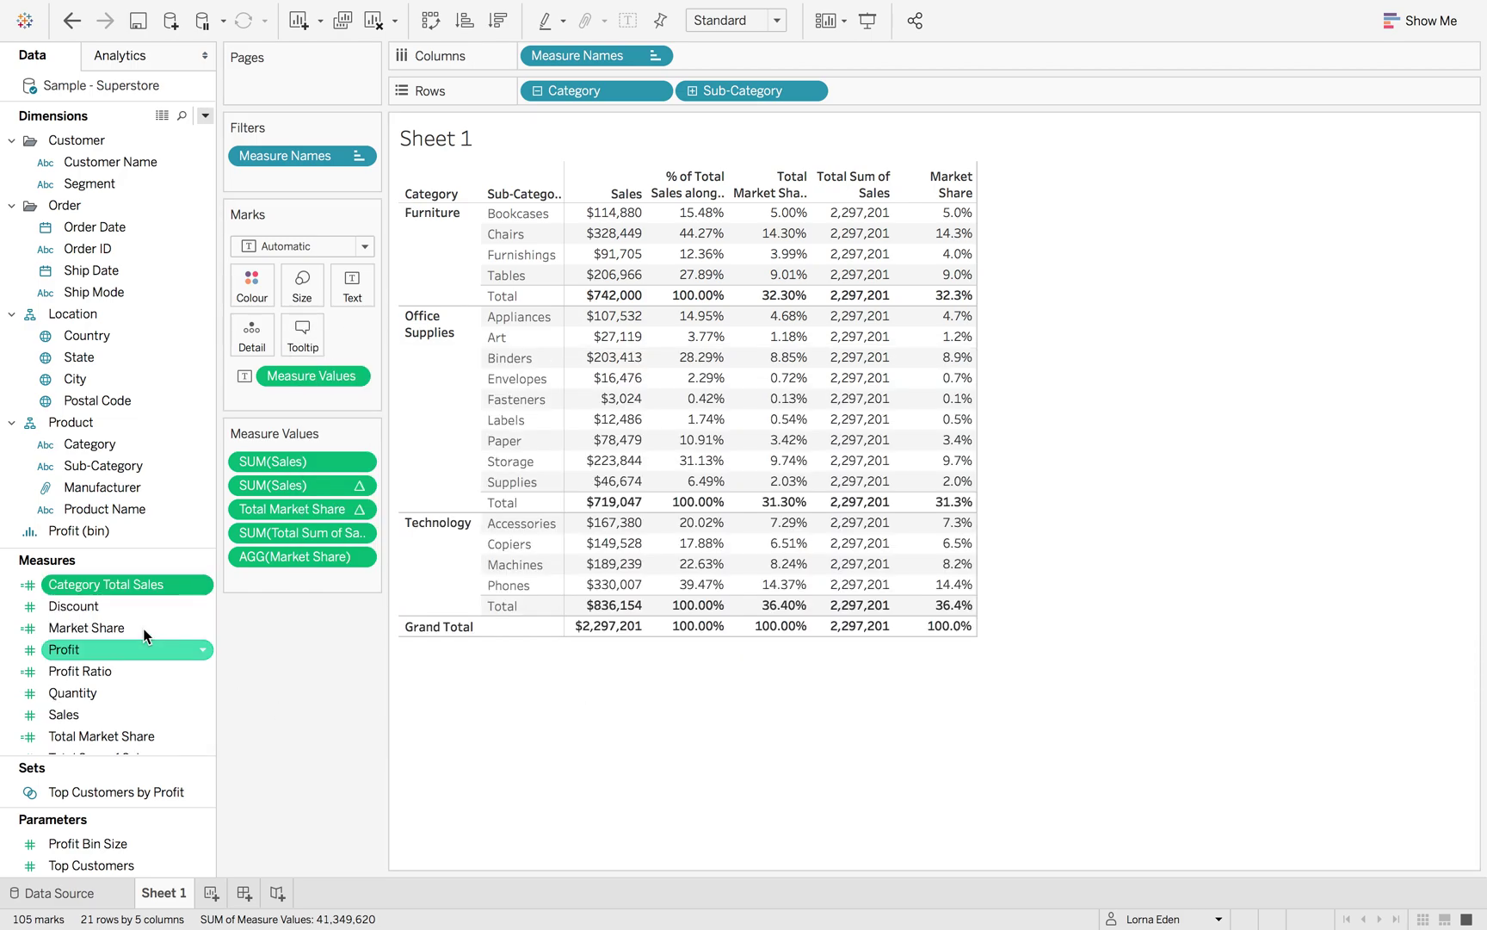
pyautogui.moveTo(151, 583); pyautogui.dragTo(255, 582)
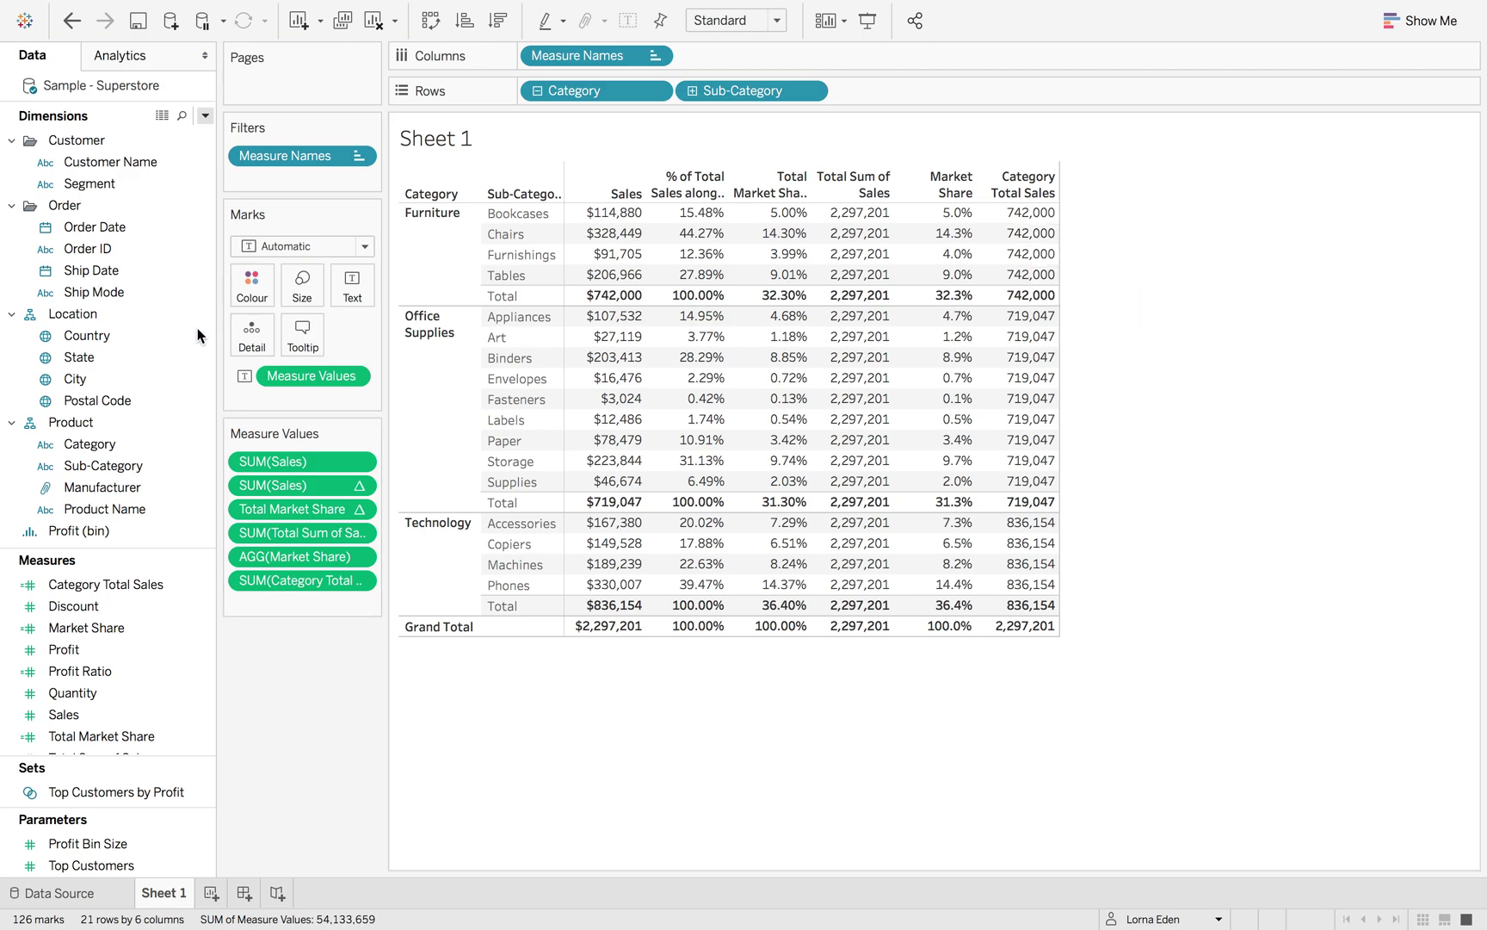
# Step: Start a new calculated field named 'Relative Market Share LOD'
pyautogui.click(205, 115)
pyautogui.click(194, 135)
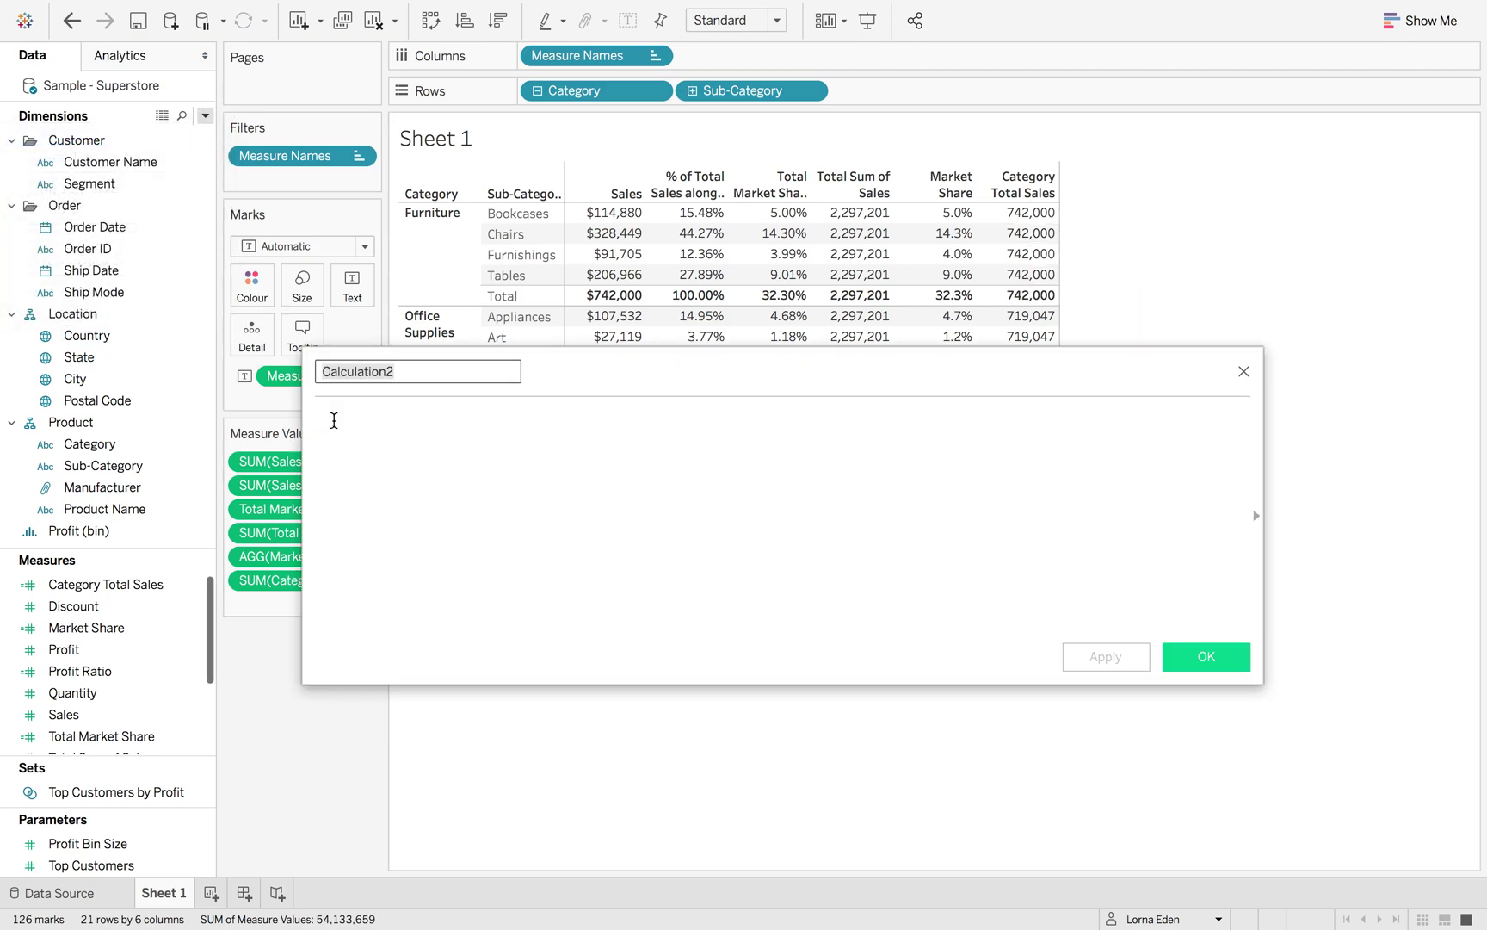
pyautogui.write('Relative Market S')
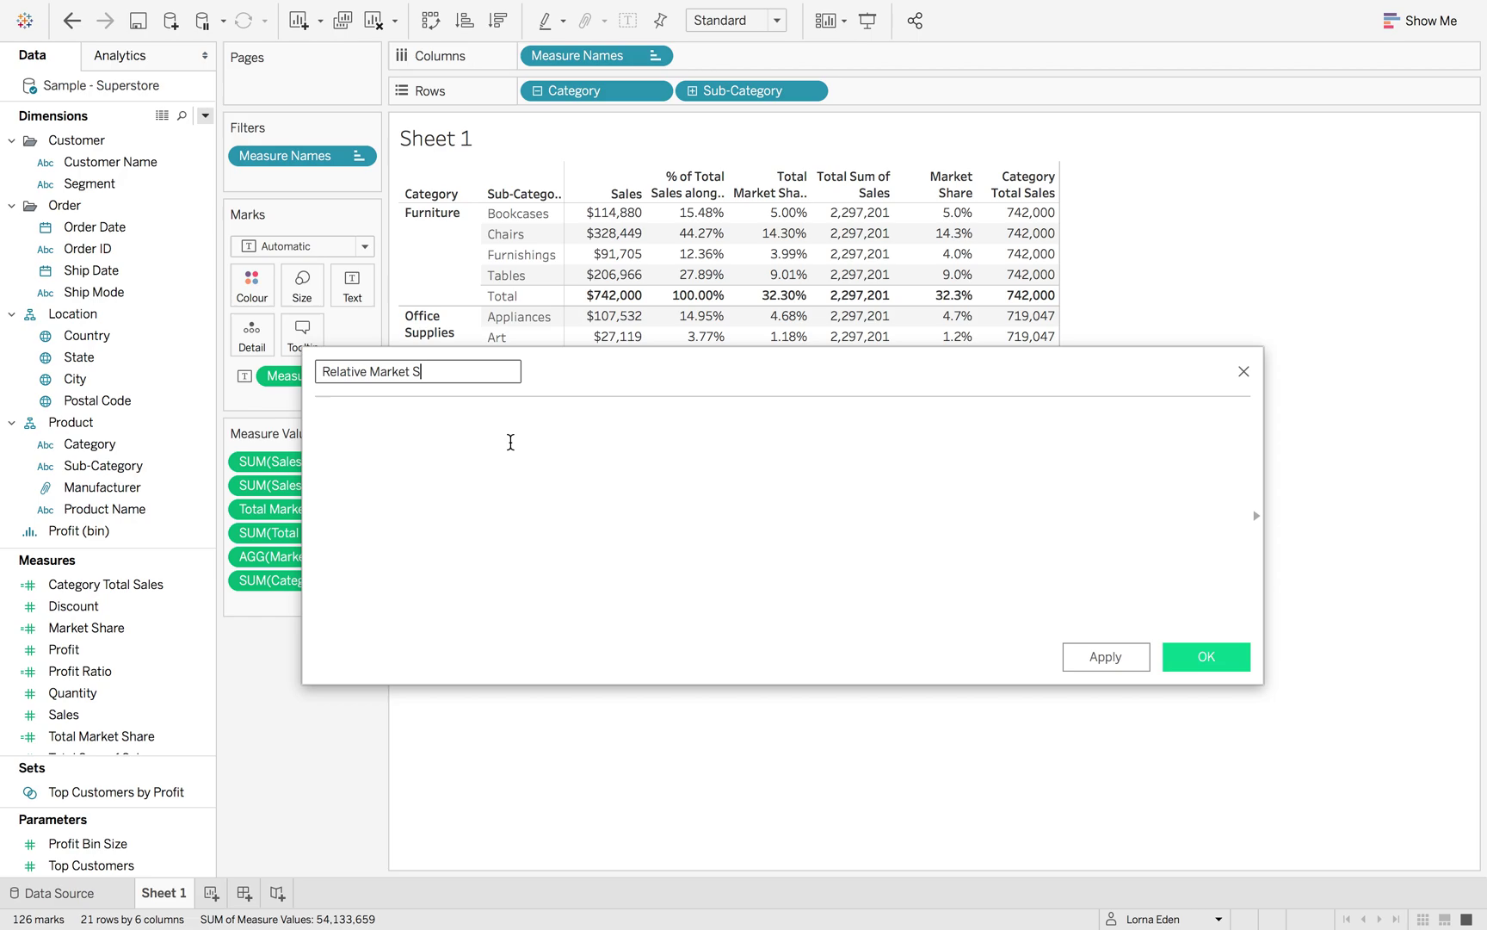
pyautogui.write('hare LOS')
pyautogui.press('BackSpace')
pyautogui.write('D')
# Step: Enter the formula SUM([Sales])/MIN([Category Total Sales]), fix the parentheses, and save it
pyautogui.click(511, 442)
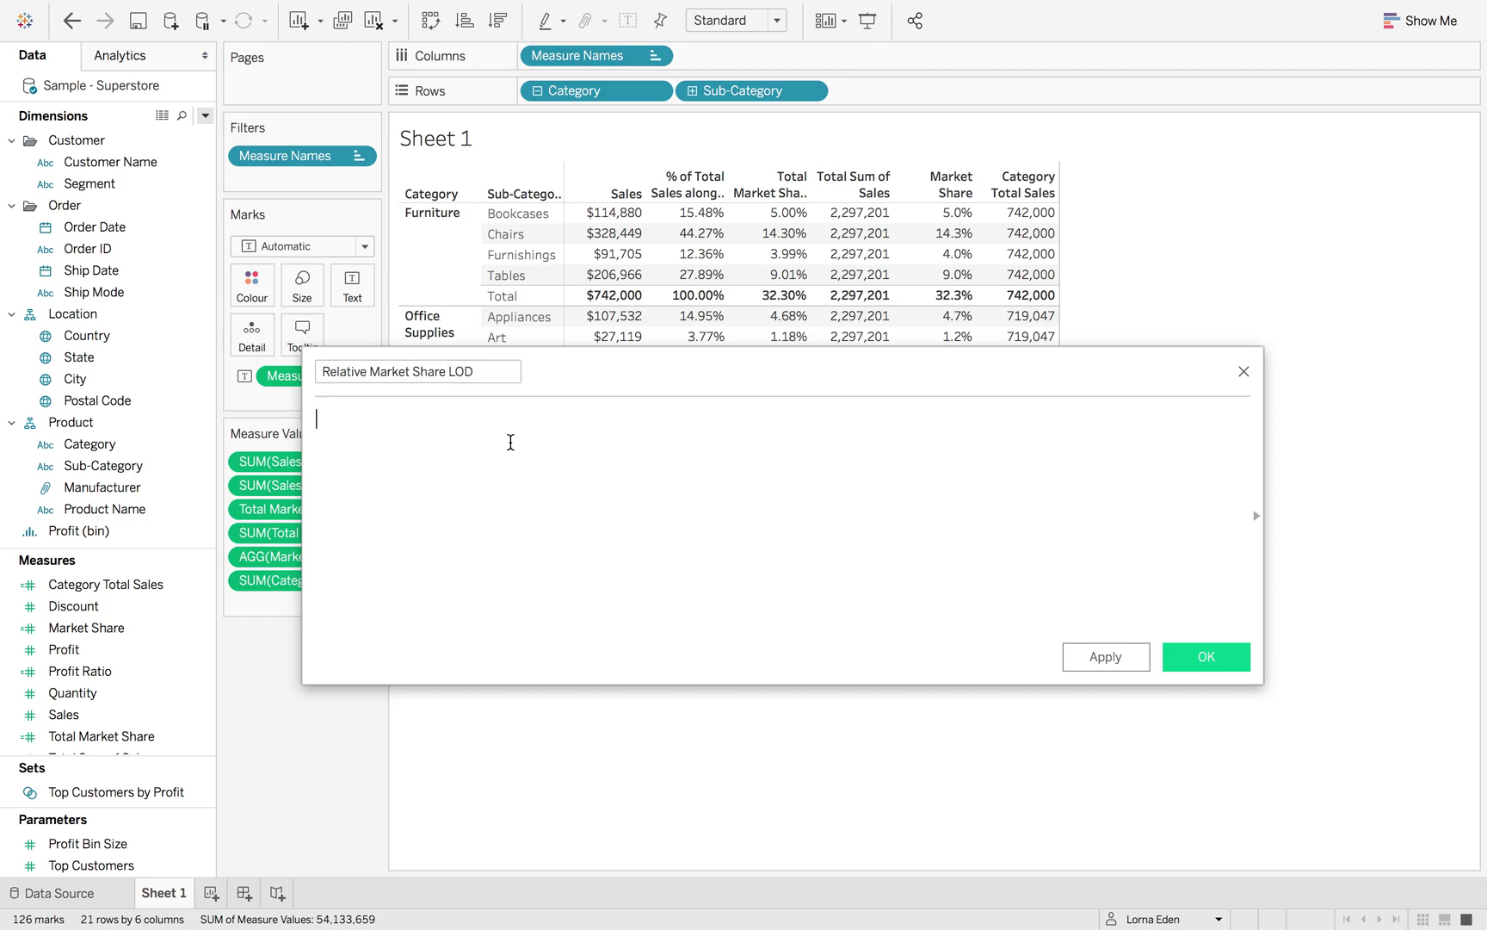
pyautogui.write('sum')
pyautogui.press('Return')
pyautogui.write('sa')
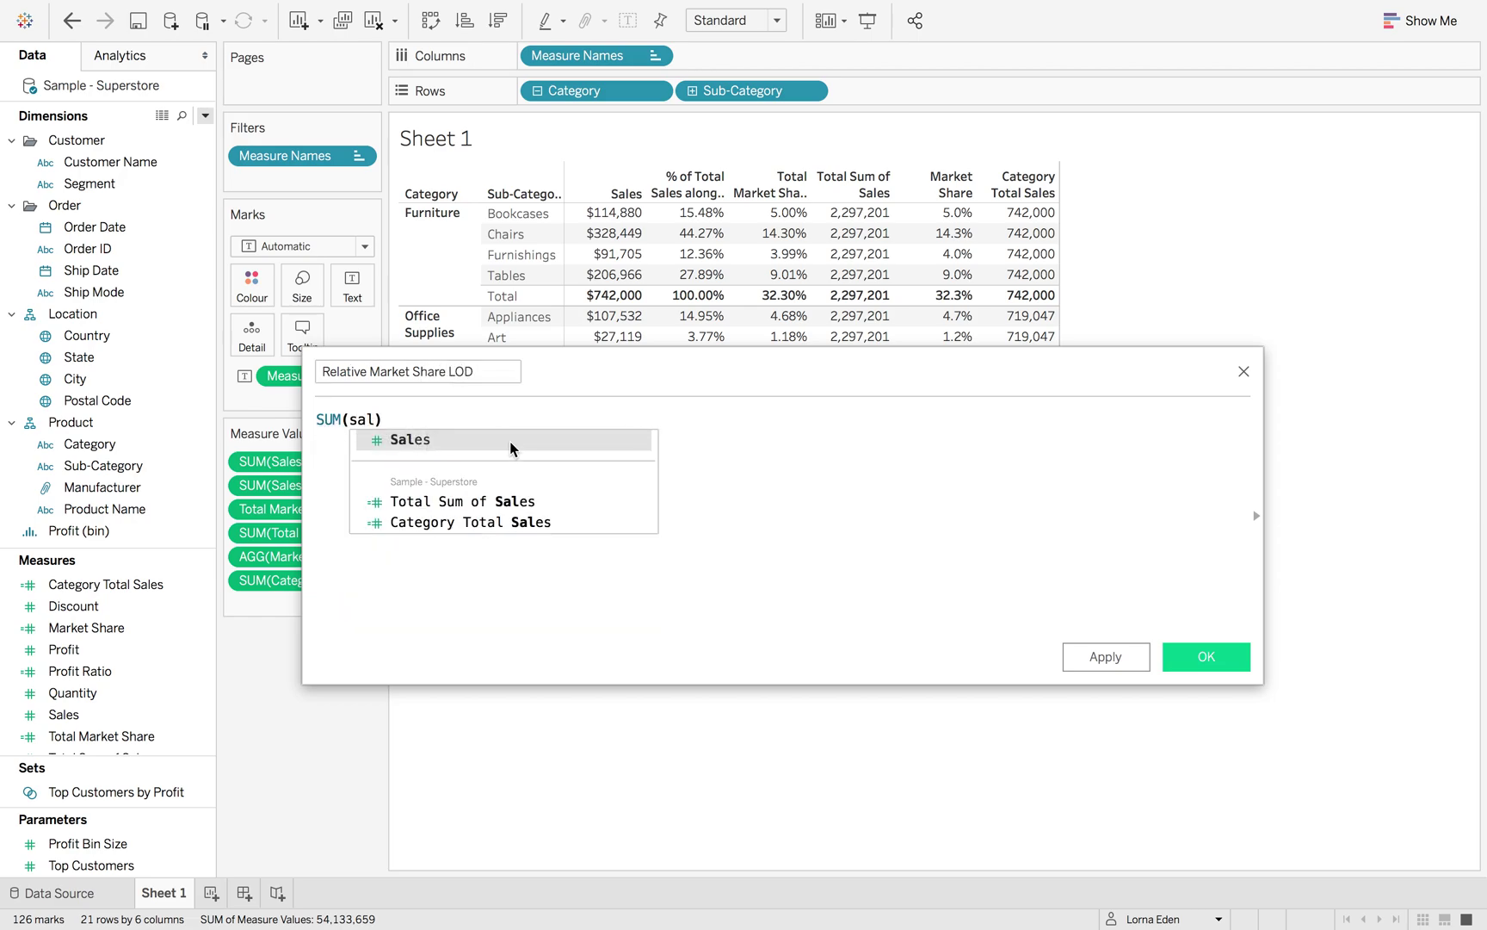
pyautogui.write('l')
pyautogui.click(511, 442)
pyautogui.write('/min')
pyautogui.press('Return')
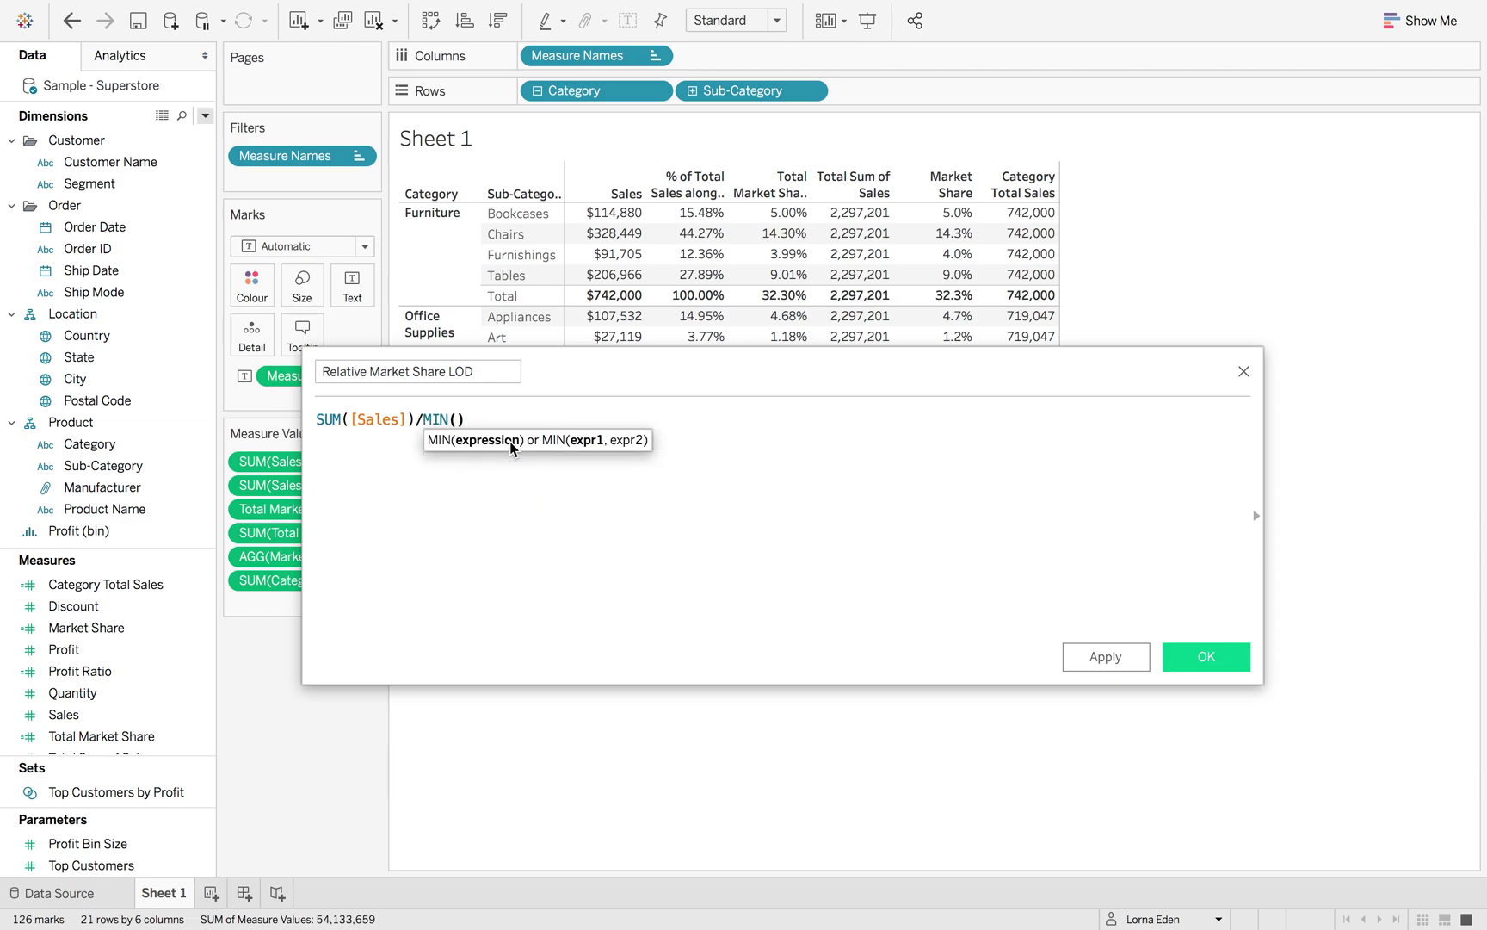
pyautogui.moveTo(121, 584); pyautogui.dragTo(475, 441)
pyautogui.click(463, 419)
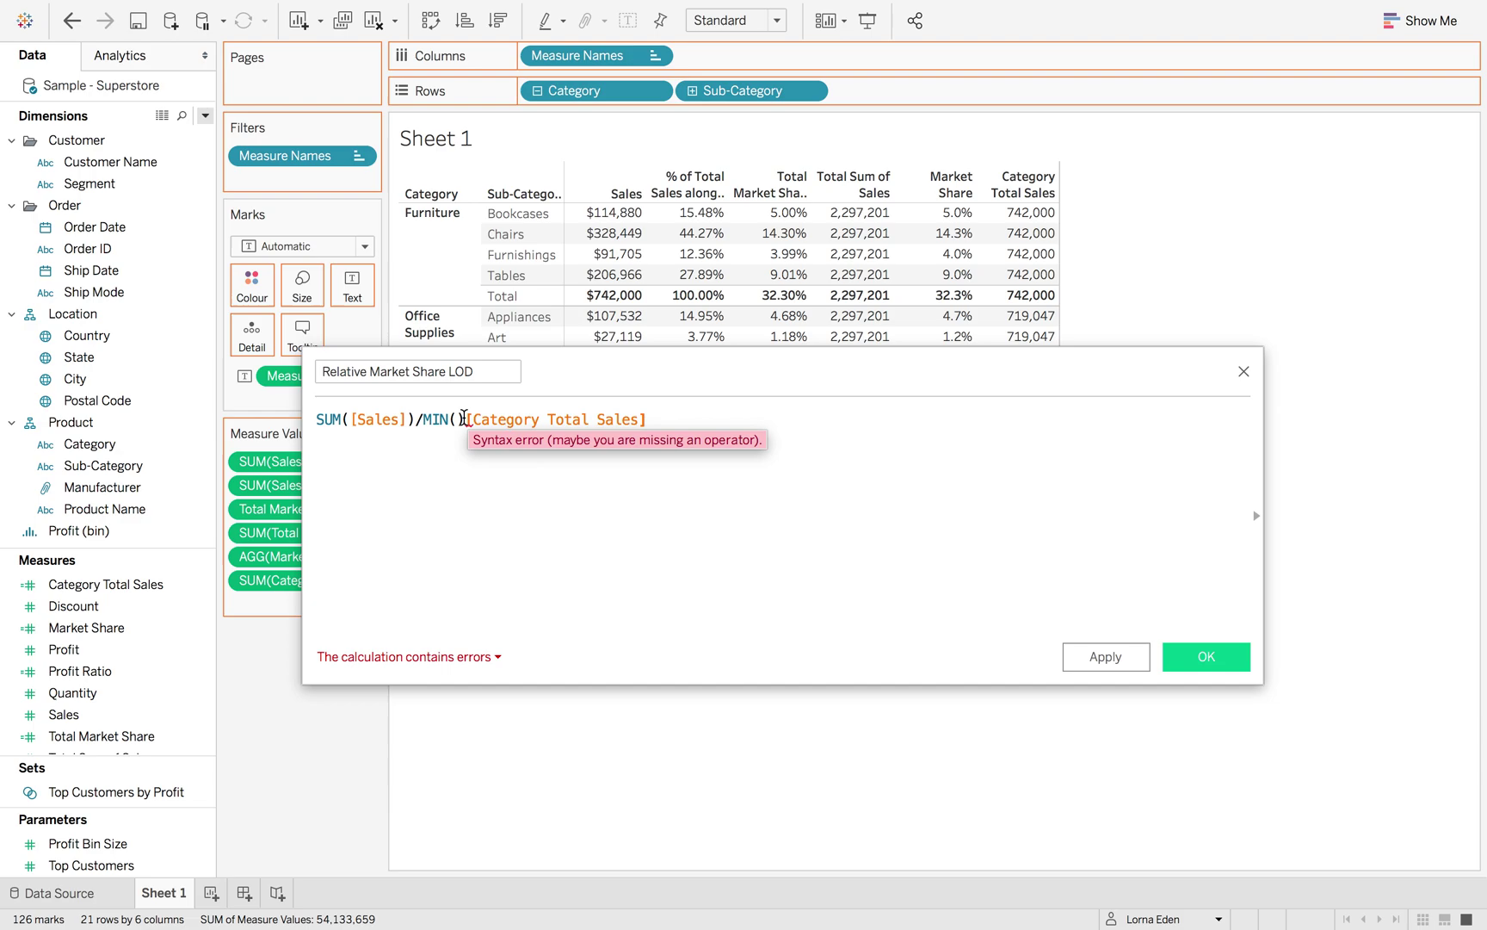
pyautogui.press('BackSpace')
pyautogui.write(')')
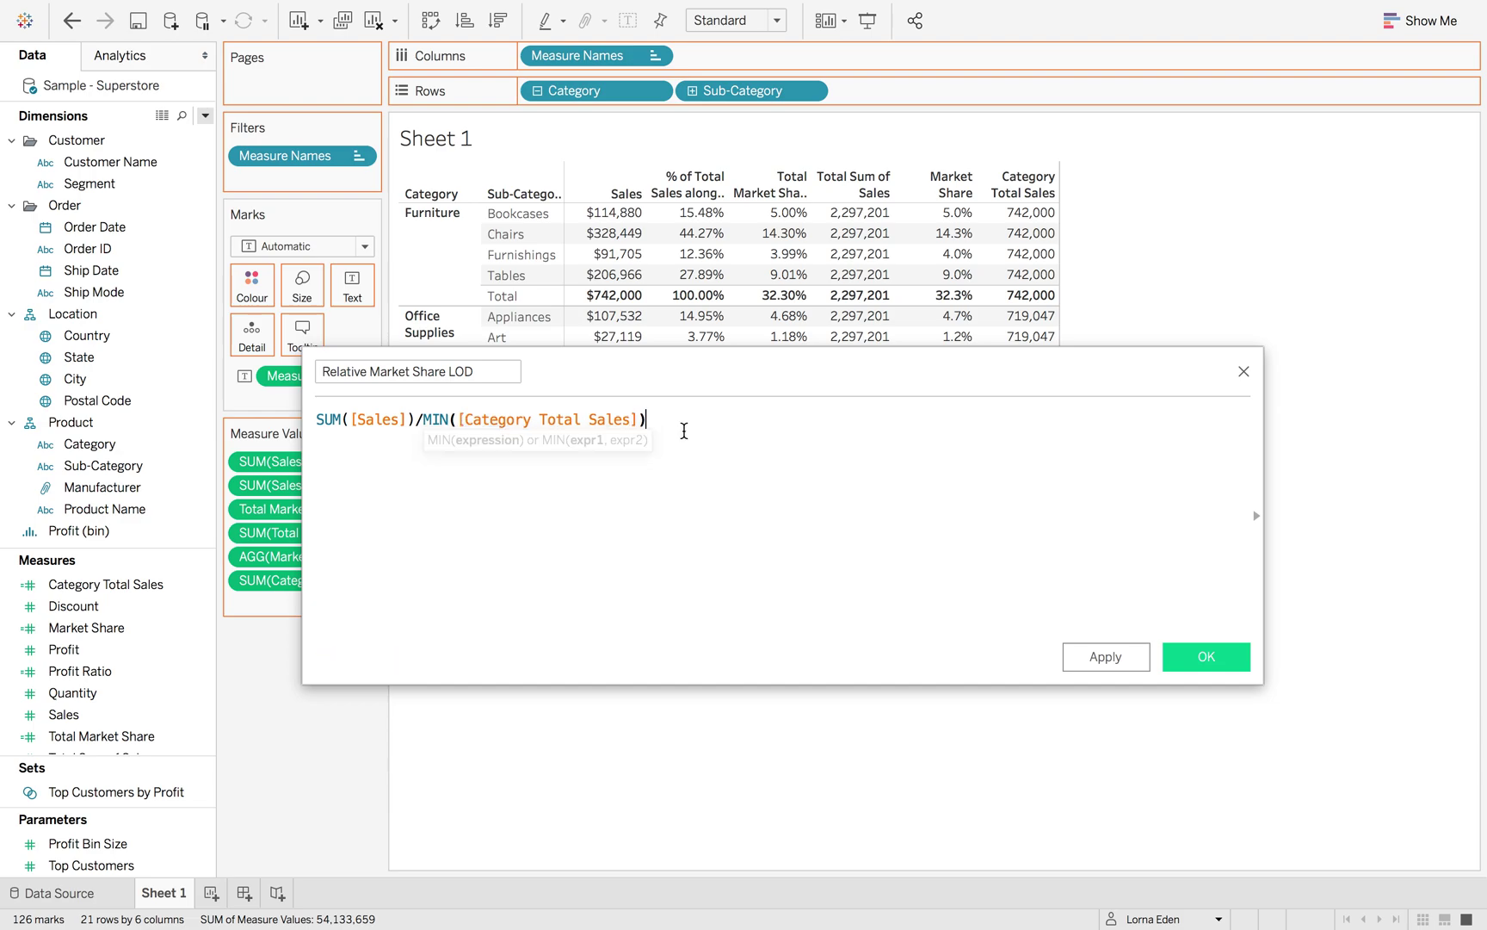
pyautogui.click(1201, 664)
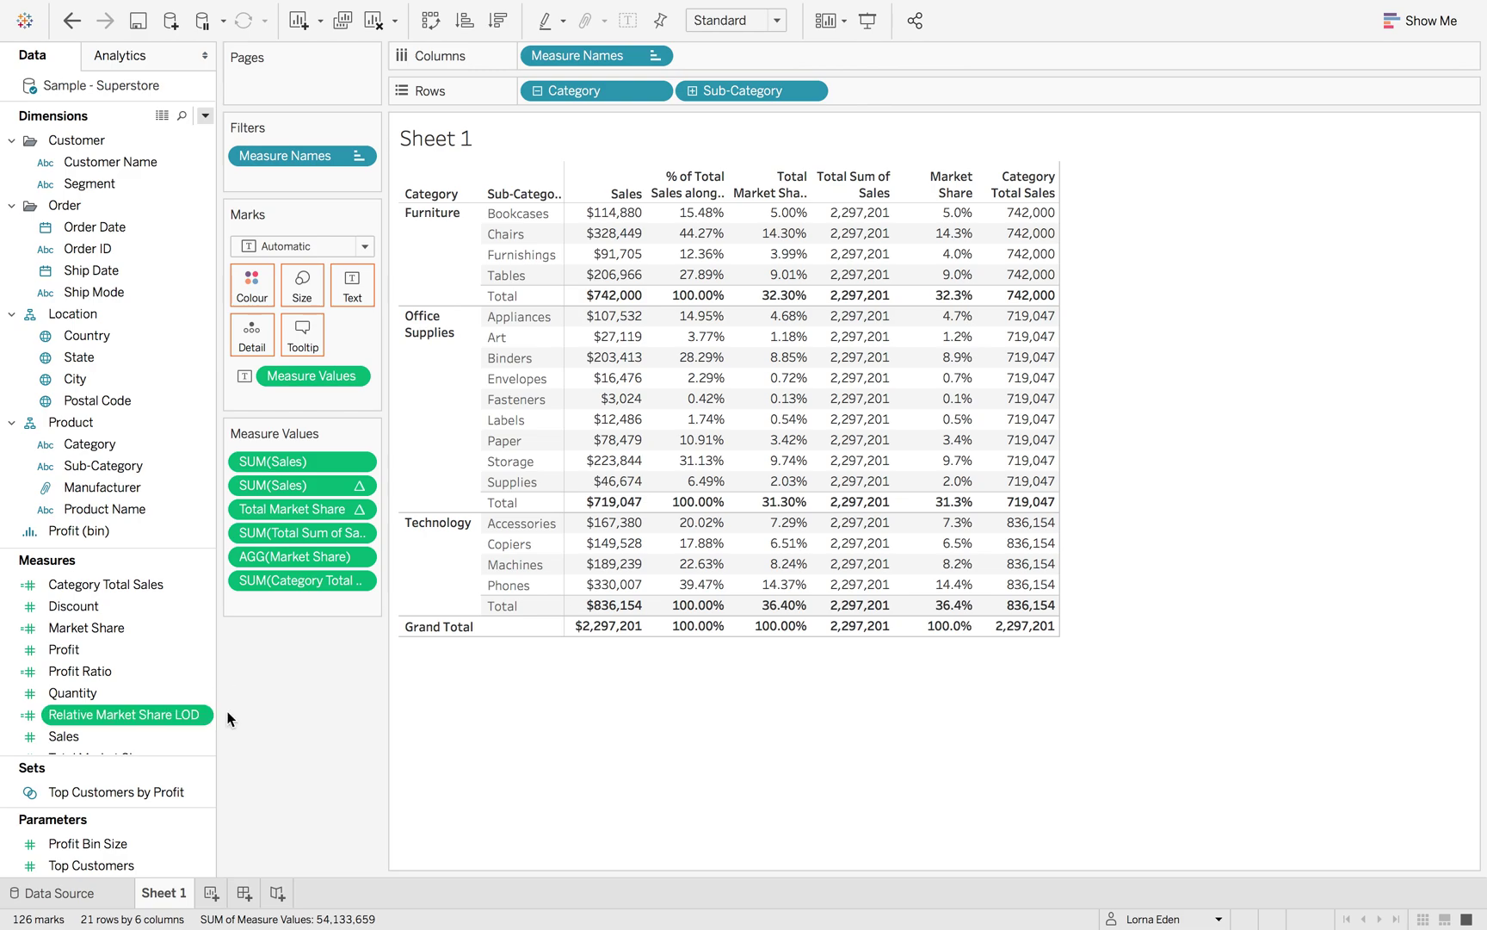
# Step: Set Relative Market Share LOD's default number format to Percentage with 1 decimal place
pyautogui.rightClick(183, 711)
pyautogui.moveTo(284, 591)
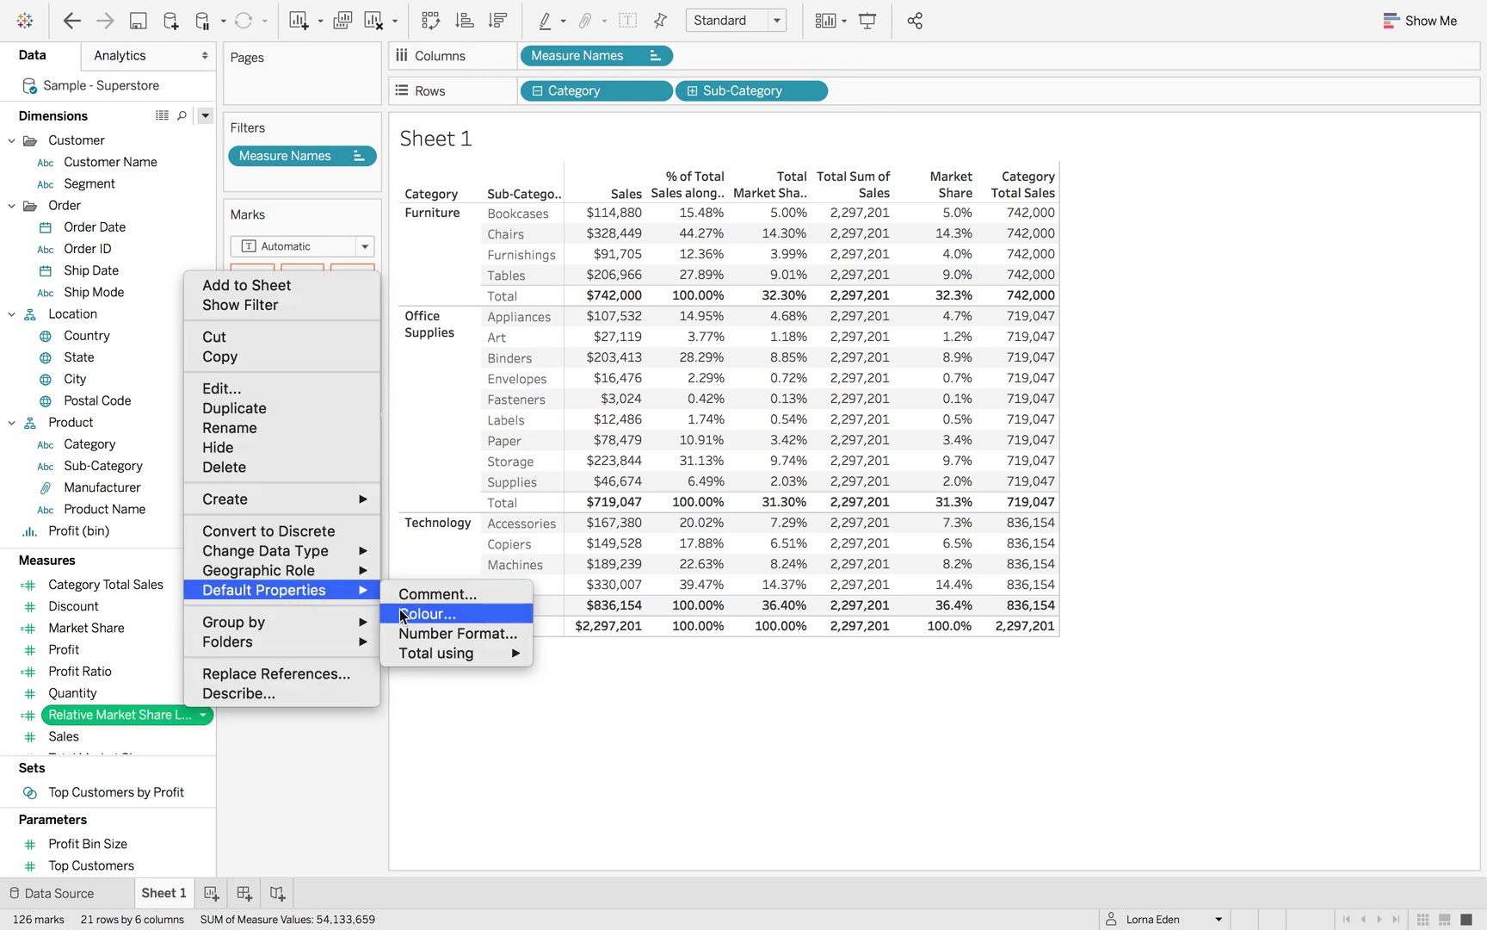
pyautogui.click(419, 633)
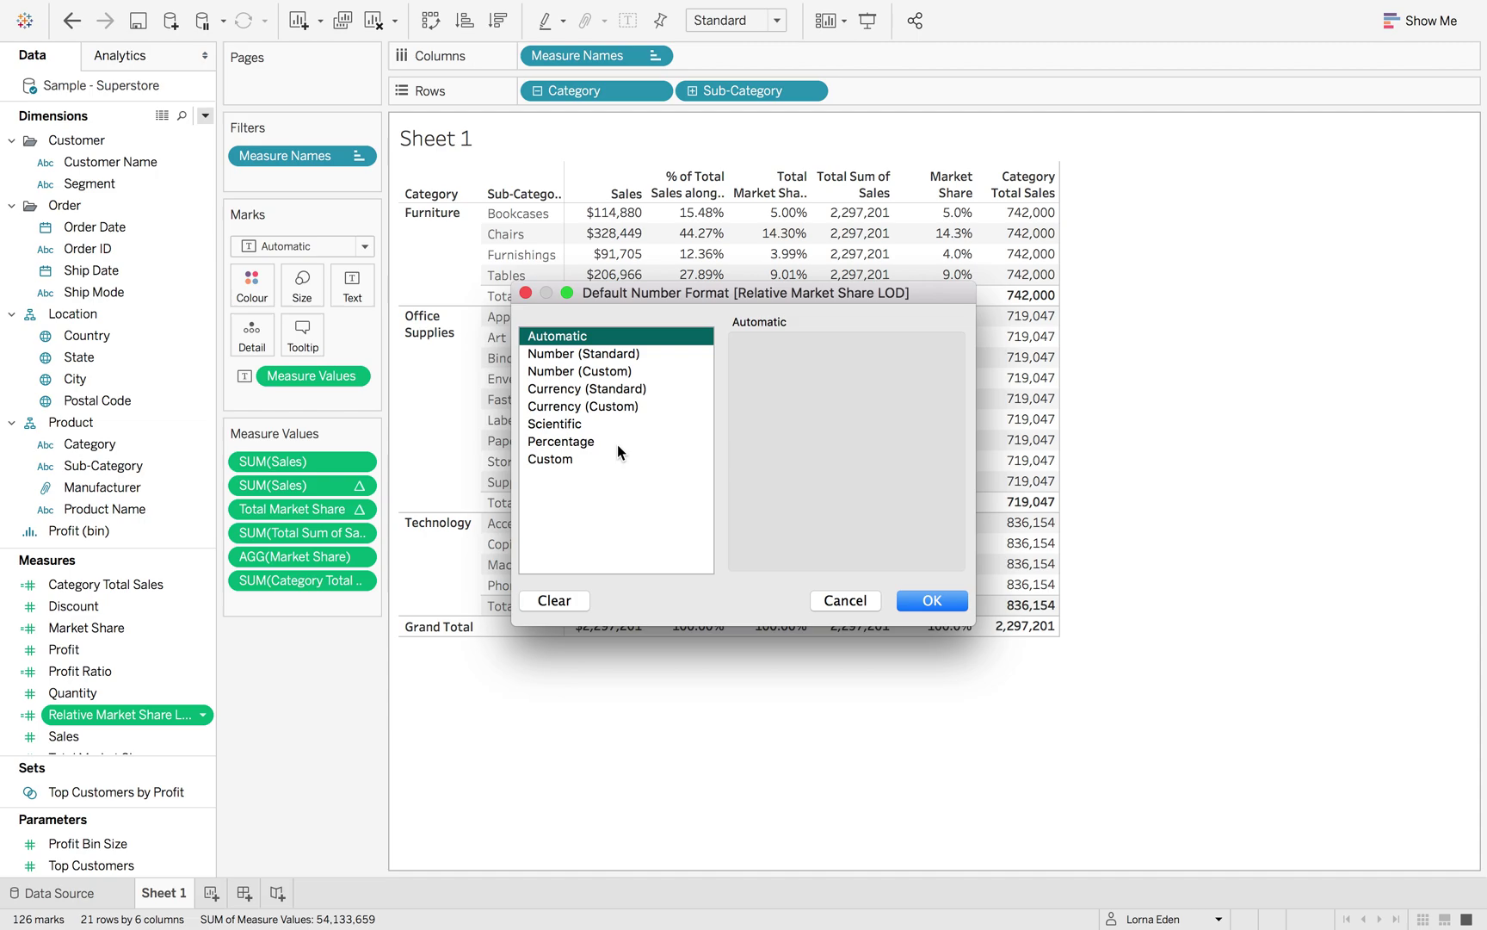
pyautogui.click(617, 445)
pyautogui.click(795, 375)
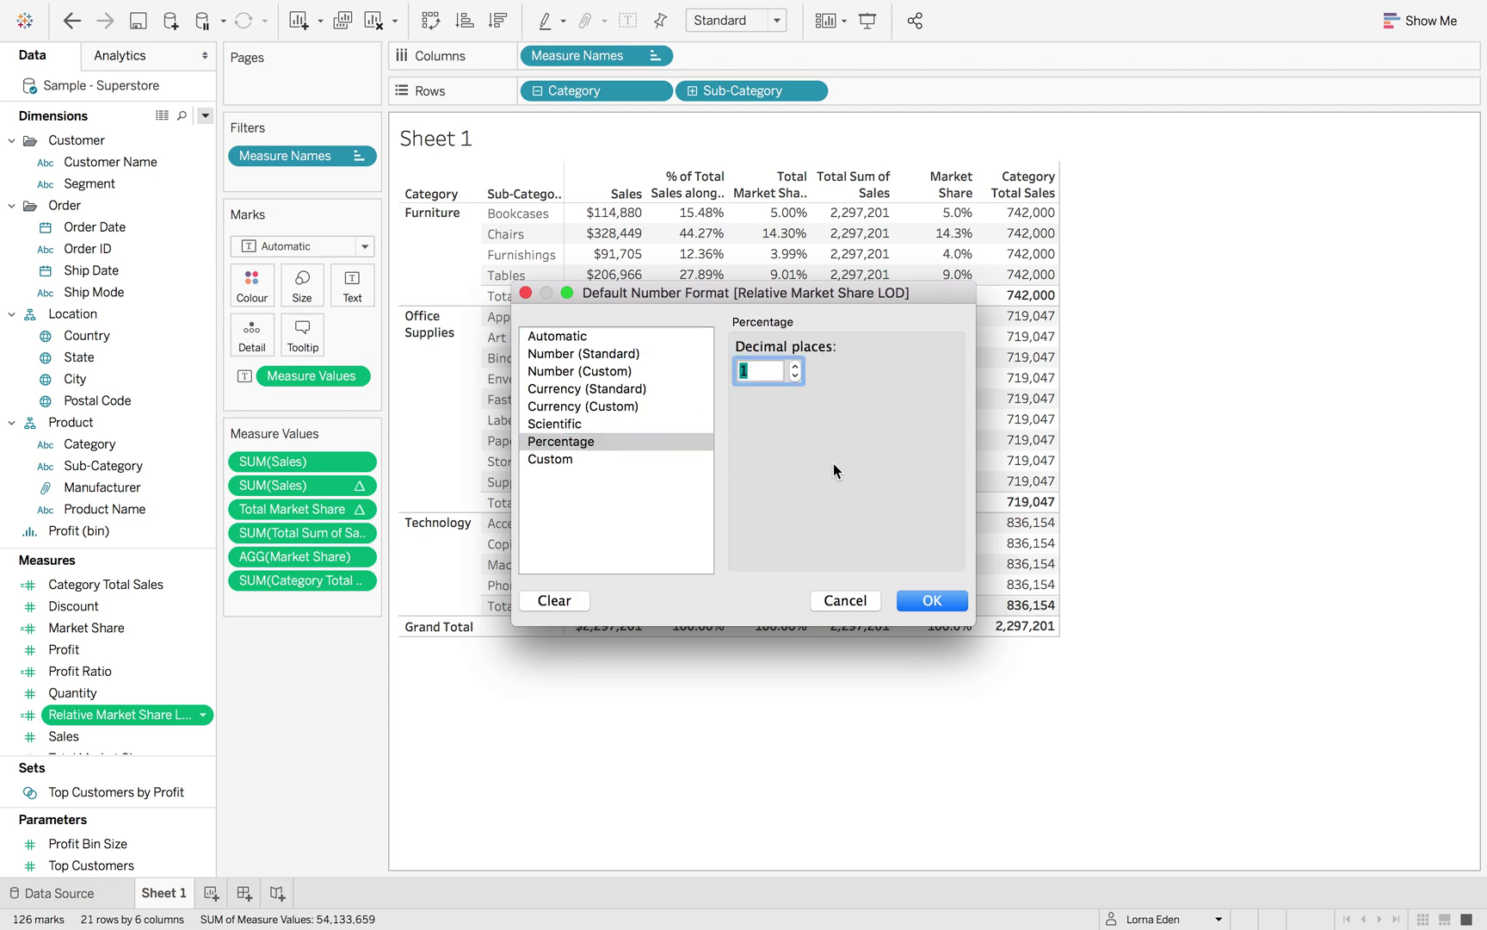
pyautogui.click(931, 601)
# Step: Add Relative Market Share LOD as a table column, e.g. Bookcases 15.5%, each category 100.0%
pyautogui.moveTo(118, 715); pyautogui.dragTo(274, 603)
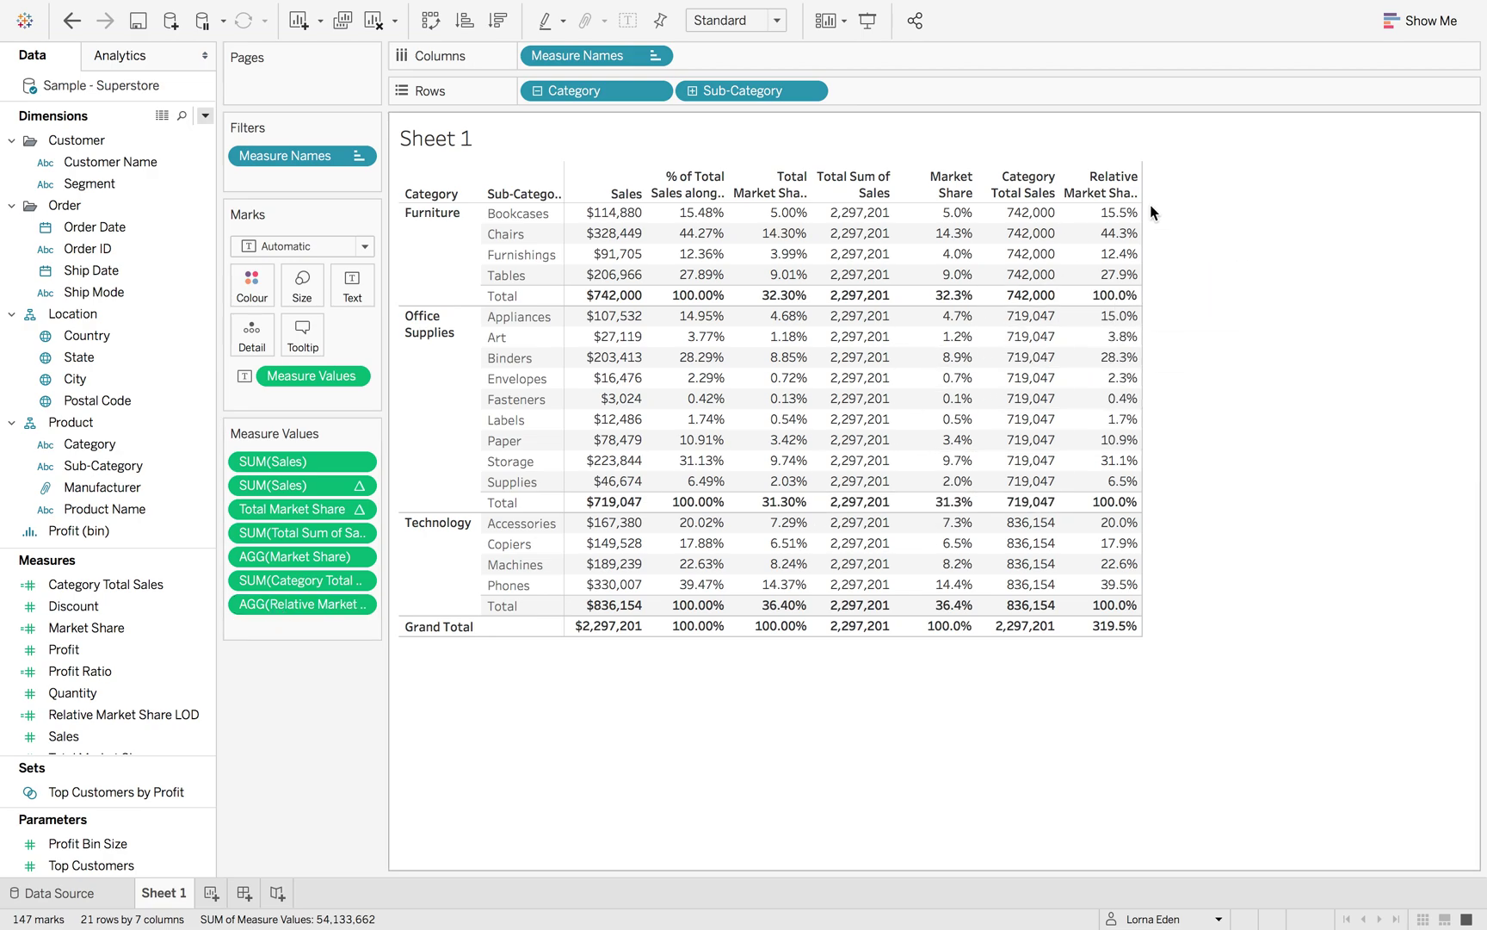
pyautogui.moveTo(1093, 222)
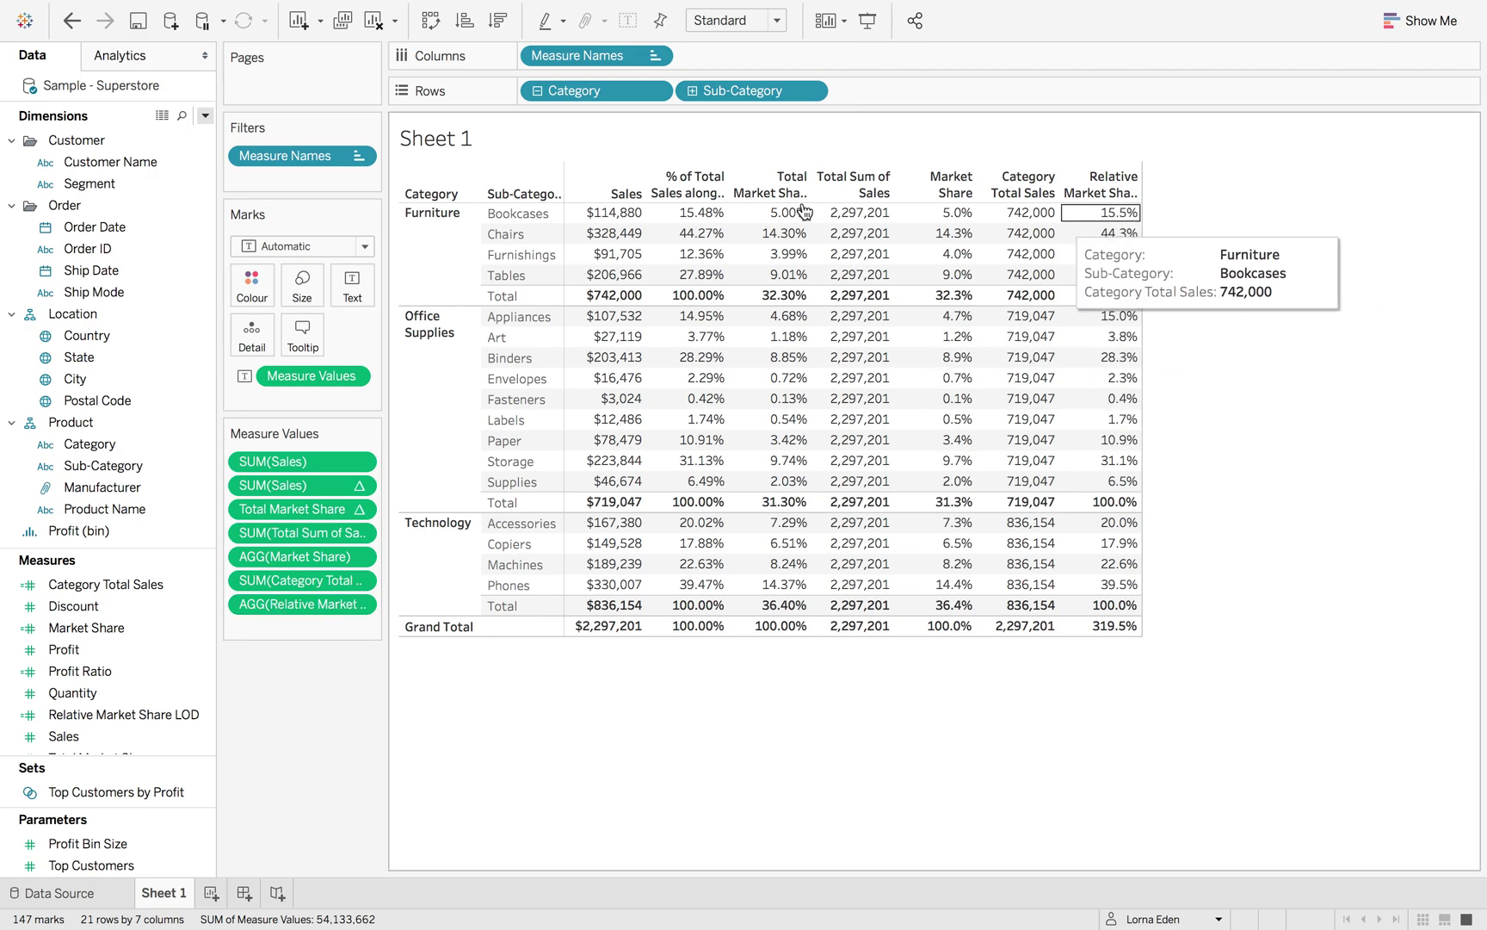
pyautogui.moveTo(685, 228)
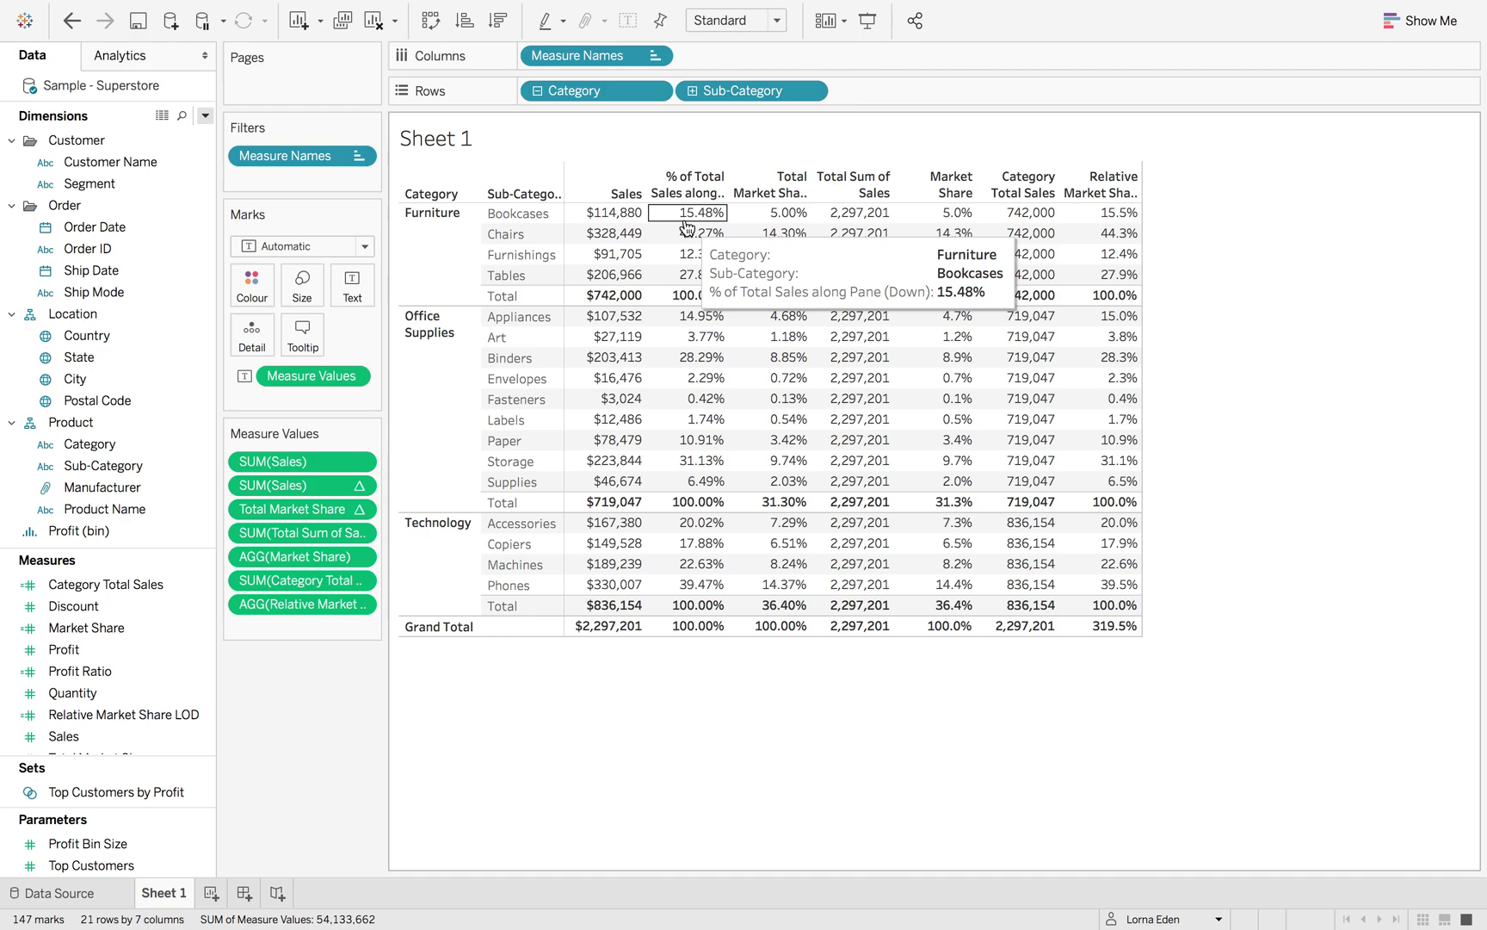